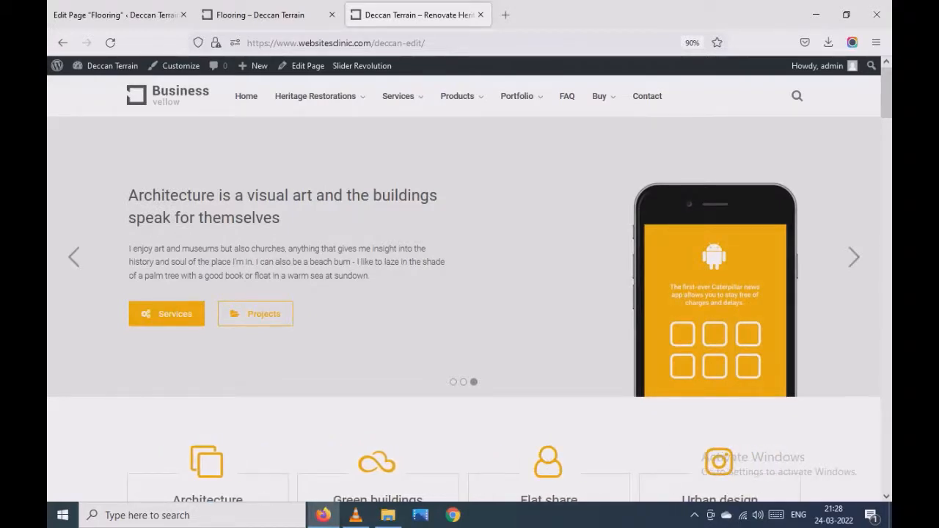
# - Open the site's Flooring page listed under Stone & Tile in Heritage Restorations
pyautogui.moveTo(316, 97)
pyautogui.scroll(-3, 469, 294)
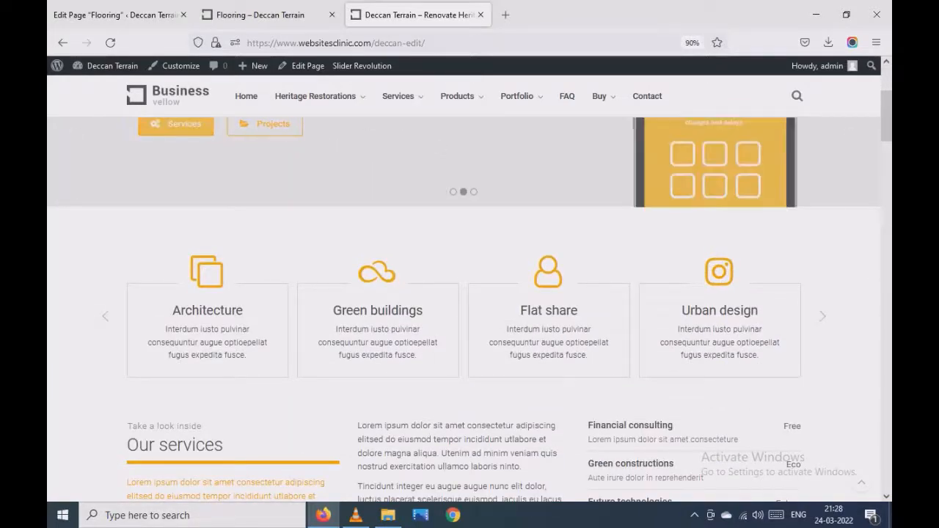
pyautogui.scroll(-1, 469, 293)
pyautogui.scroll(4, 470, 293)
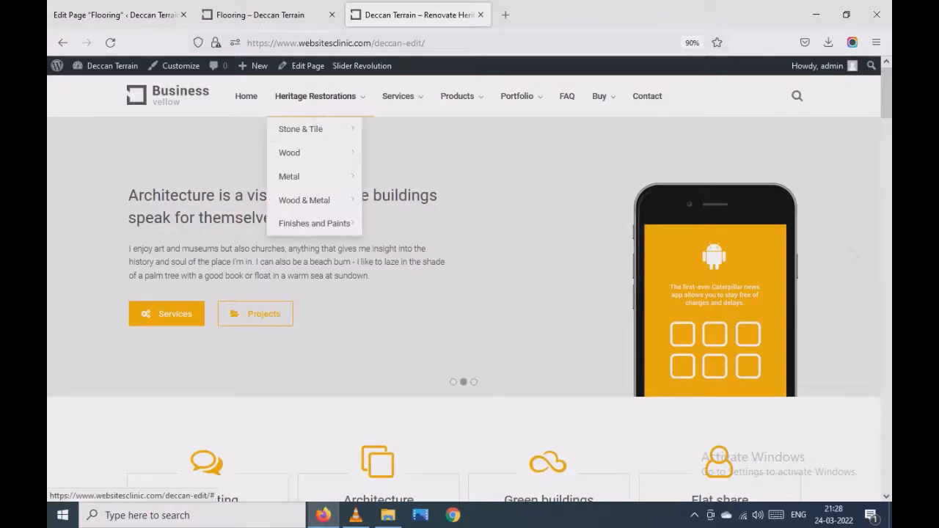
pyautogui.moveTo(301, 130)
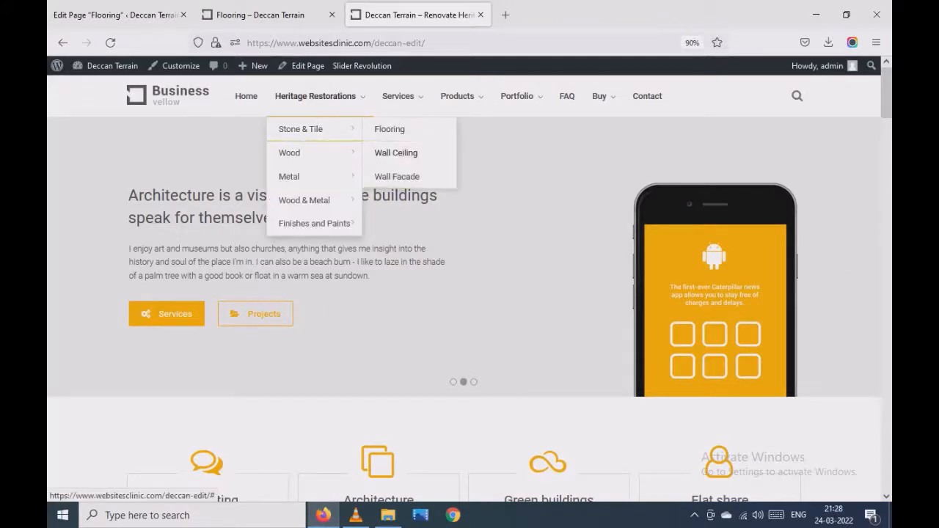
pyautogui.moveTo(305, 200)
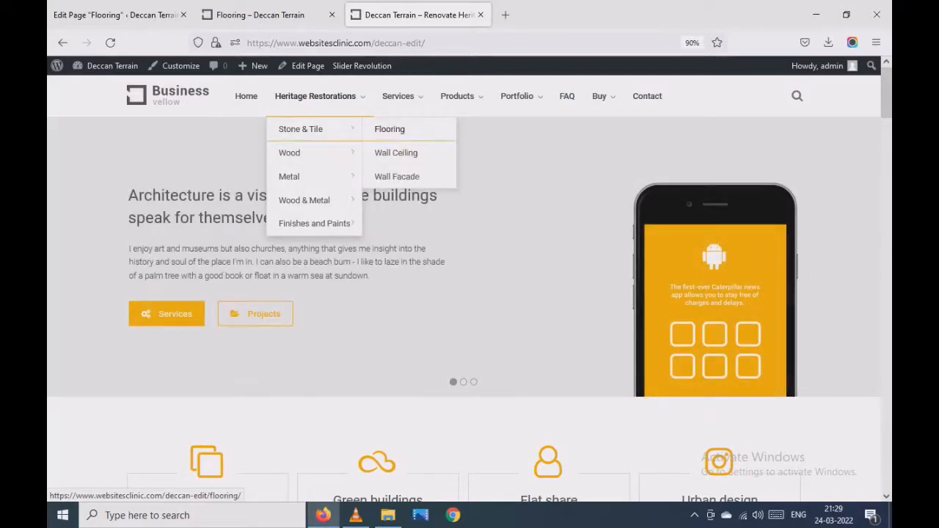
pyautogui.click(390, 129)
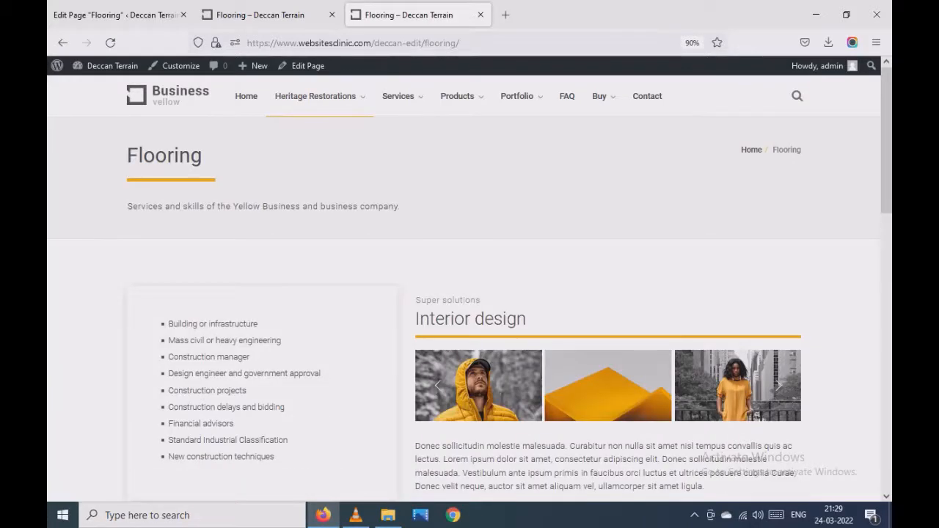
# - Look through the live Flooring page and open it for editing
pyautogui.scroll(-8, 469, 293)
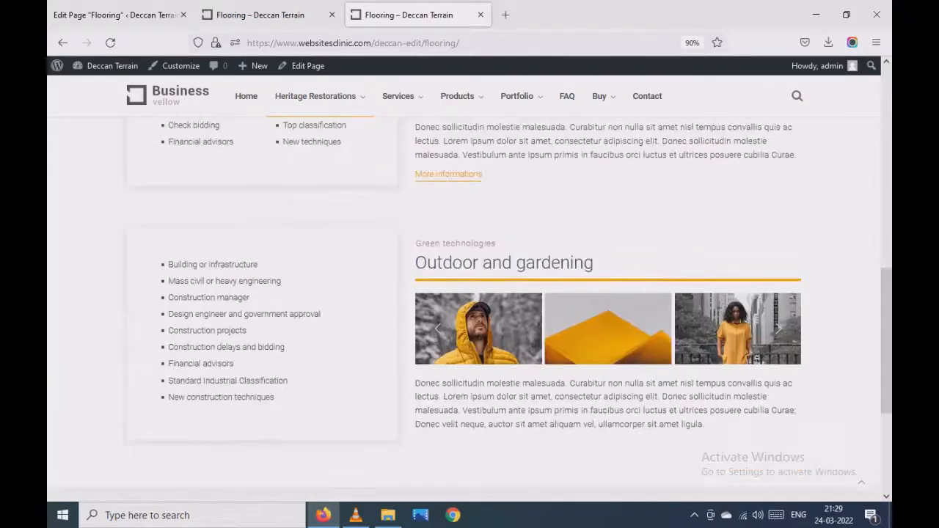
pyautogui.scroll(1, 469, 293)
pyautogui.scroll(6, 477, 258)
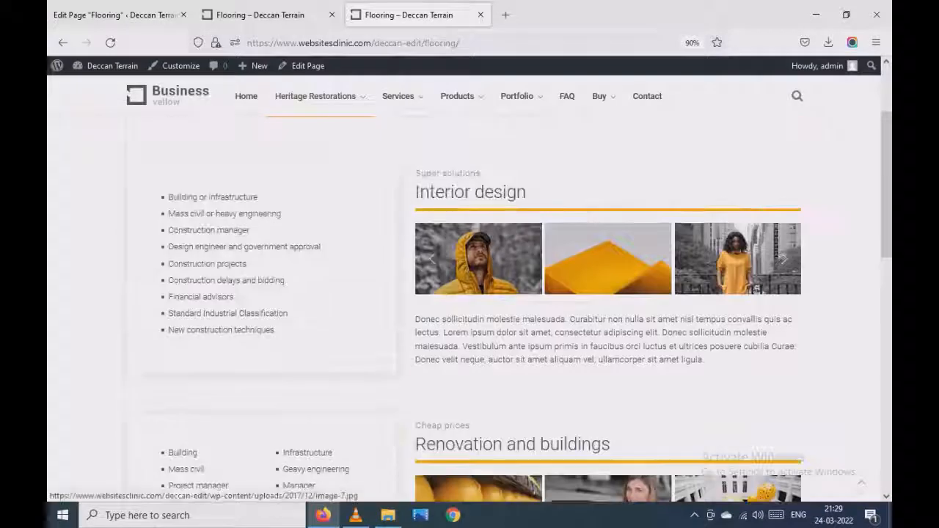
pyautogui.scroll(2, 477, 258)
pyautogui.moveTo(315, 97)
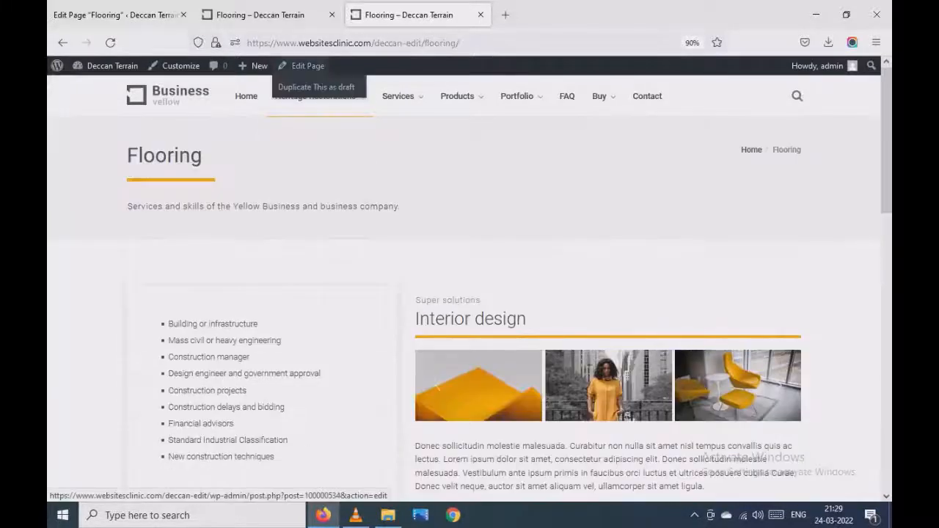
pyautogui.click(307, 66)
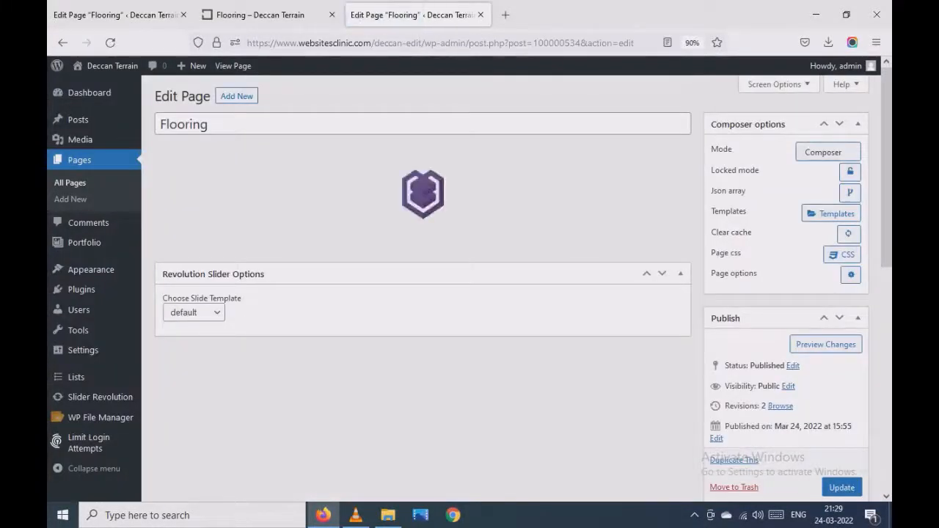
# - Review the Flooring page's editor content and open its permalink in a new browser tab
pyautogui.scroll(-3, 423, 294)
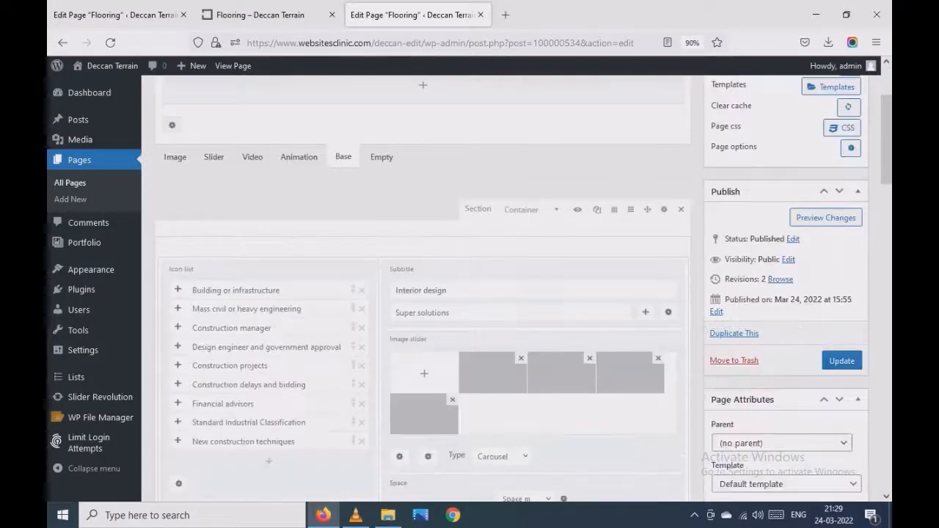
pyautogui.scroll(2, 470, 229)
pyautogui.scroll(-3, 470, 229)
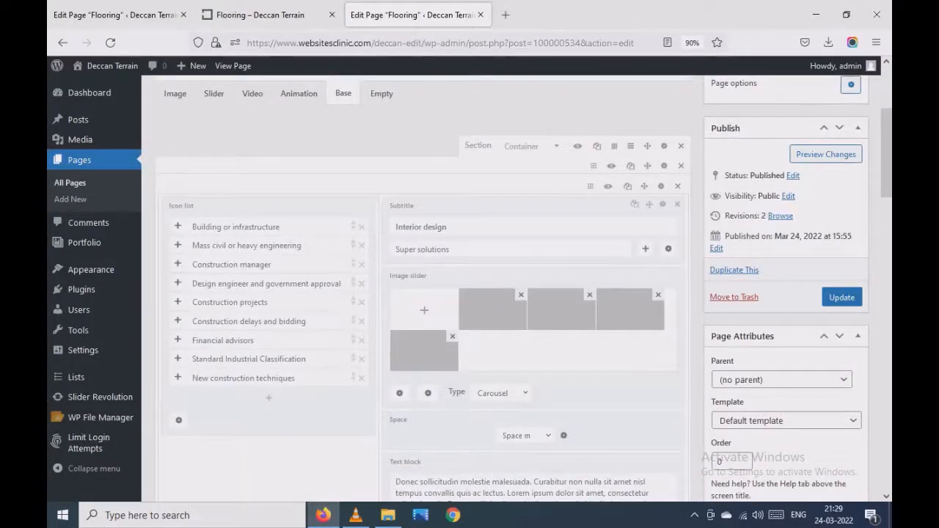
pyautogui.scroll(4, 422, 293)
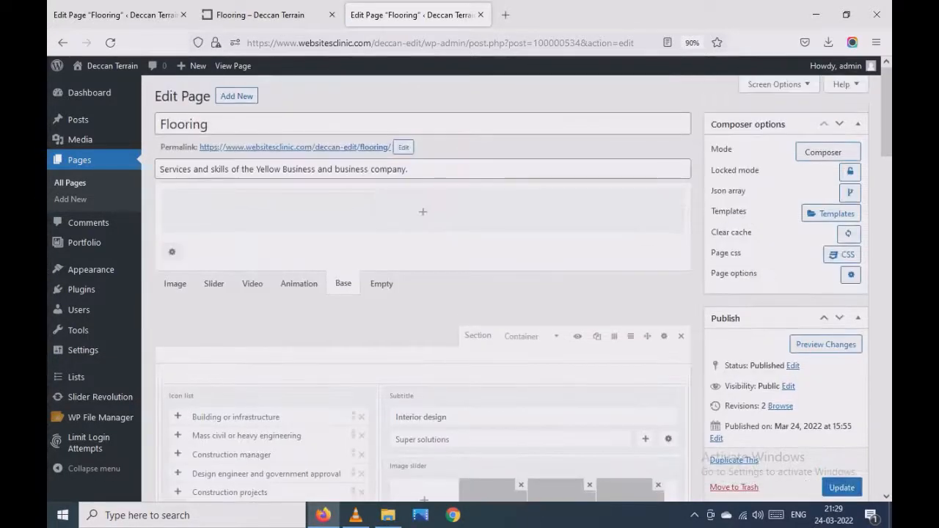
pyautogui.click(183, 125)
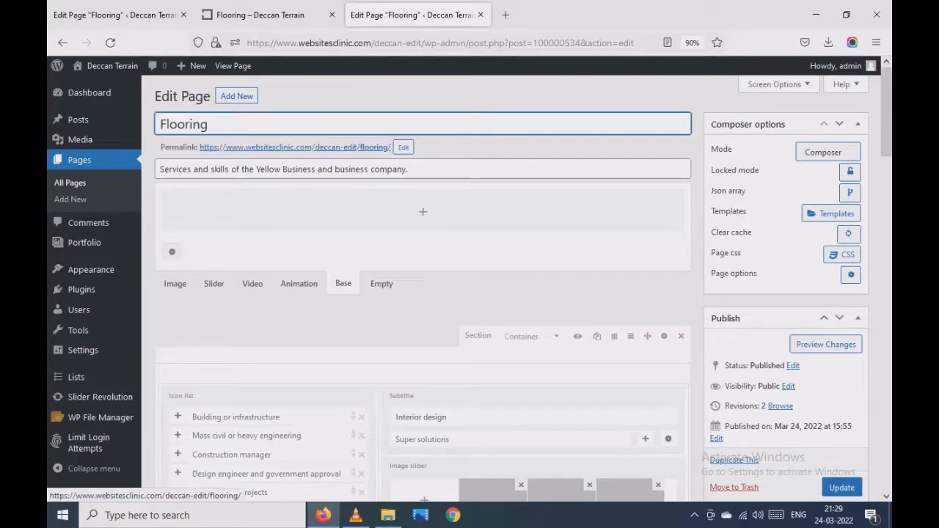
pyautogui.rightClick(282, 148)
pyautogui.click(328, 162)
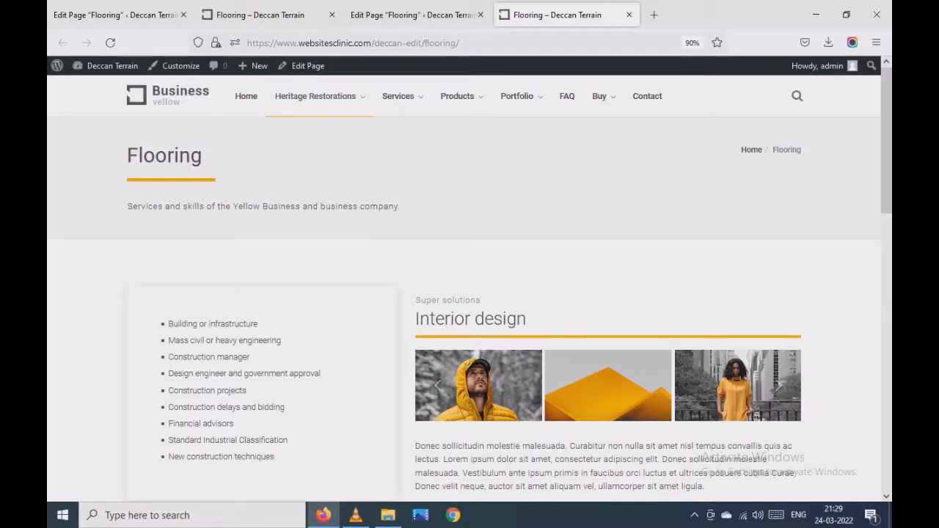
# - Change the page title to "Flooring 1" in the editor and update the page
pyautogui.tripleClick(164, 155)
pyautogui.click(412, 14)
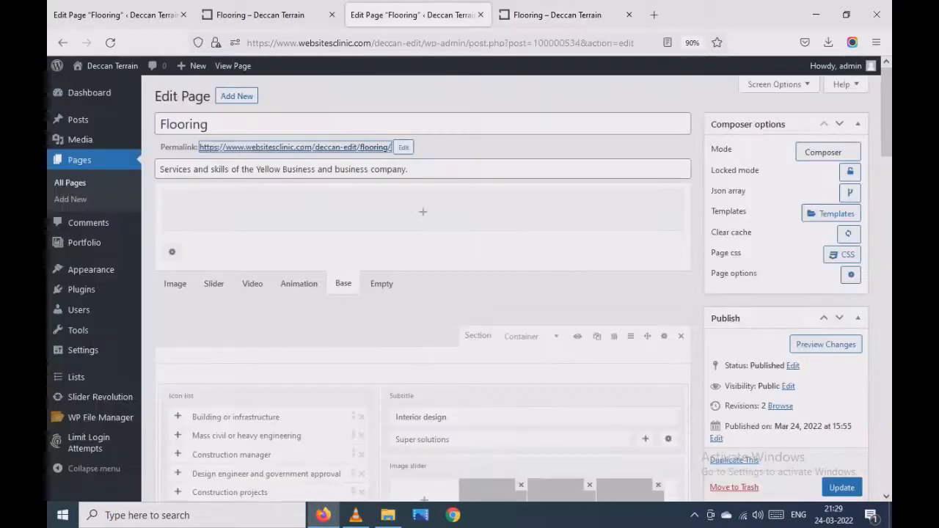
pyautogui.click(220, 124)
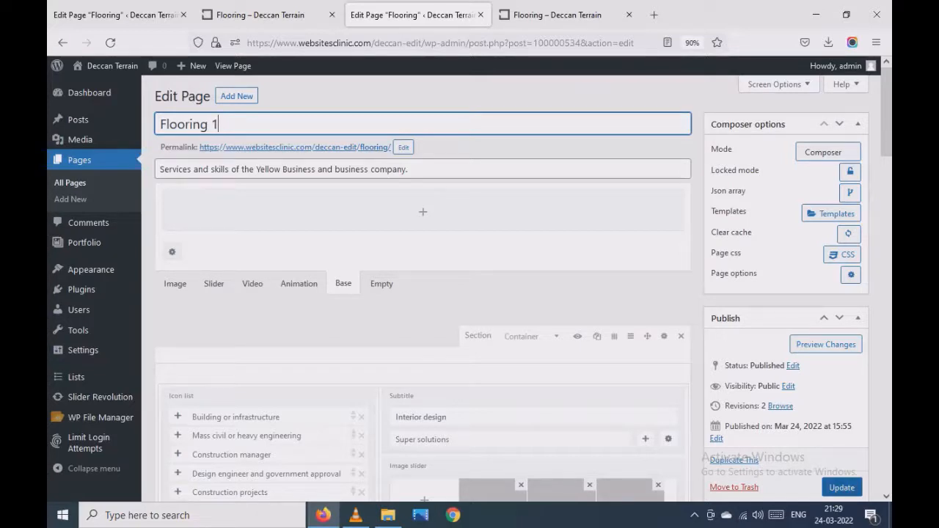
pyautogui.click(841, 488)
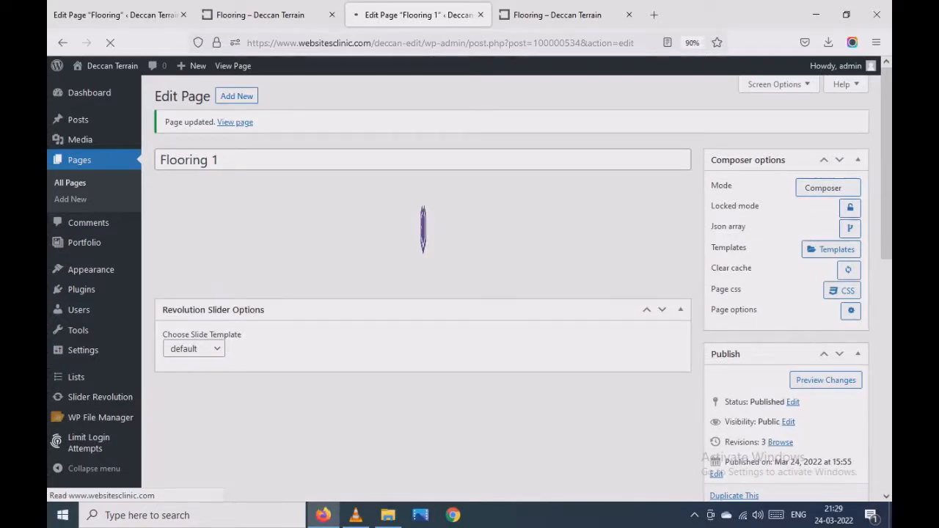
# - Reload the live page and compare its title and tagline with the fields in the page editor
pyautogui.click(557, 15)
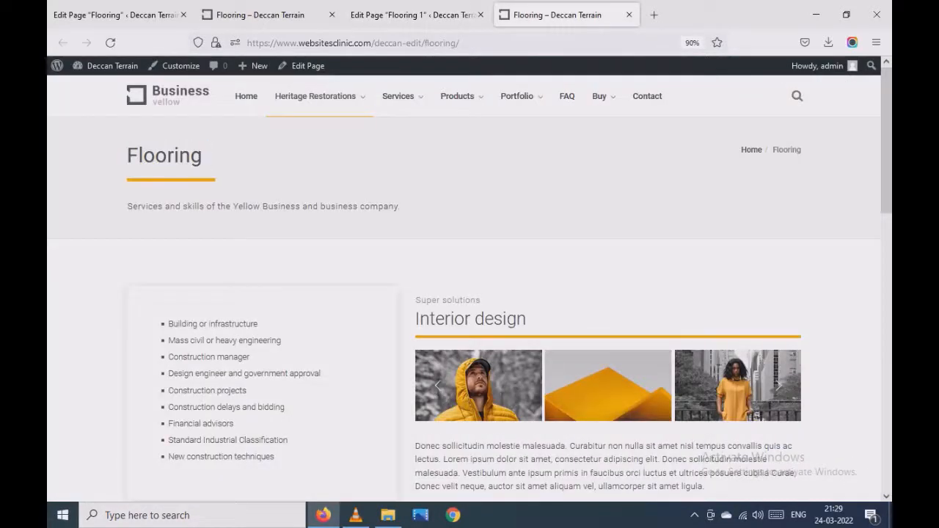
pyautogui.click(110, 43)
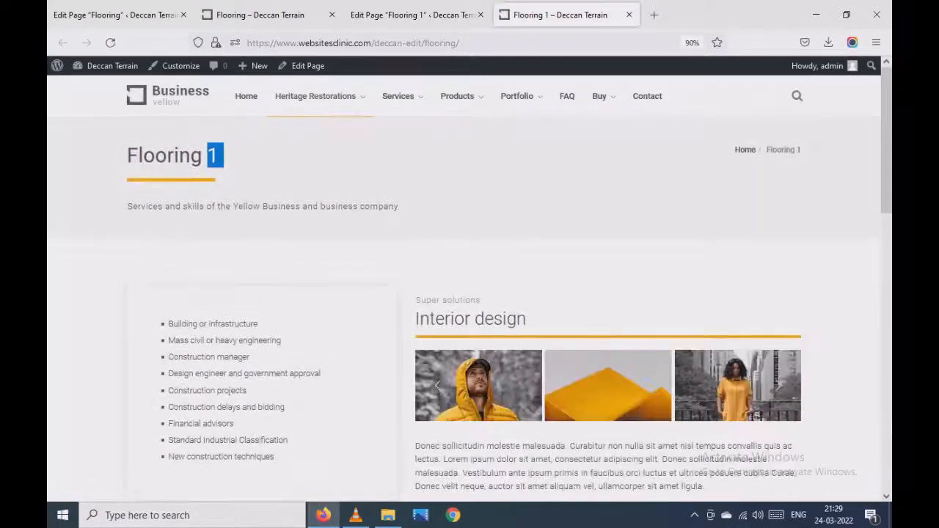
pyautogui.moveTo(128, 206); pyautogui.dragTo(254, 206)
pyautogui.click(413, 15)
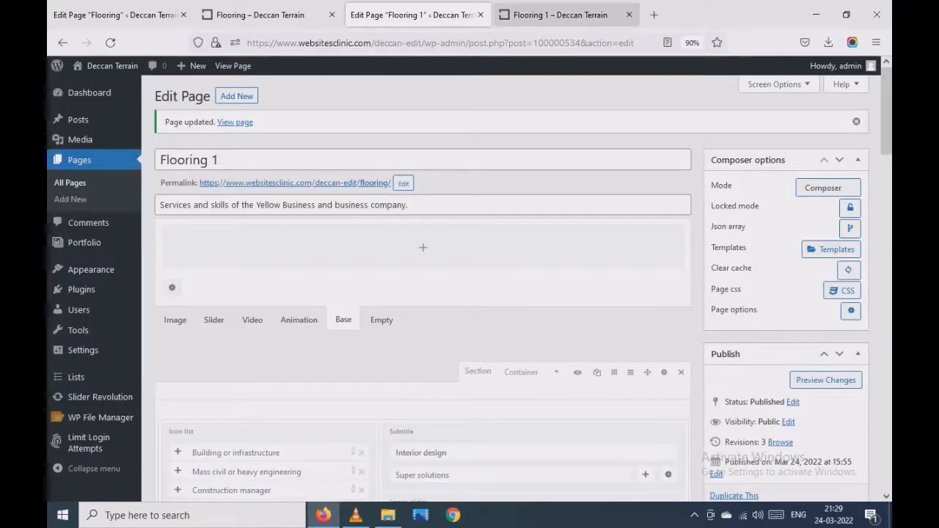
# - Compare the live page's section layout with the icon list, subtitle, image slider and text blocks in the editor
pyautogui.click(560, 15)
pyautogui.scroll(-2, 469, 294)
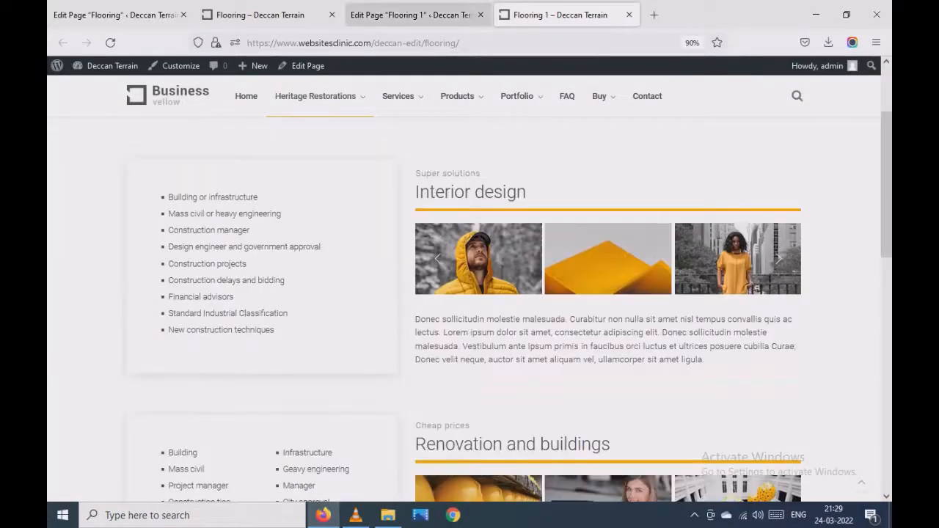
pyautogui.click(413, 15)
pyautogui.scroll(-3, 423, 293)
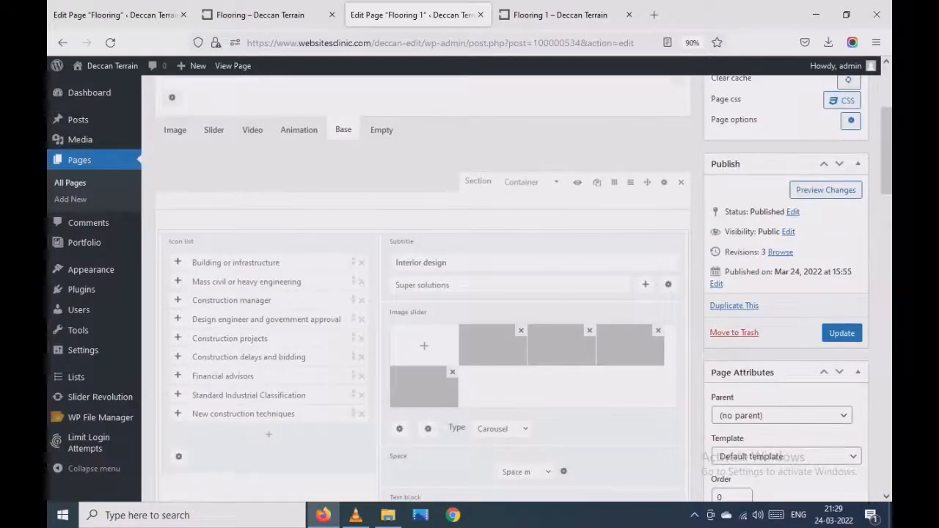
pyautogui.scroll(-1, 423, 293)
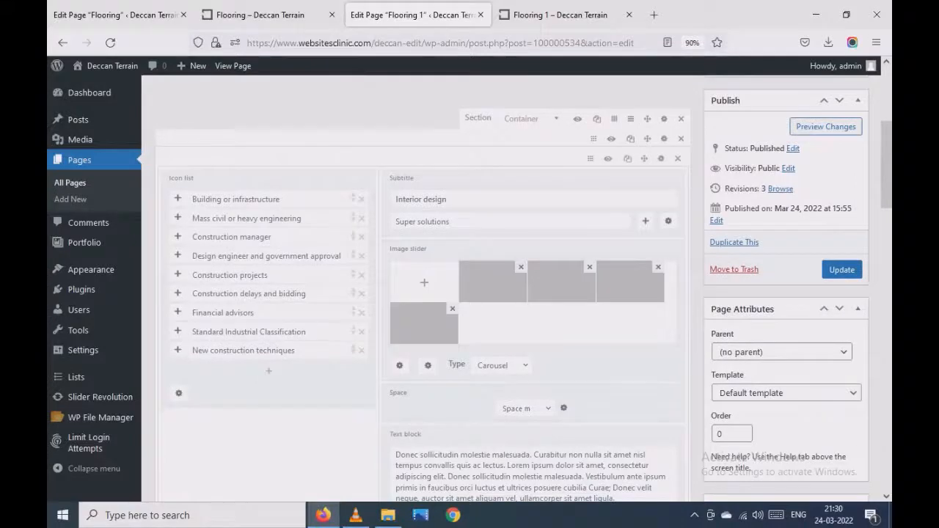
pyautogui.scroll(-5, 422, 294)
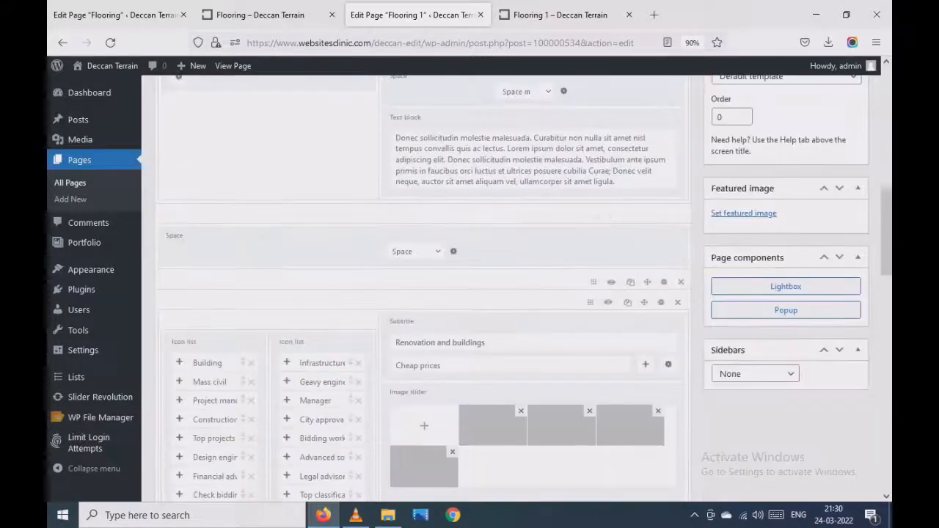
pyautogui.scroll(-4, 423, 293)
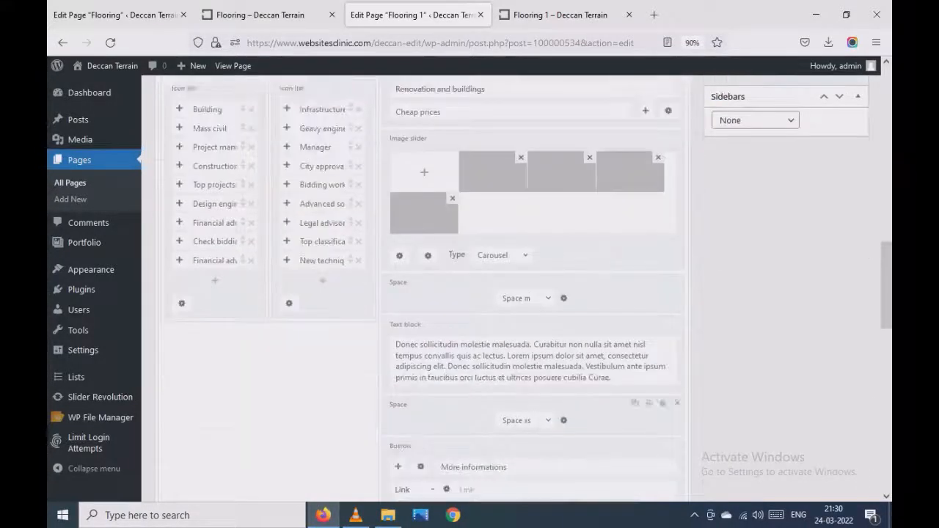
pyautogui.scroll(-5, 422, 293)
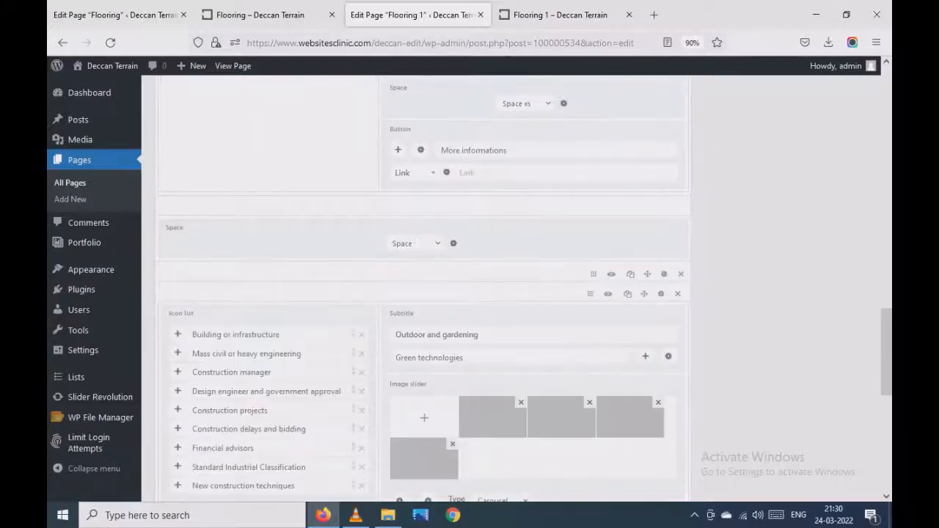
# - Examine the Interior design, Renovation and buildings, and Outdoor and gardening headings on the live page
pyautogui.click(561, 15)
pyautogui.scroll(1, 514, 221)
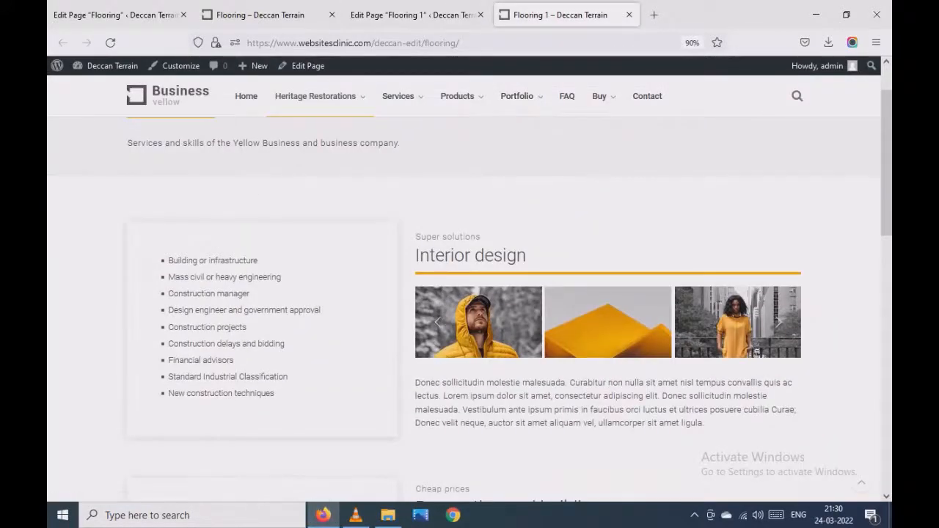
pyautogui.tripleClick(470, 256)
pyautogui.scroll(-4, 470, 255)
pyautogui.tripleClick(485, 255)
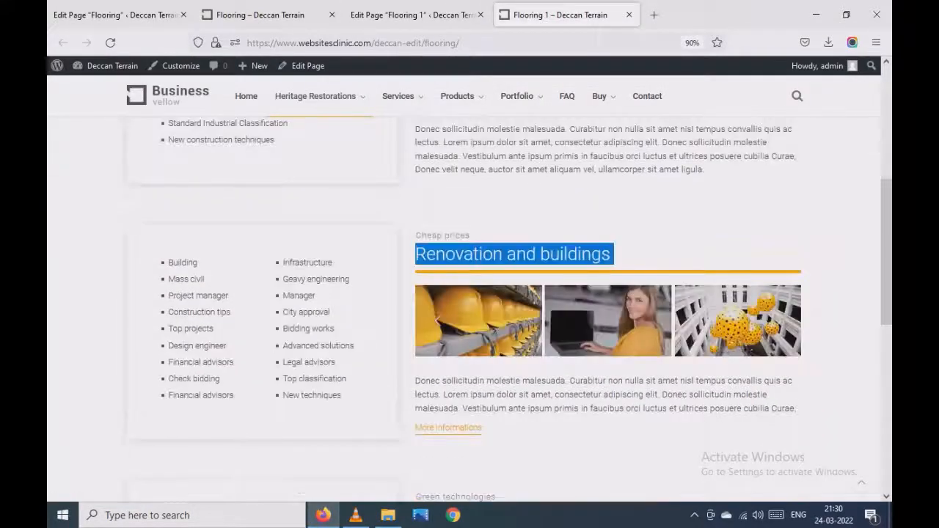
pyautogui.scroll(-4, 513, 293)
pyautogui.moveTo(416, 263); pyautogui.dragTo(595, 262)
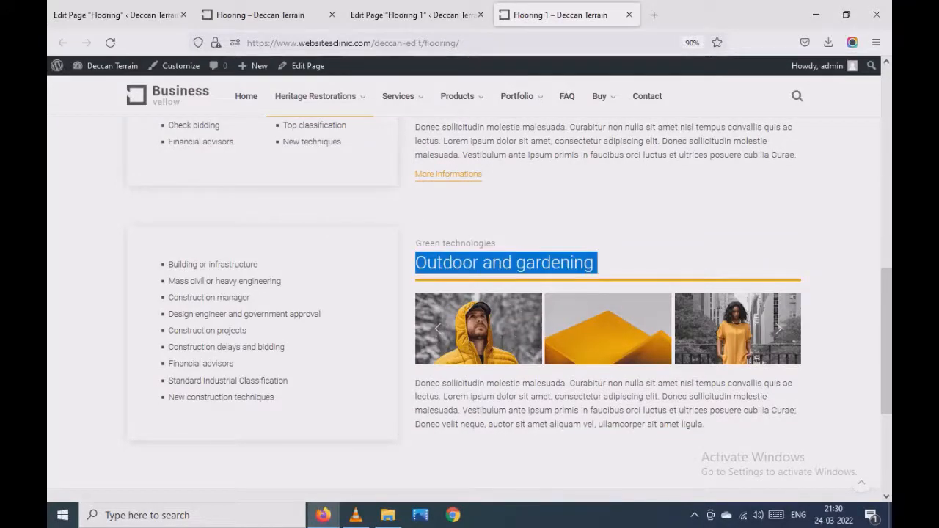
pyautogui.scroll(4, 514, 294)
# - Compare the first section's Subtitle block in the editor with the "Interior design" heading and "Super solutions" text on the live page
pyautogui.click(414, 15)
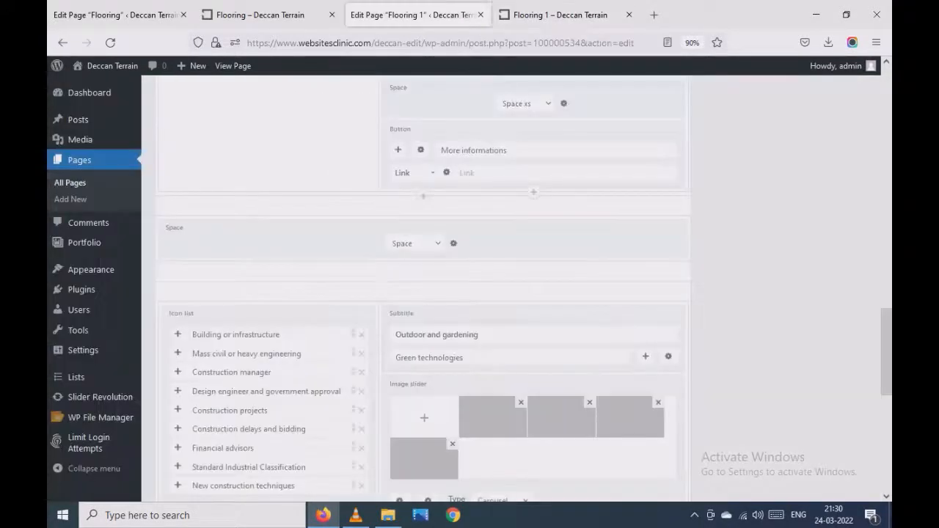
pyautogui.scroll(4, 470, 286)
pyautogui.scroll(3, 470, 286)
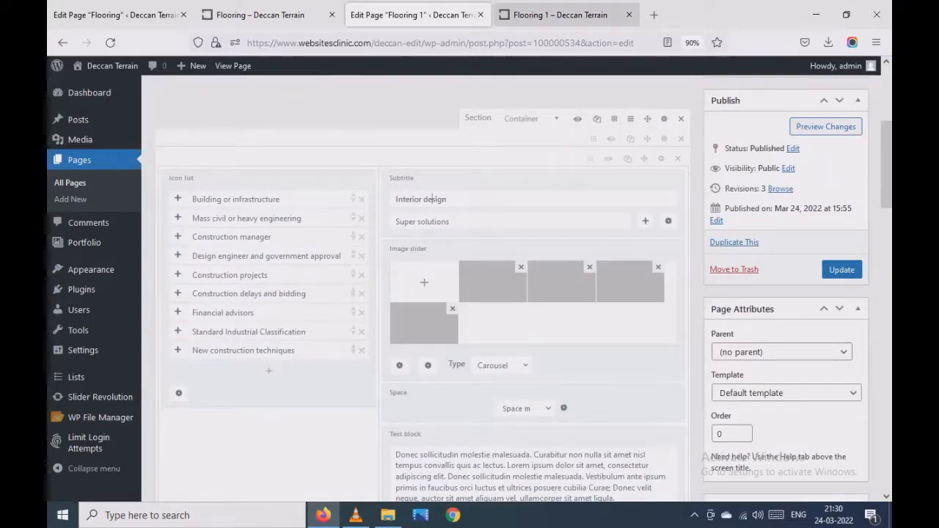
pyautogui.click(559, 14)
pyautogui.scroll(1, 517, 190)
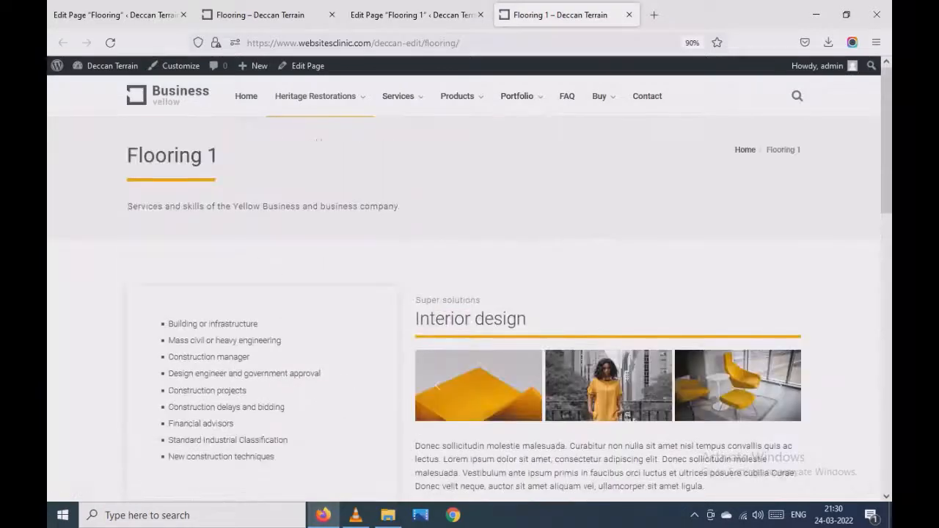
pyautogui.moveTo(470, 318); pyautogui.dragTo(532, 319)
pyautogui.scroll(-2, 530, 319)
pyautogui.click(412, 14)
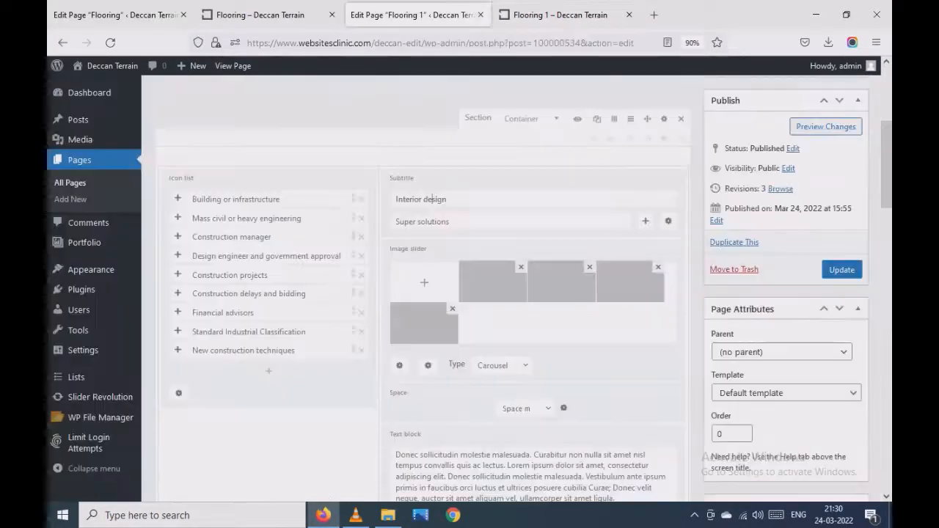
pyautogui.click(560, 15)
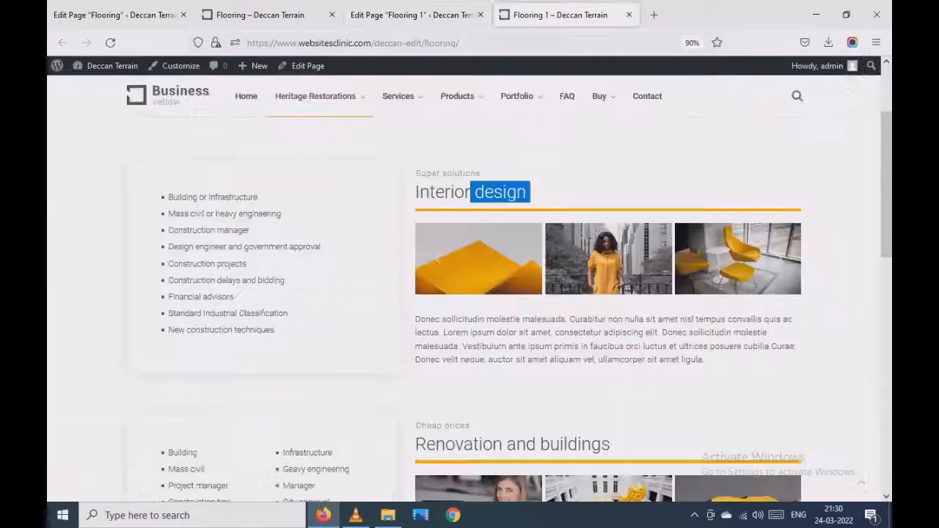
pyautogui.moveTo(482, 174); pyautogui.dragTo(437, 174)
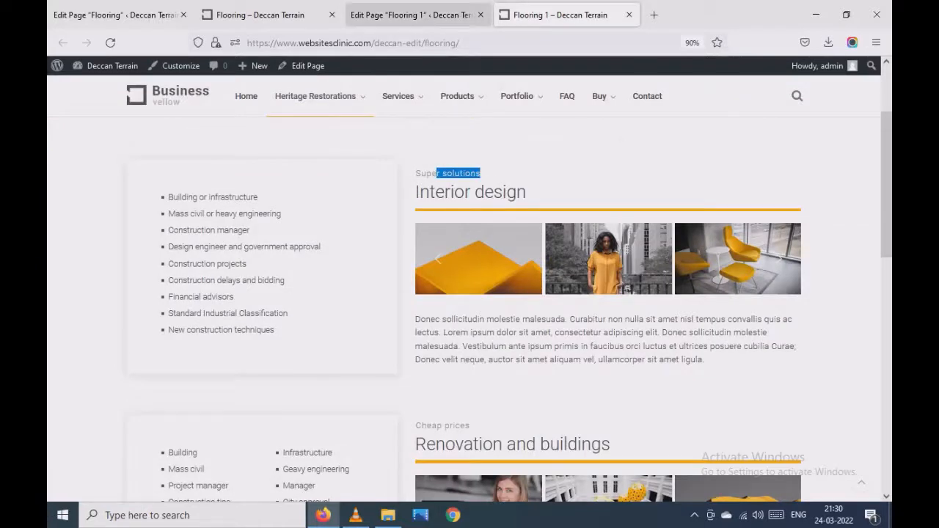
# - Set the first section's first icon list item to "Building" and its subtitle heading to "Interior design 2"
pyautogui.click(413, 15)
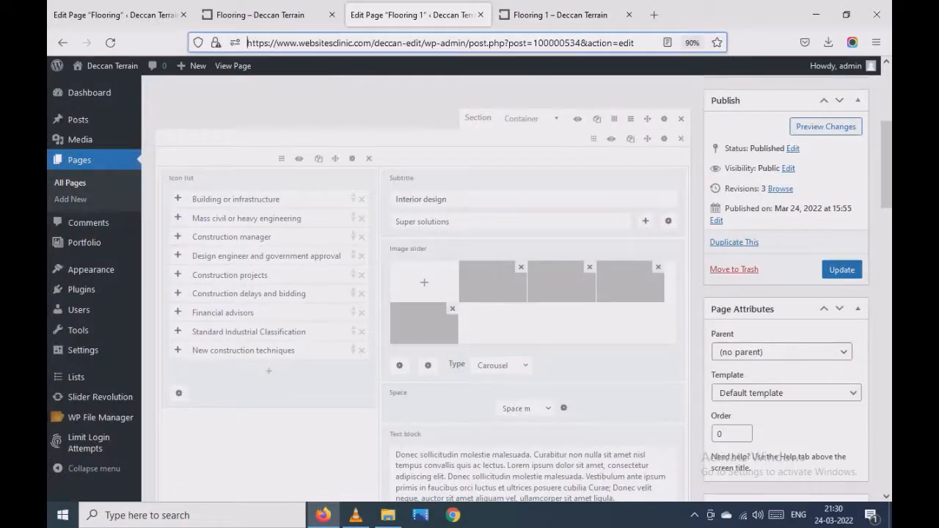
pyautogui.doubleClick(208, 200)
pyautogui.tripleClick(208, 200)
pyautogui.click(560, 15)
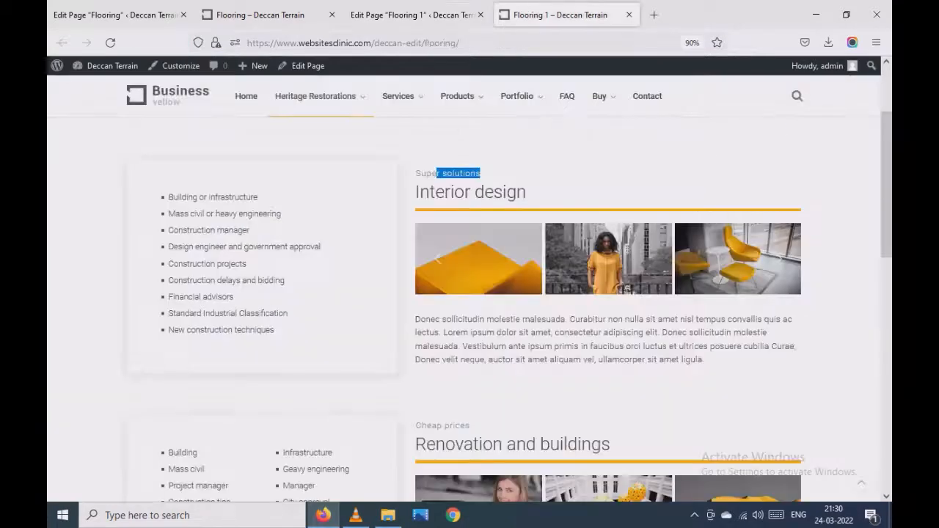
pyautogui.moveTo(260, 197); pyautogui.dragTo(177, 197)
pyautogui.click(412, 15)
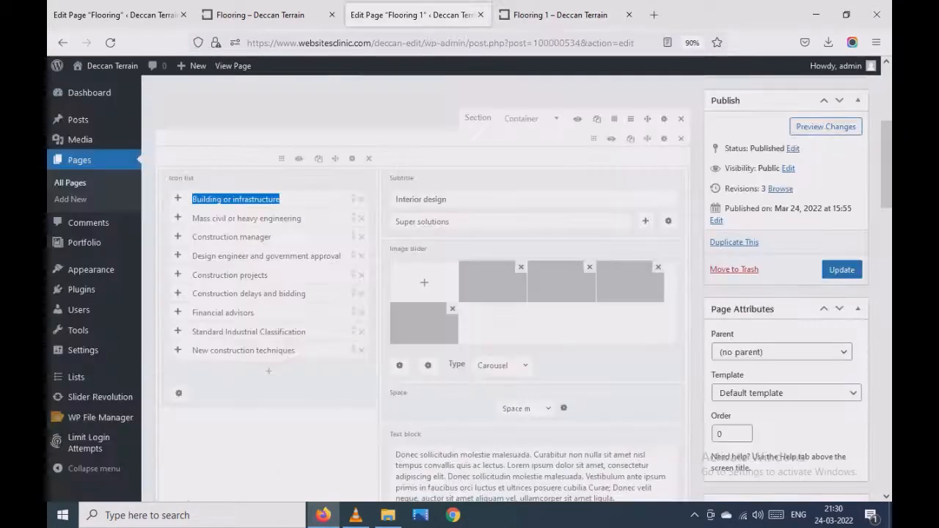
pyautogui.doubleClick(255, 200)
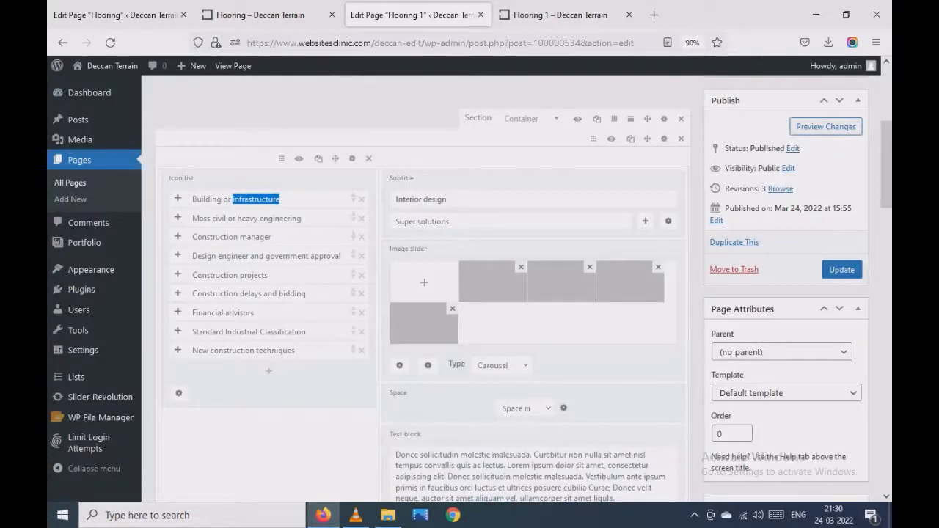
pyautogui.tripleClick(255, 200)
pyautogui.write('B')
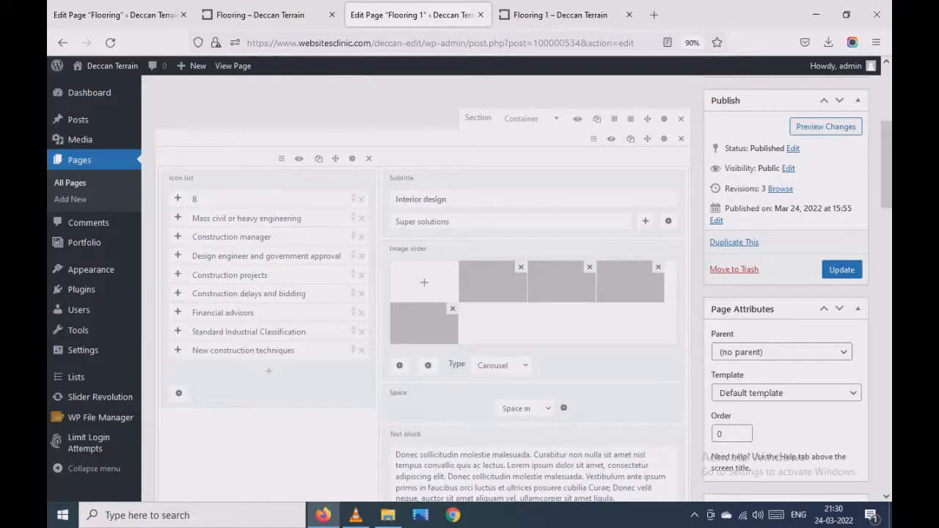
pyautogui.write('uilding')
pyautogui.click(448, 200)
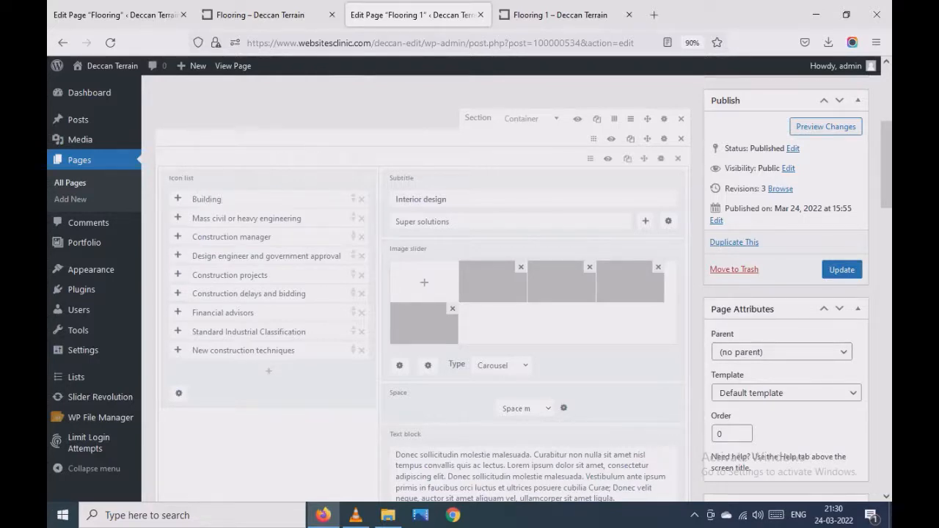
# - Insert "3" after the opening word "Donec" in the first section's text block and update the page
pyautogui.scroll(-2, 411, 339)
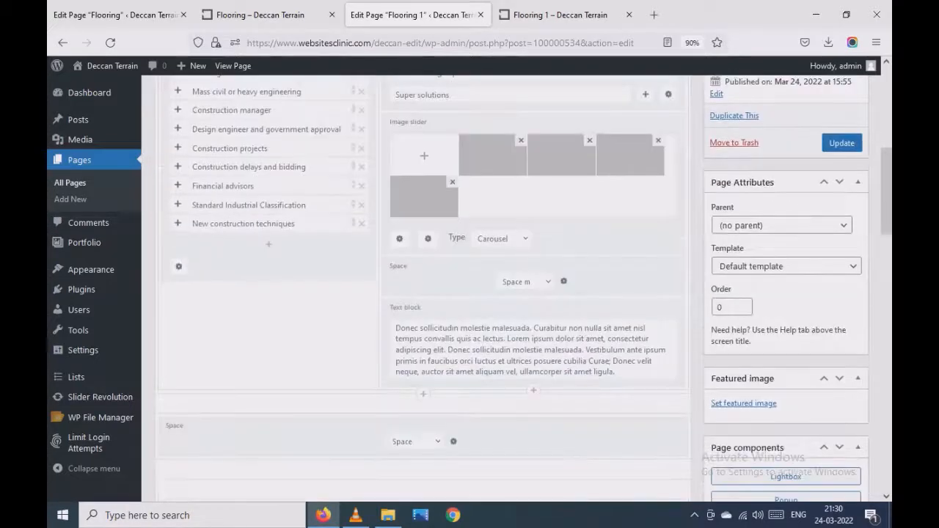
pyautogui.doubleClick(410, 339)
pyautogui.click(560, 15)
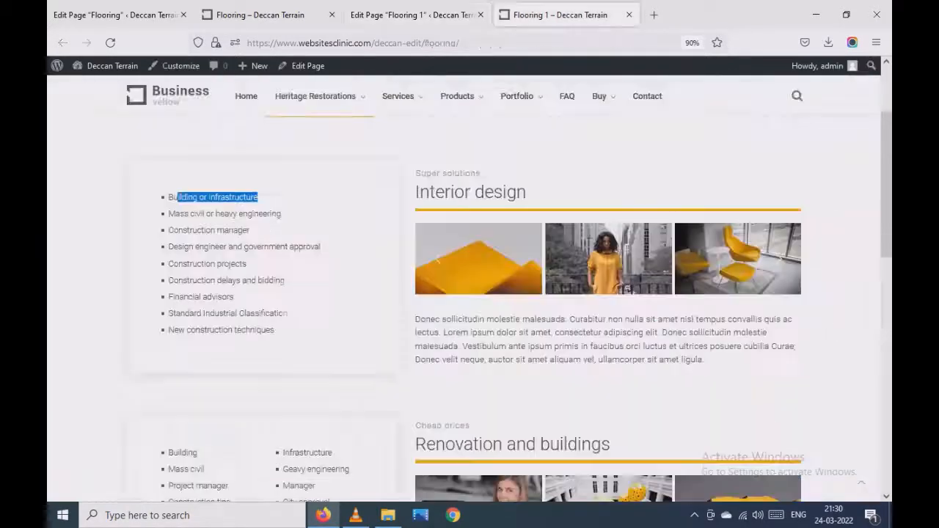
pyautogui.moveTo(415, 320); pyautogui.dragTo(447, 320)
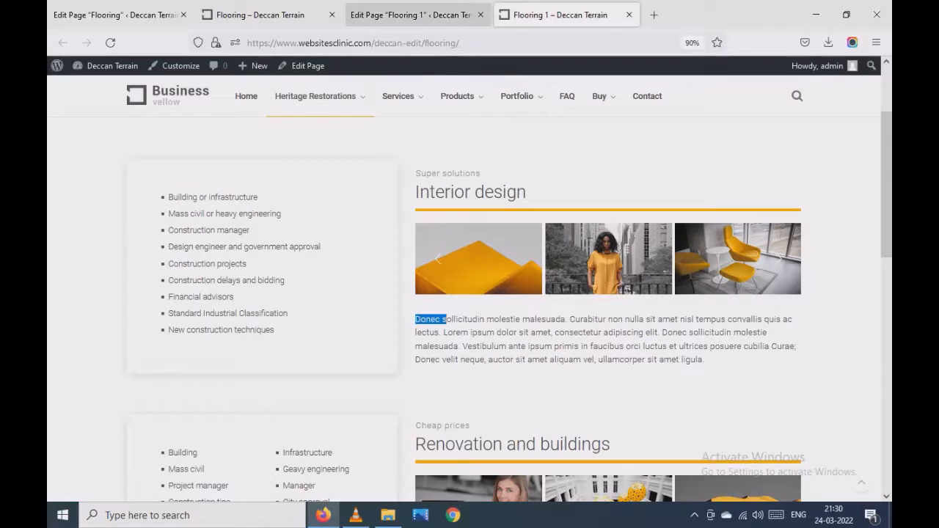
pyautogui.click(415, 15)
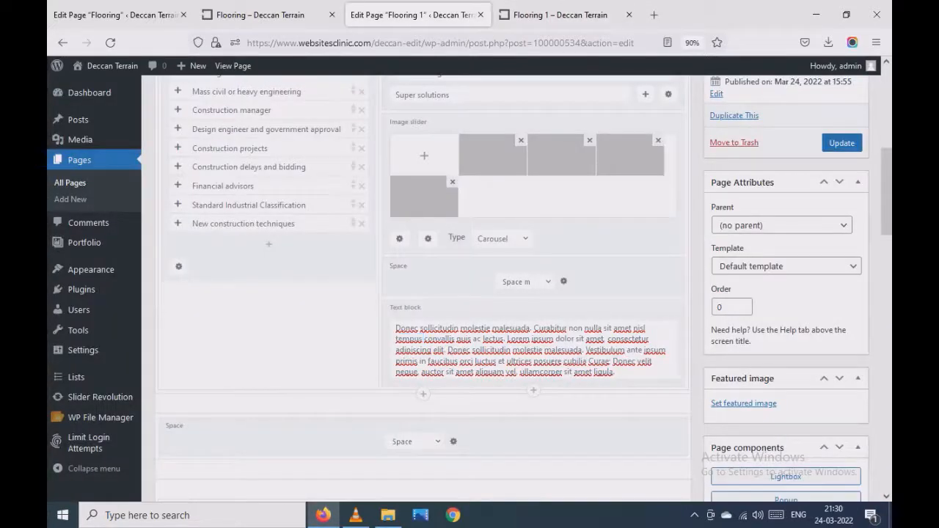
pyautogui.write('3')
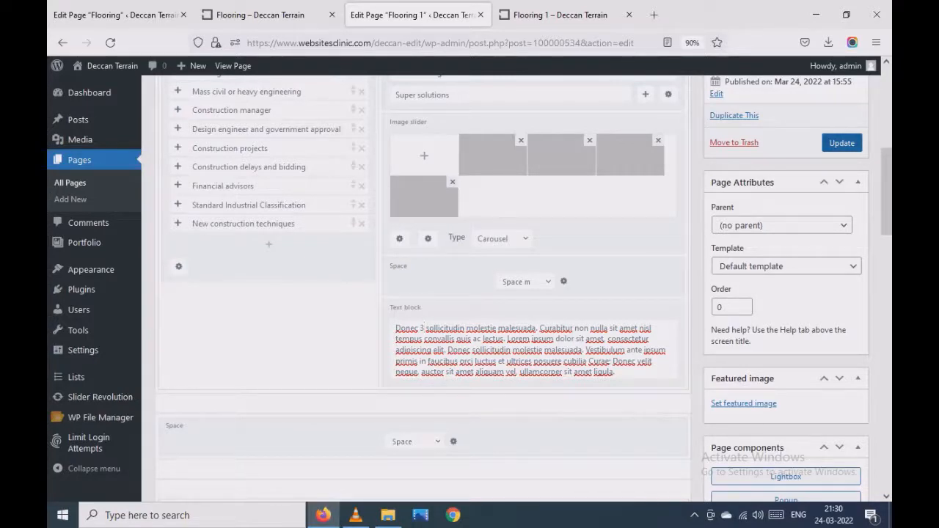
pyautogui.click(841, 143)
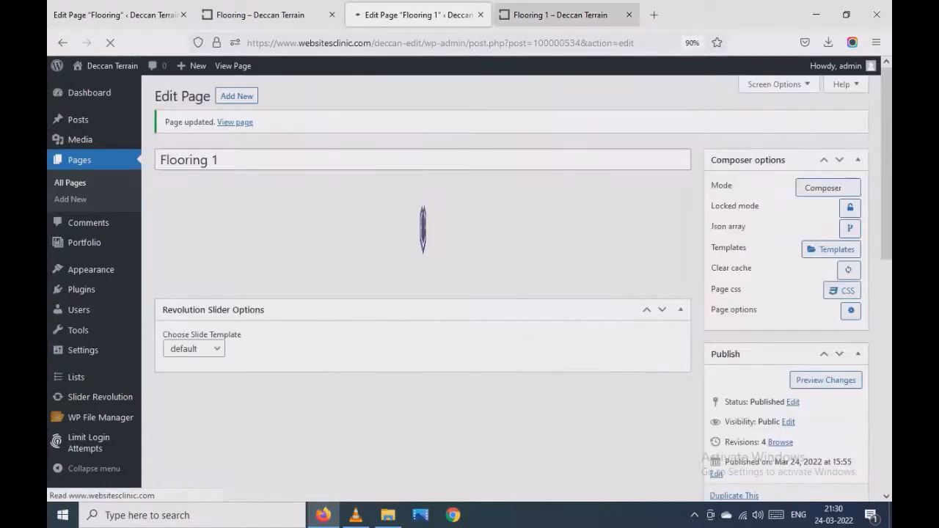
# - Reload the live page and check the first section's first list item, heading and opening paragraph text
pyautogui.click(558, 15)
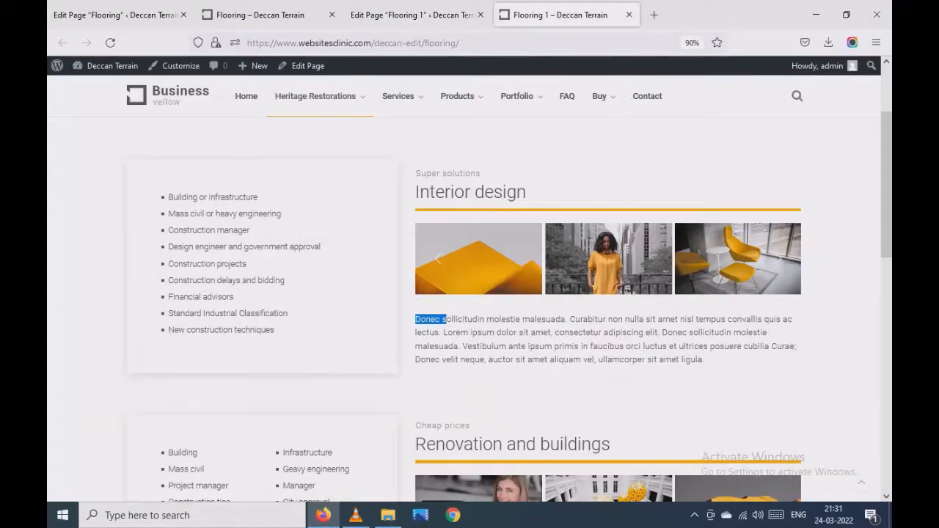
pyautogui.moveTo(169, 197); pyautogui.dragTo(258, 197)
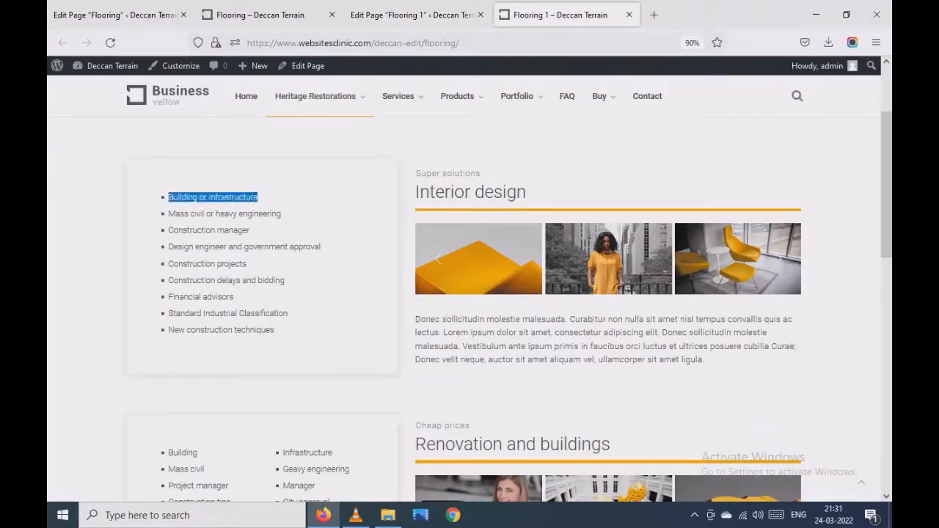
pyautogui.click(258, 198)
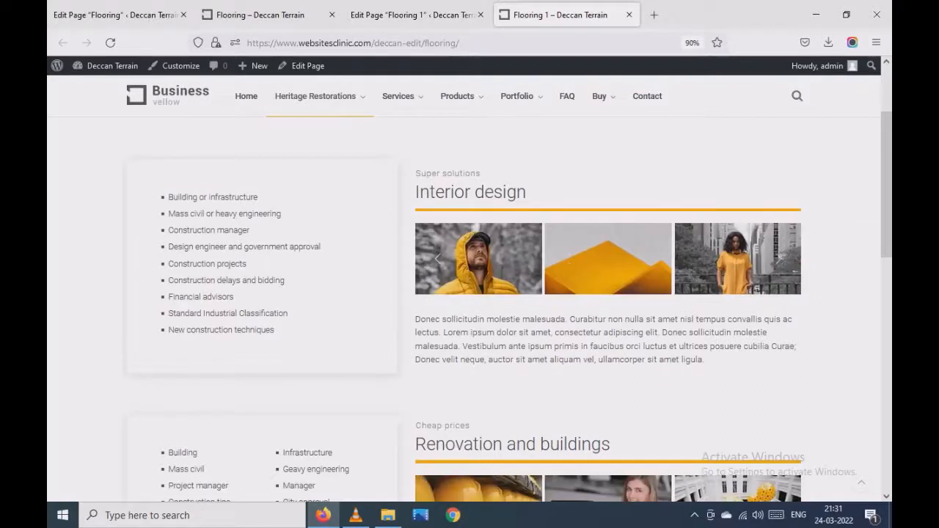
pyautogui.moveTo(419, 192); pyautogui.dragTo(530, 192)
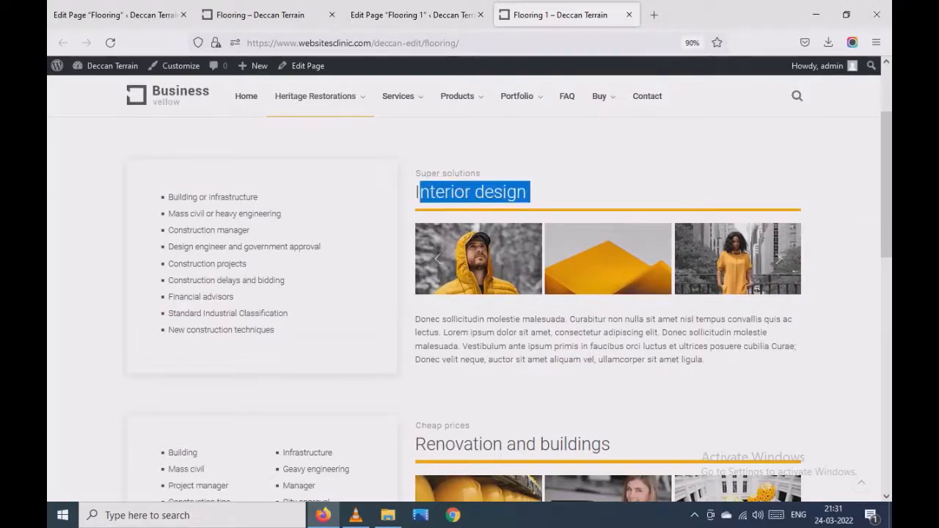
pyautogui.moveTo(415, 319); pyautogui.dragTo(437, 319)
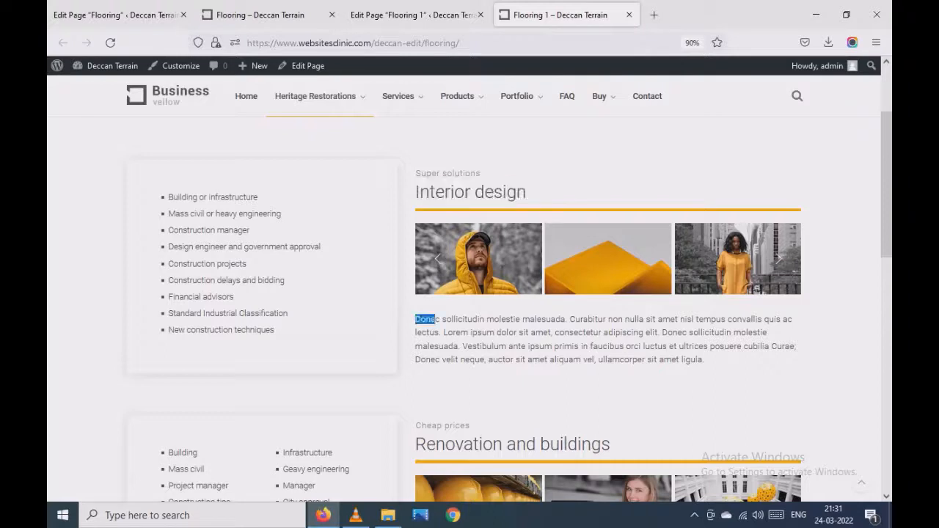
pyautogui.click(110, 43)
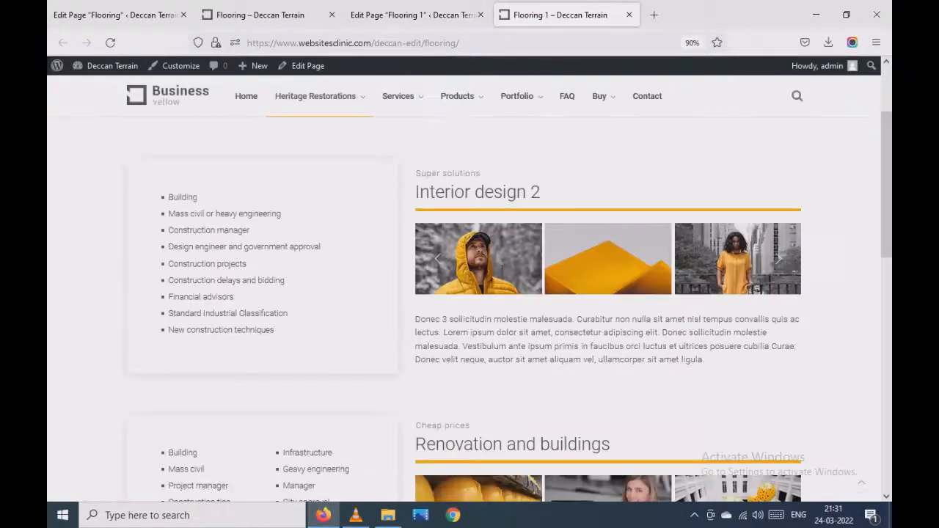
pyautogui.moveTo(450, 192); pyautogui.dragTo(544, 194)
pyautogui.moveTo(416, 320); pyautogui.dragTo(454, 320)
# - Remove the last two images from the first section's image slider, update the page and reload its live version
pyautogui.click(412, 15)
pyautogui.scroll(-3, 215, 320)
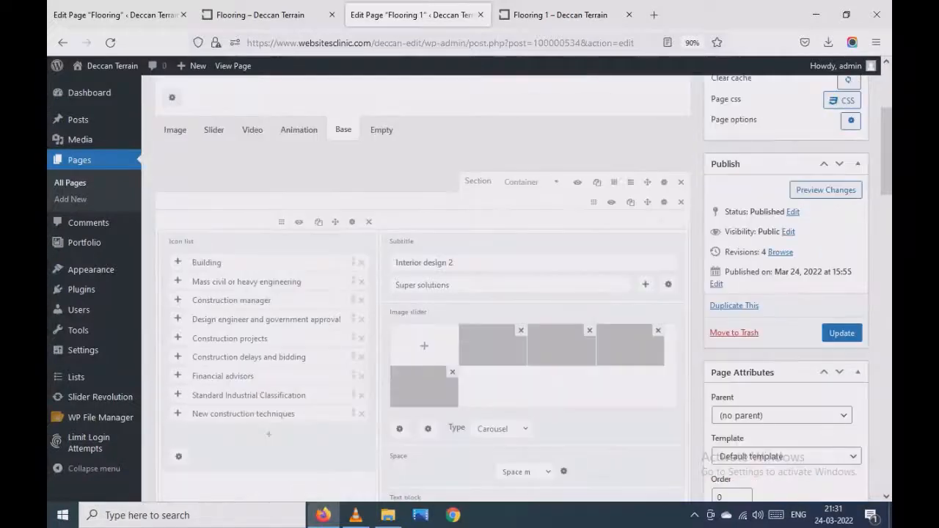
pyautogui.scroll(-1, 422, 286)
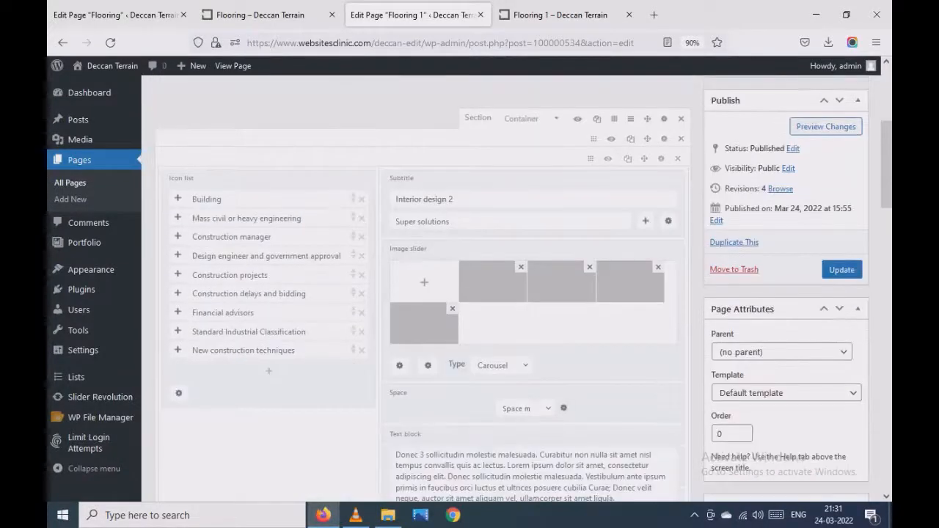
pyautogui.click(560, 15)
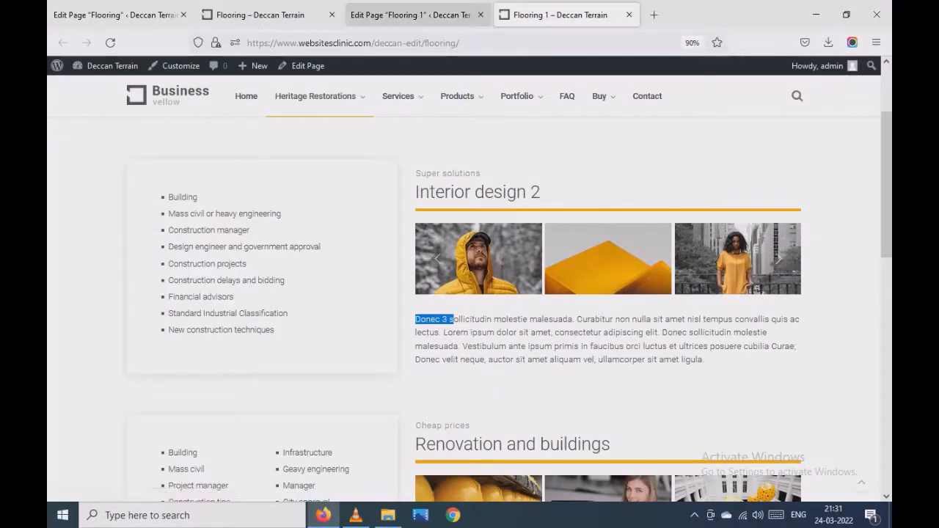
pyautogui.click(411, 15)
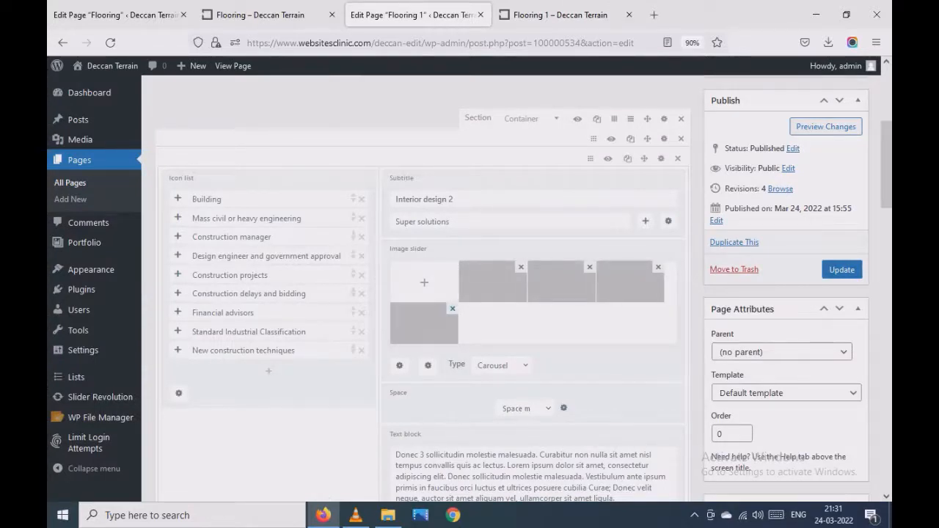
pyautogui.click(452, 309)
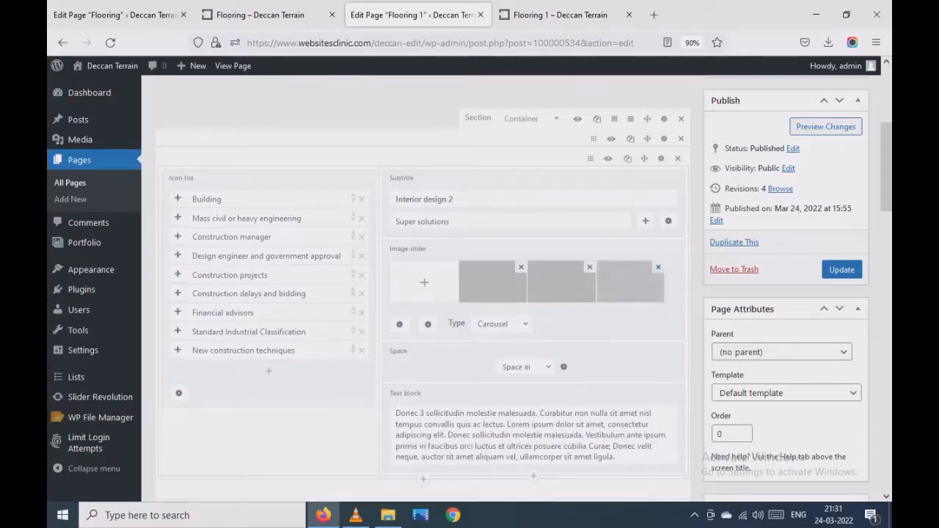
pyautogui.click(658, 267)
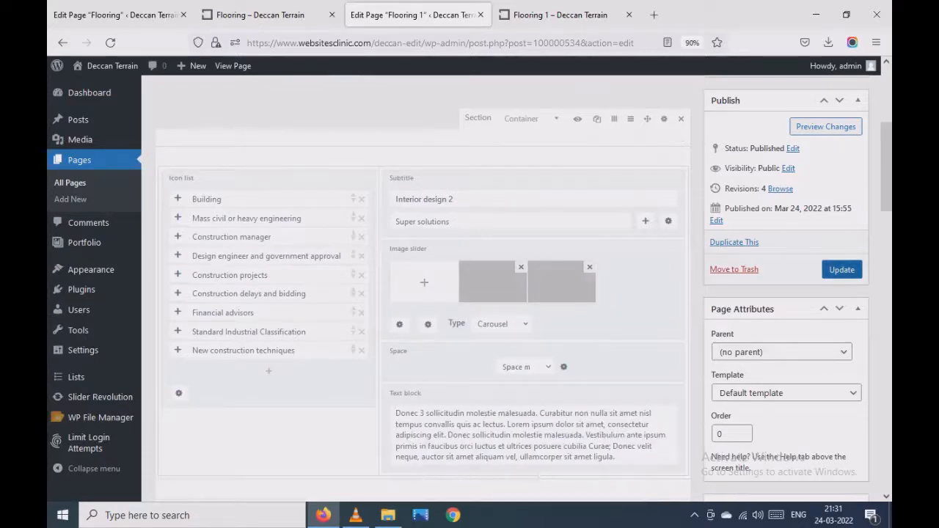
pyautogui.click(842, 269)
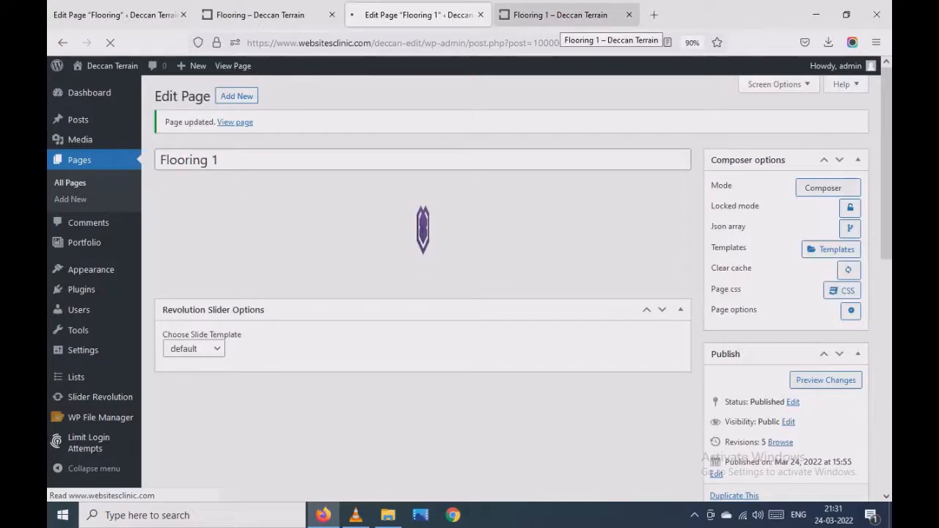
pyautogui.click(559, 18)
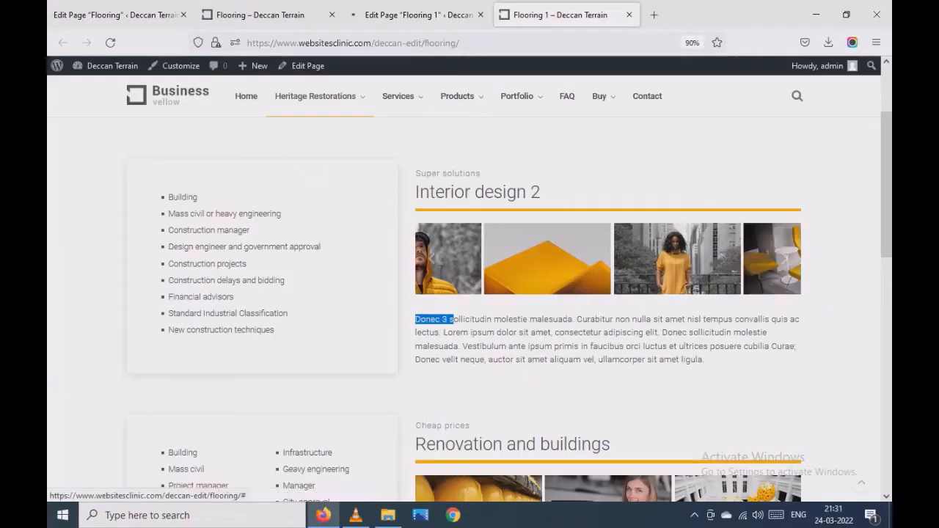
pyautogui.click(110, 43)
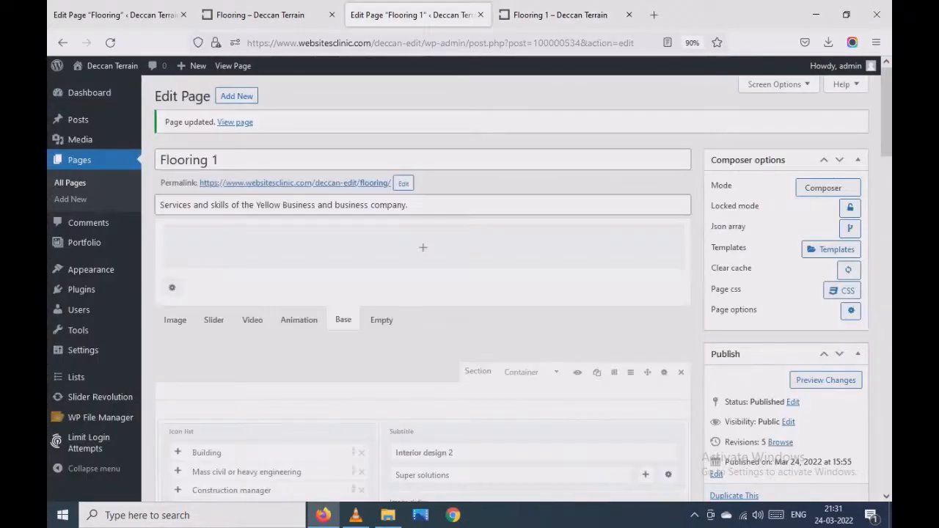
# - Add image-8.jpg from the media library to the first section's image slider, update the page and return to the live version
pyautogui.scroll(-3, 423, 294)
pyautogui.scroll(3, 423, 293)
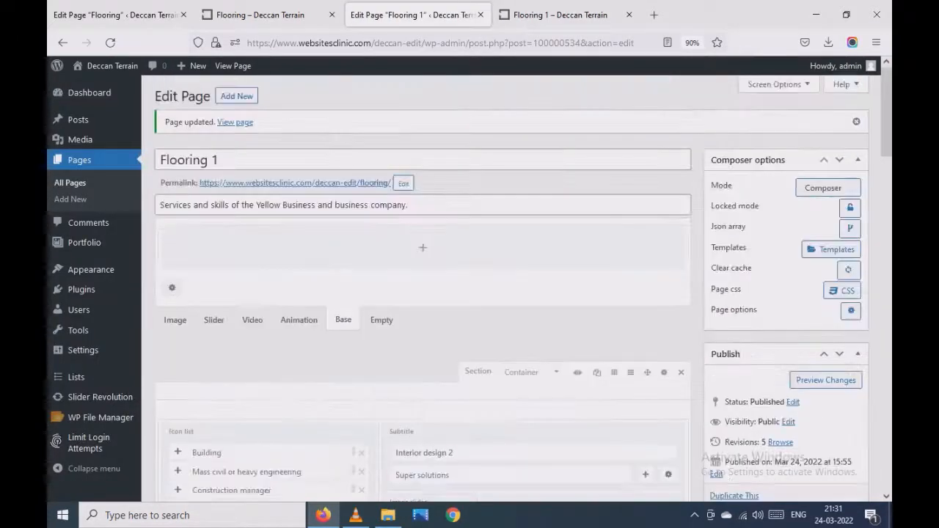
pyautogui.scroll(-3, 423, 293)
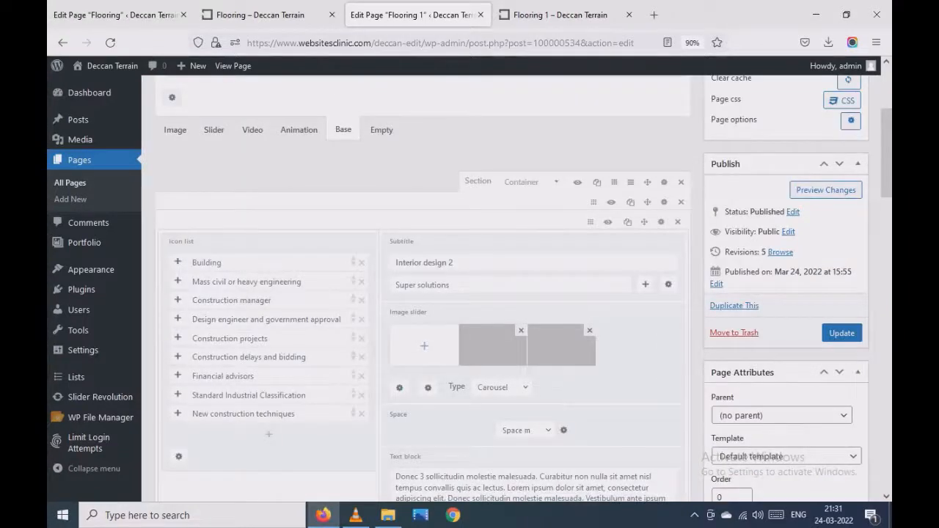
pyautogui.click(424, 345)
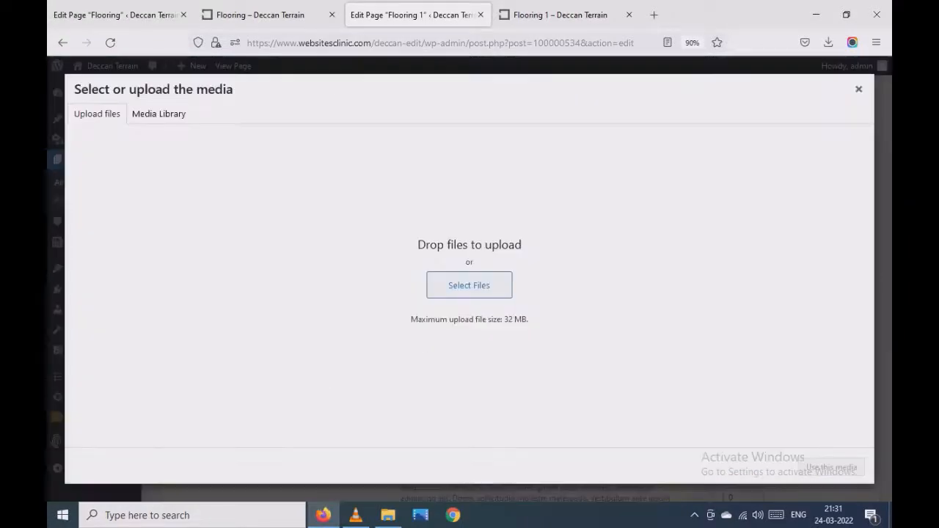
pyautogui.click(159, 114)
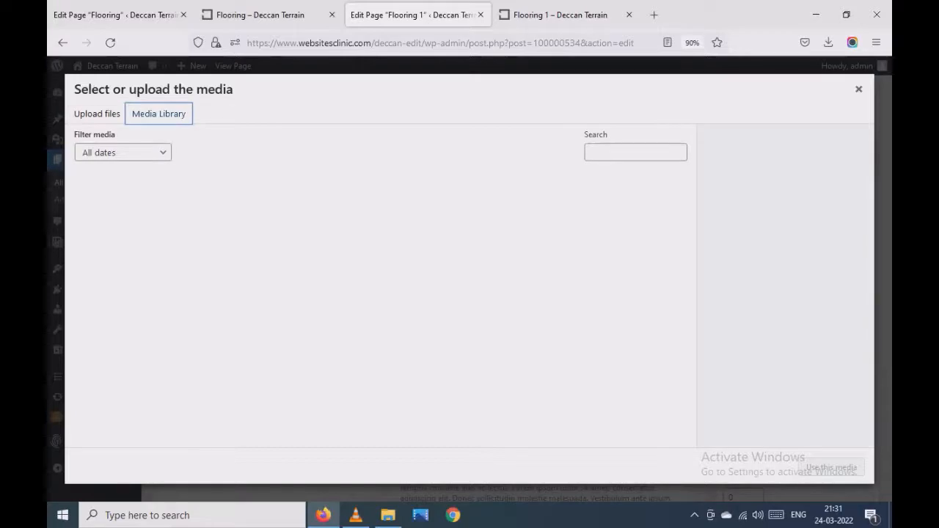
pyautogui.scroll(-10, 375, 307)
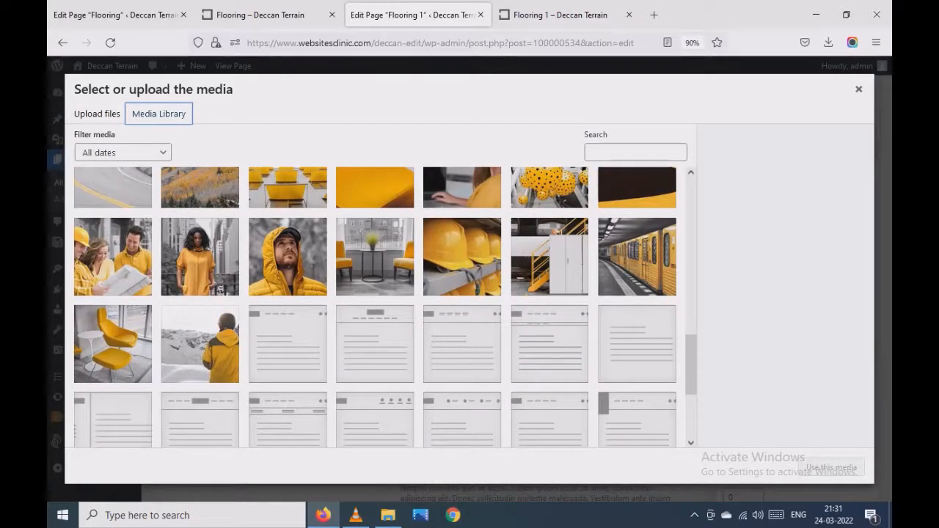
pyautogui.click(199, 256)
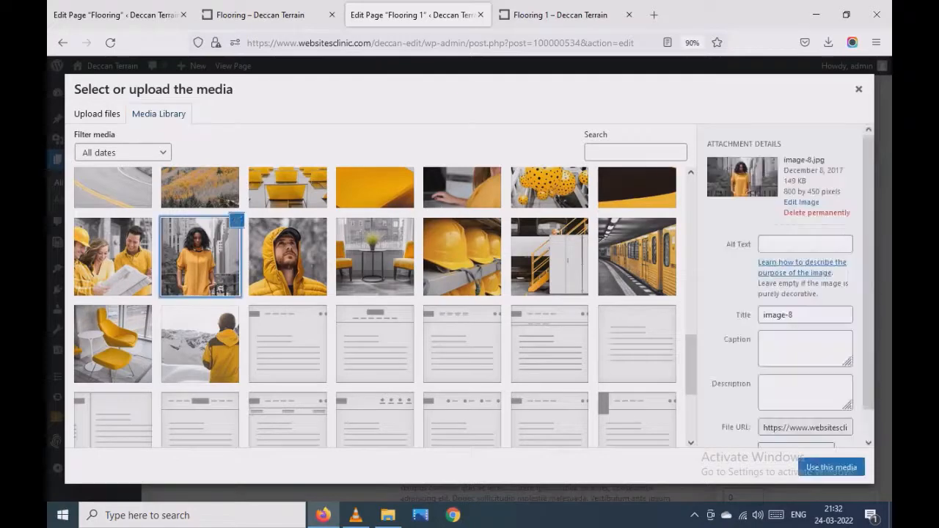
pyautogui.click(831, 467)
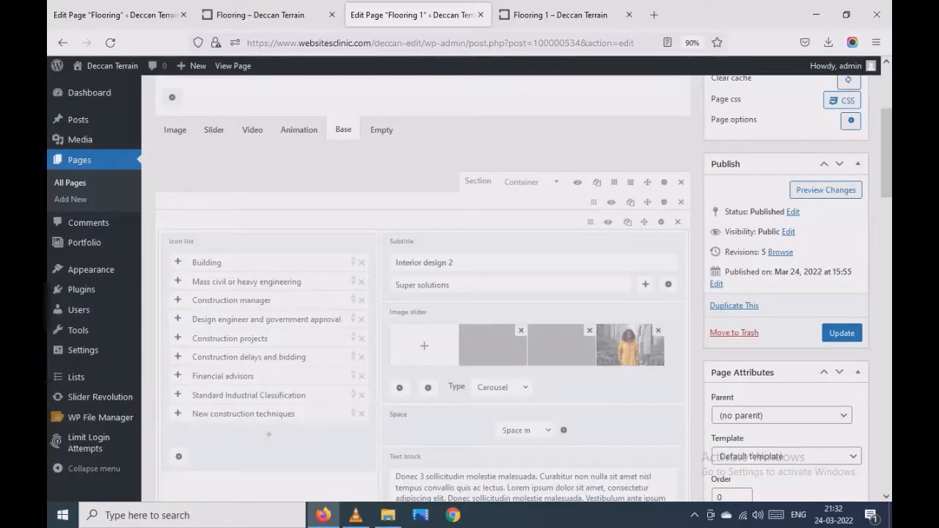
pyautogui.click(841, 333)
pyautogui.click(560, 15)
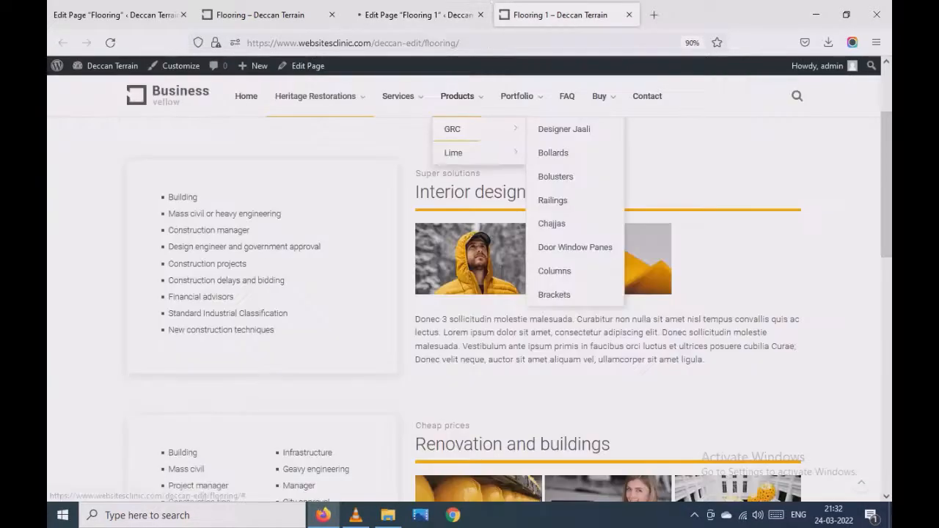
# - Reload the live page and inspect the pixel dimensions of image-8.jpg in the media library of the page editor
pyautogui.press('F5')
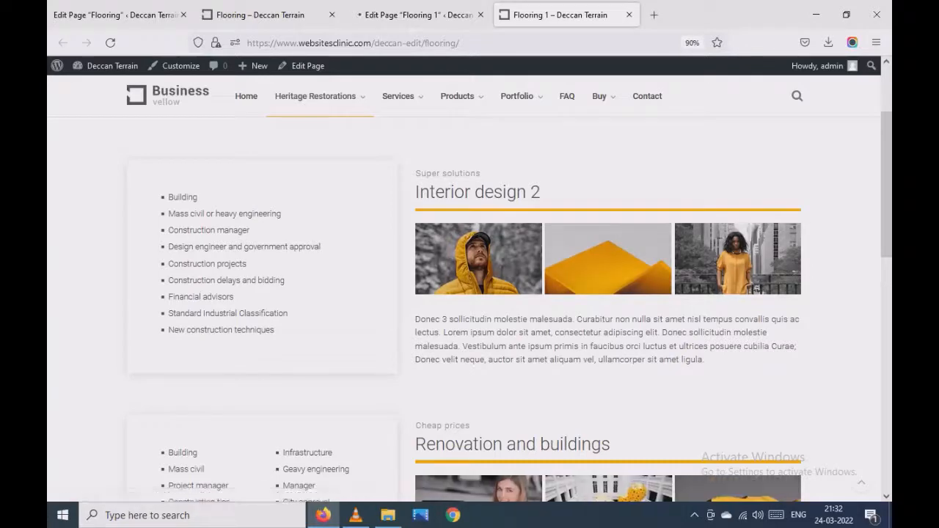
pyautogui.click(419, 15)
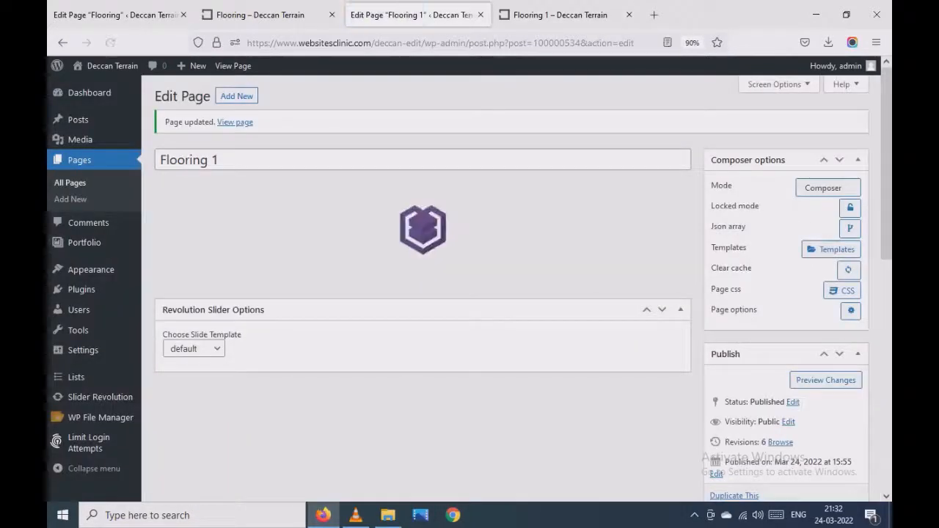
pyautogui.scroll(-2, 423, 294)
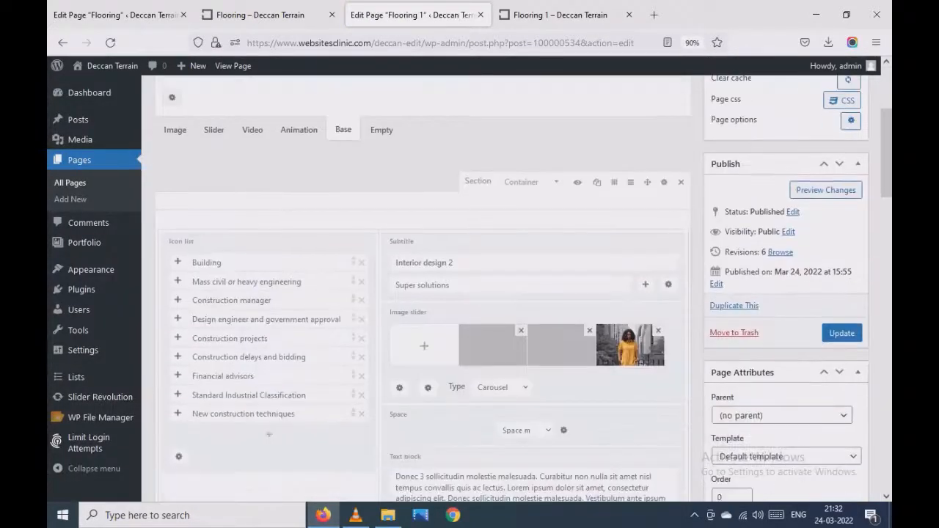
pyautogui.scroll(3, 423, 294)
pyautogui.scroll(-3, 423, 293)
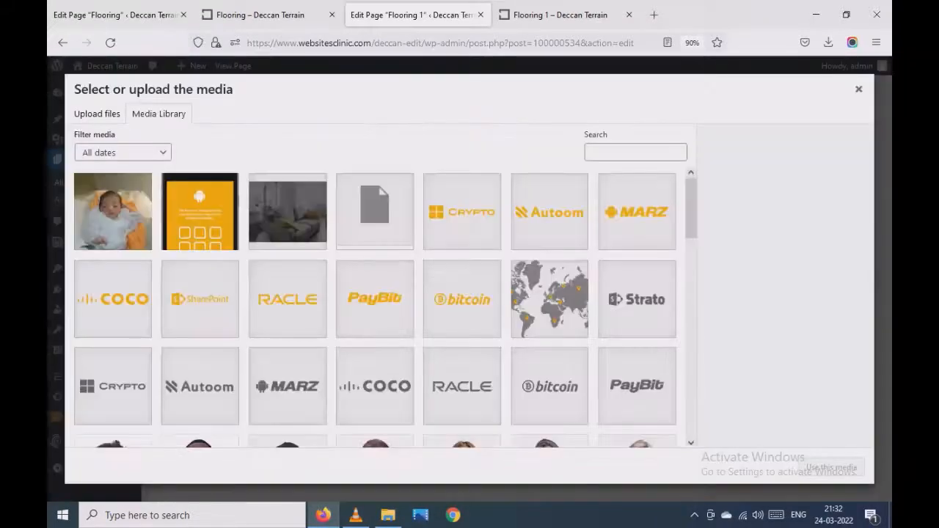
pyautogui.scroll(-6, 374, 308)
pyautogui.scroll(2, 374, 308)
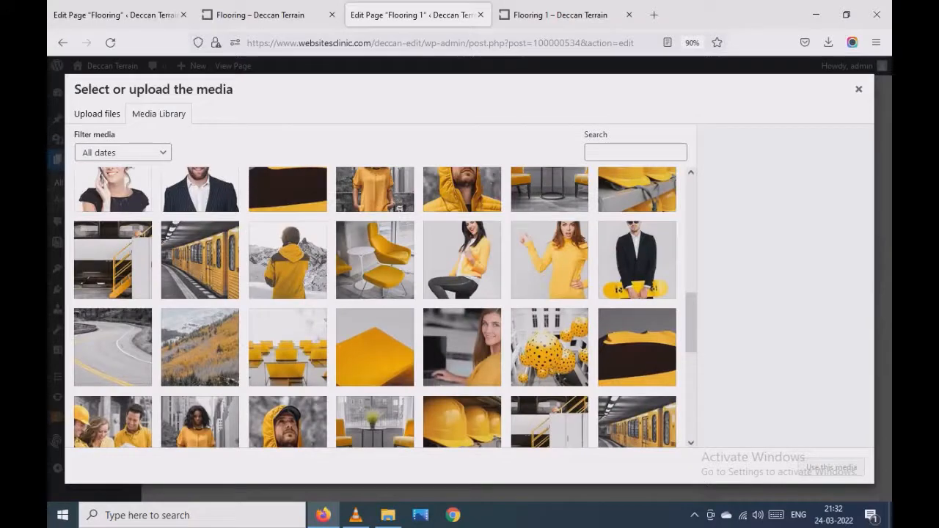
pyautogui.click(200, 422)
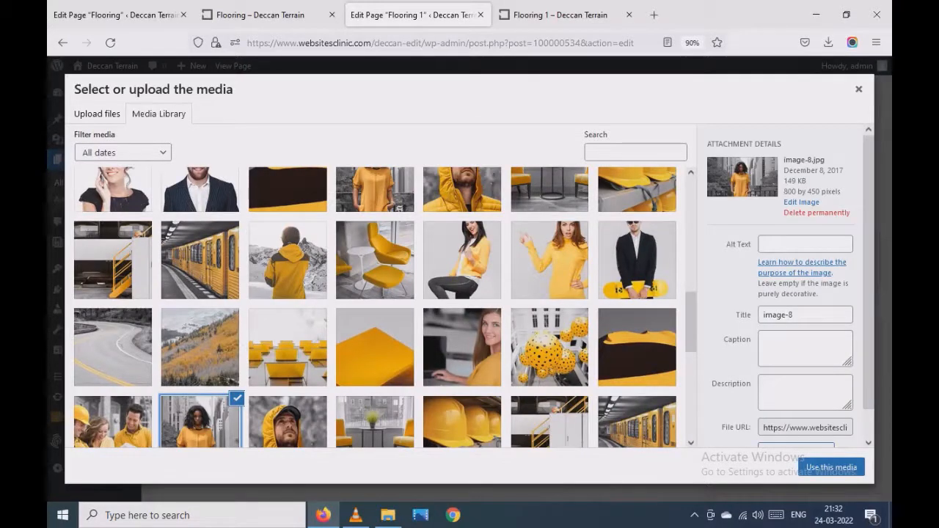
pyautogui.moveTo(784, 192); pyautogui.dragTo(805, 192)
# - Review the image sliders across the sections of the live page, and close the media library in the editor
pyautogui.click(560, 15)
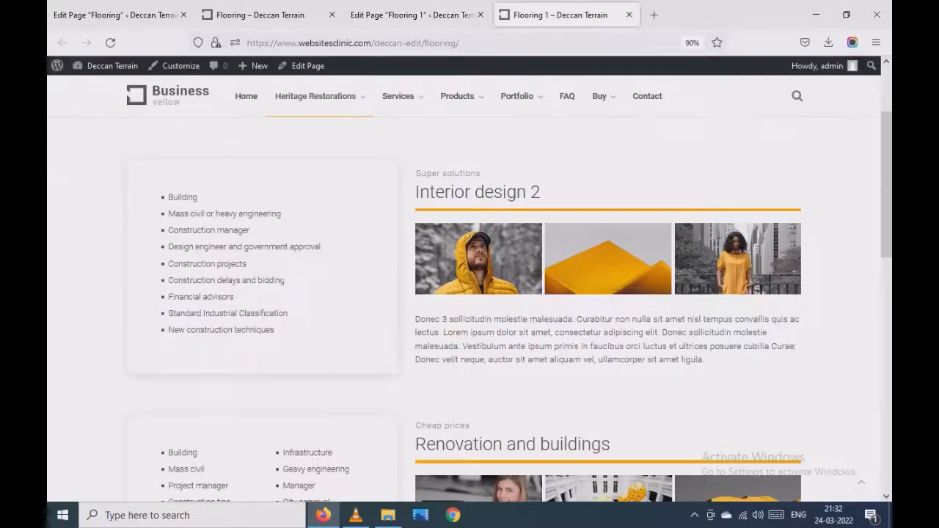
pyautogui.scroll(-3, 433, 257)
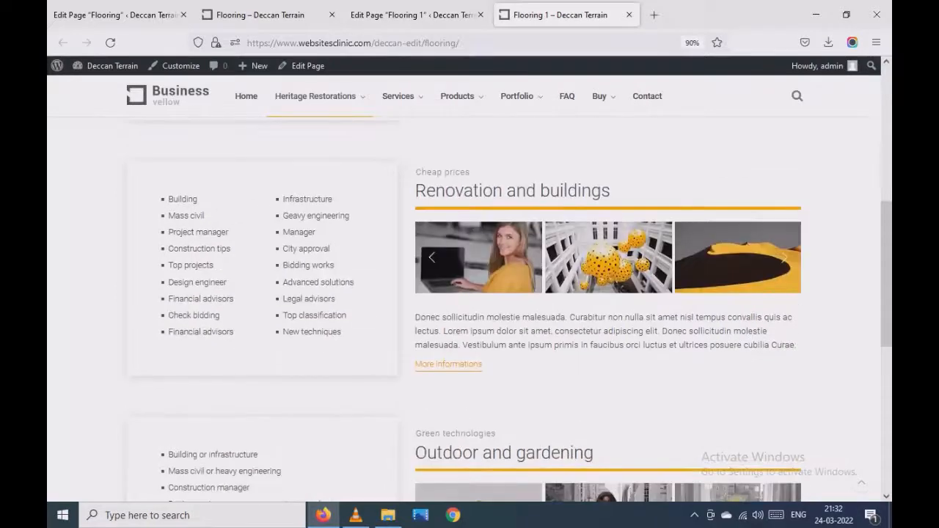
pyautogui.scroll(-3, 438, 330)
pyautogui.scroll(5, 513, 331)
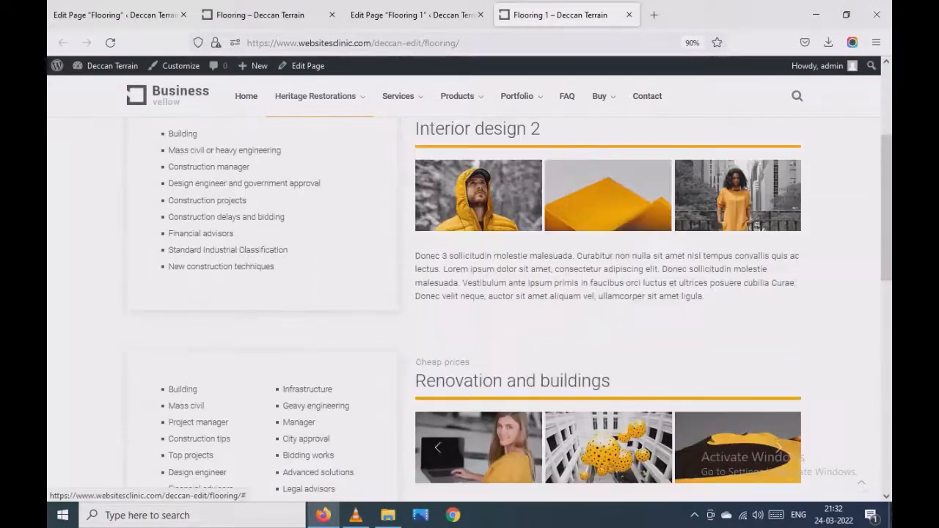
pyautogui.click(414, 15)
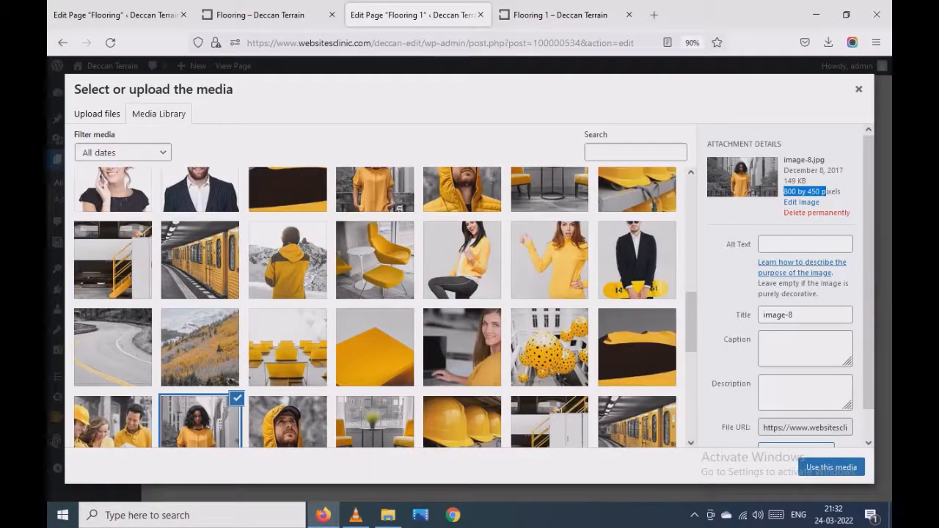
pyautogui.click(859, 89)
# - Duplicate the space row above the Outdoor and gardening section and try to move the copy
pyautogui.scroll(-5, 419, 294)
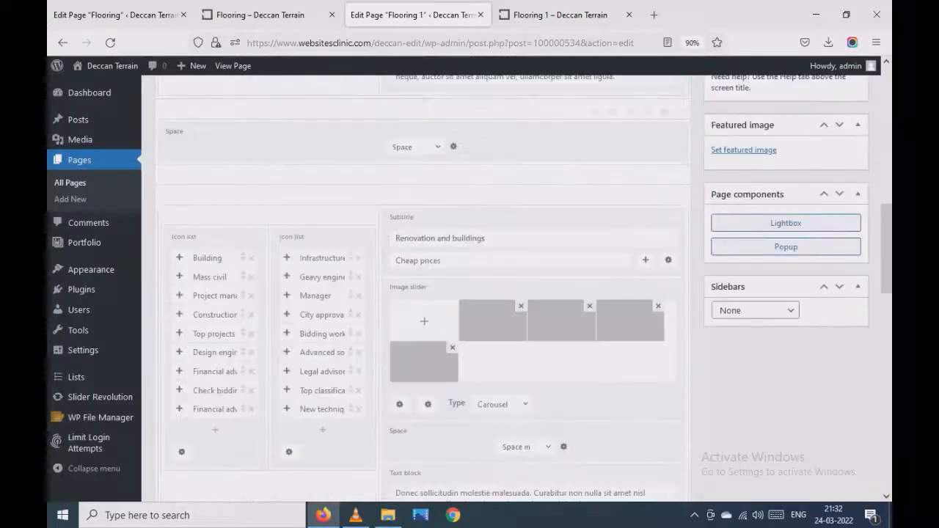
pyautogui.scroll(-8, 418, 293)
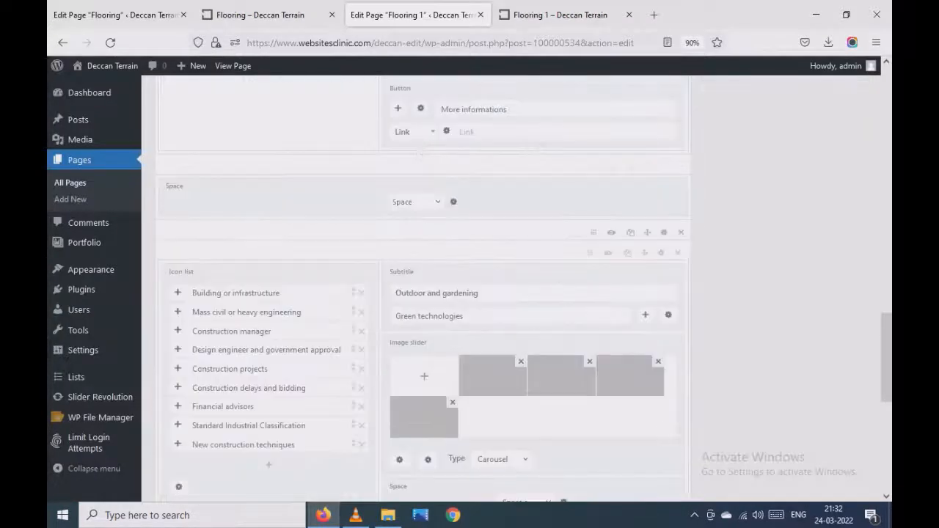
pyautogui.scroll(-5, 418, 294)
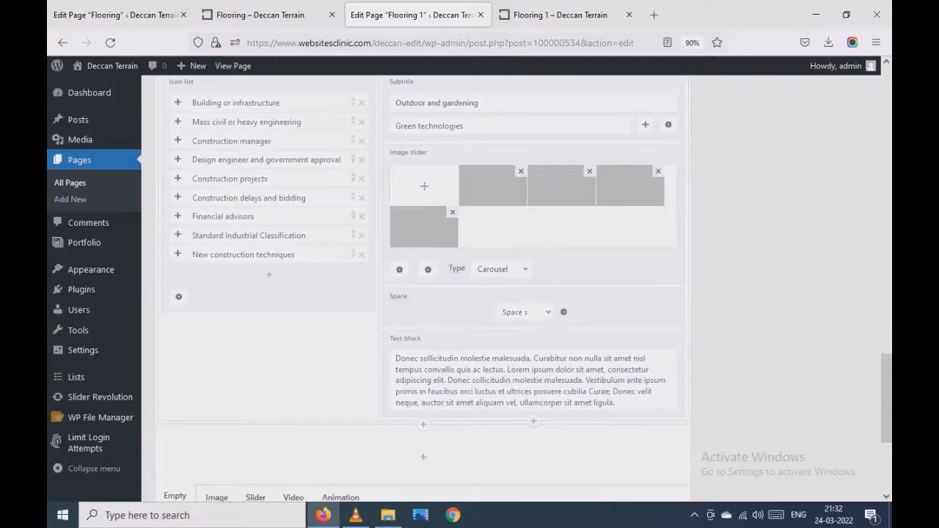
pyautogui.scroll(2, 419, 294)
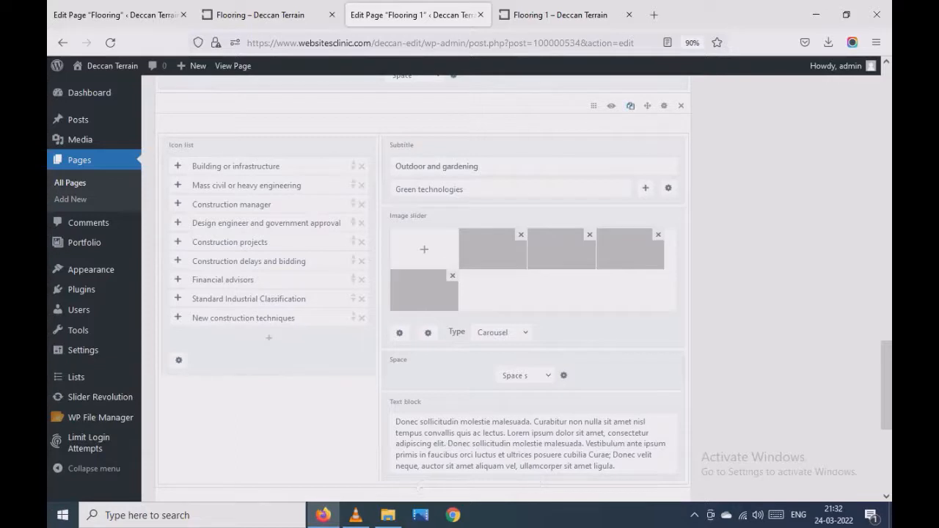
pyautogui.scroll(2, 468, 286)
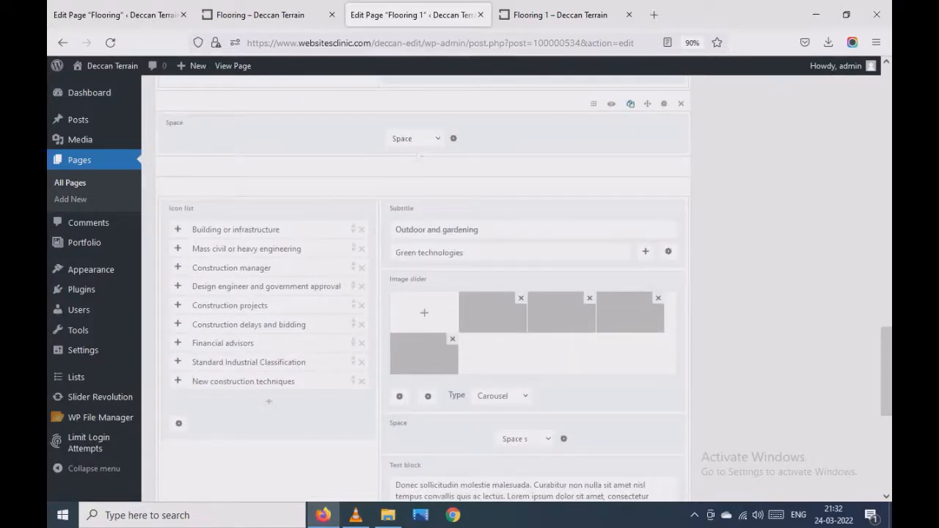
pyautogui.click(630, 104)
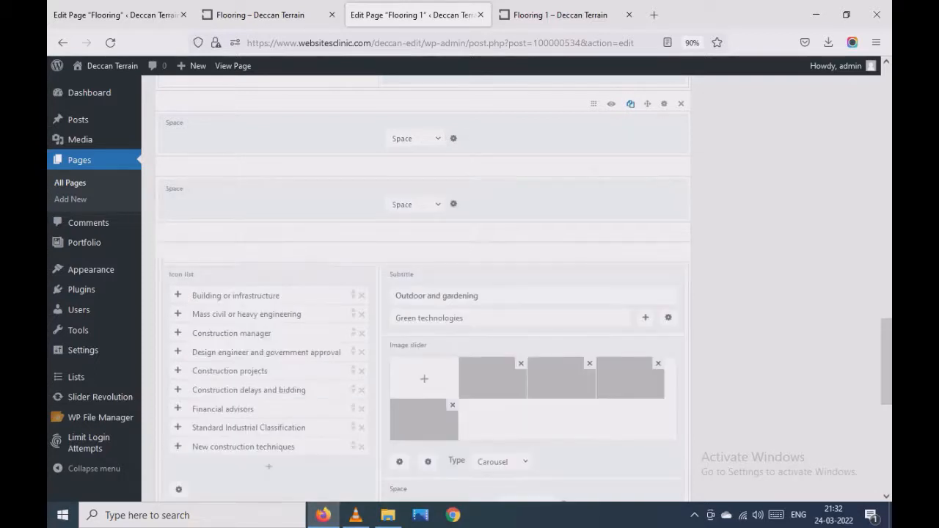
pyautogui.scroll(-2, 422, 293)
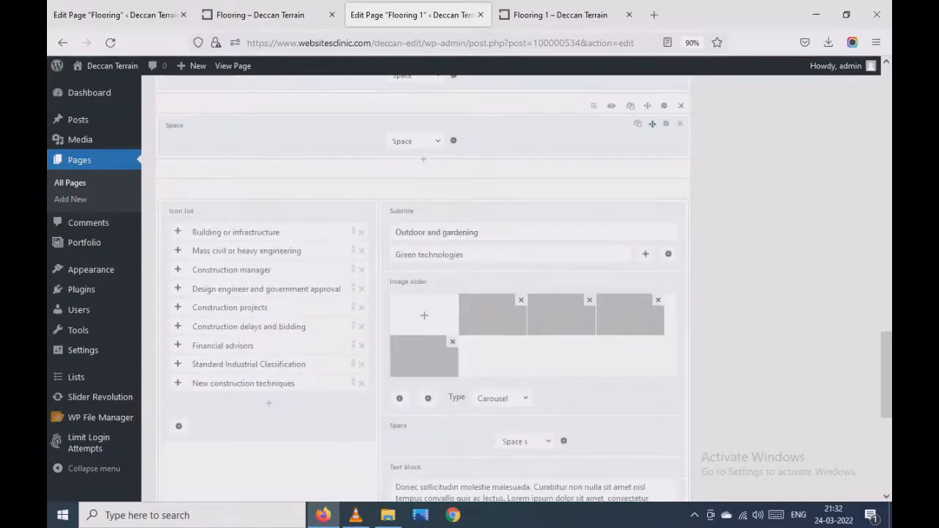
pyautogui.moveTo(647, 105)
pyautogui.mouseDown()
pyautogui.moveTo(647, 493)
pyautogui.moveTo(647, 152)
pyautogui.moveTo(658, 112)
pyautogui.mouseUp()
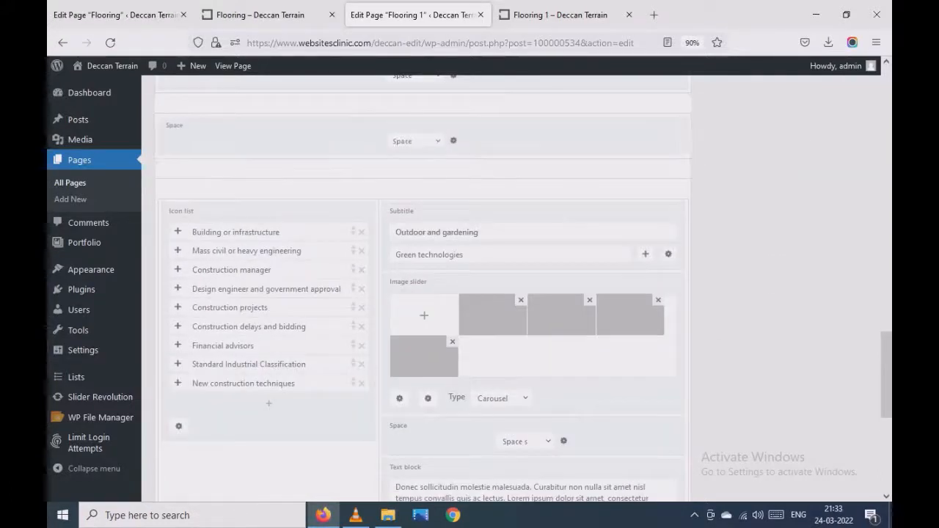
pyautogui.scroll(-4, 525, 290)
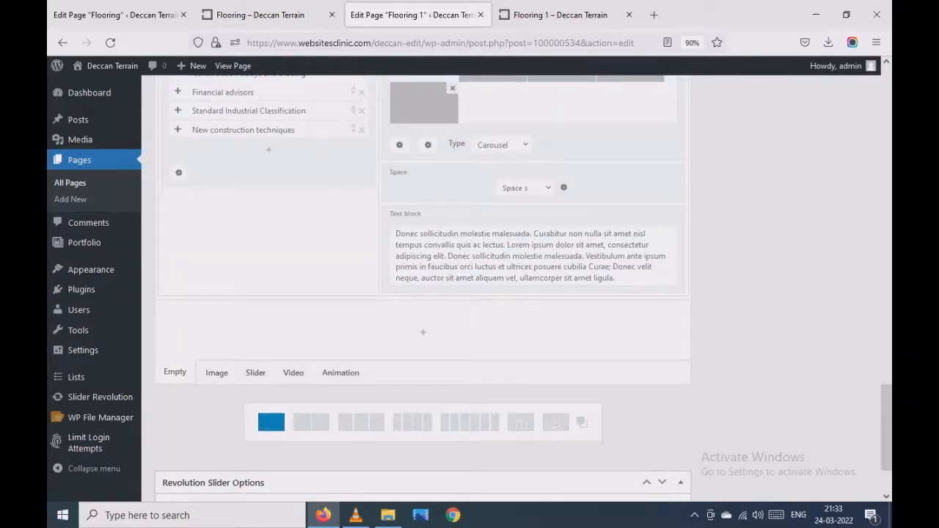
pyautogui.click(270, 422)
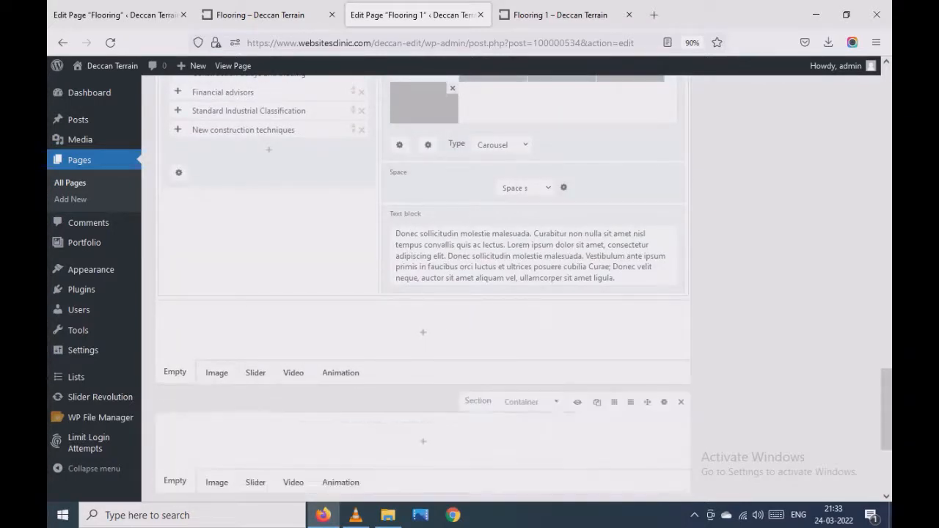
pyautogui.scroll(-2, 423, 286)
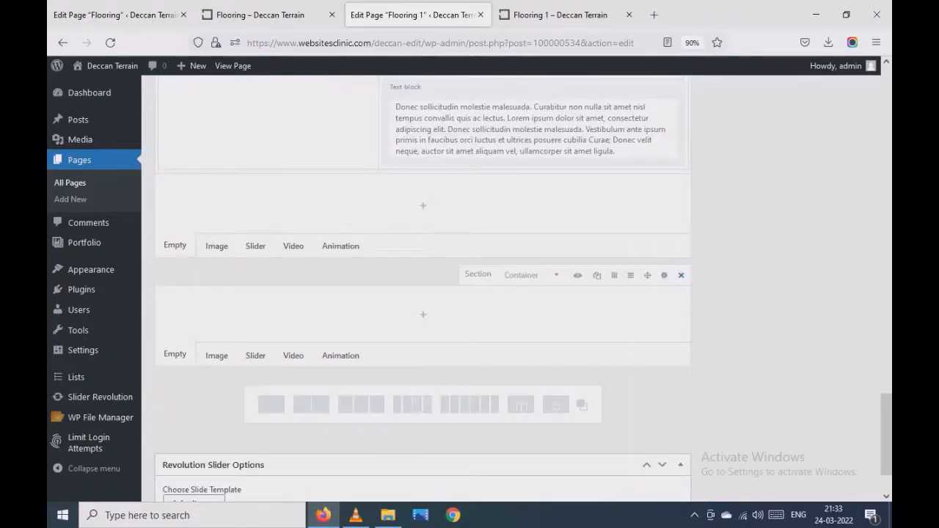
pyautogui.click(681, 276)
pyautogui.click(423, 238)
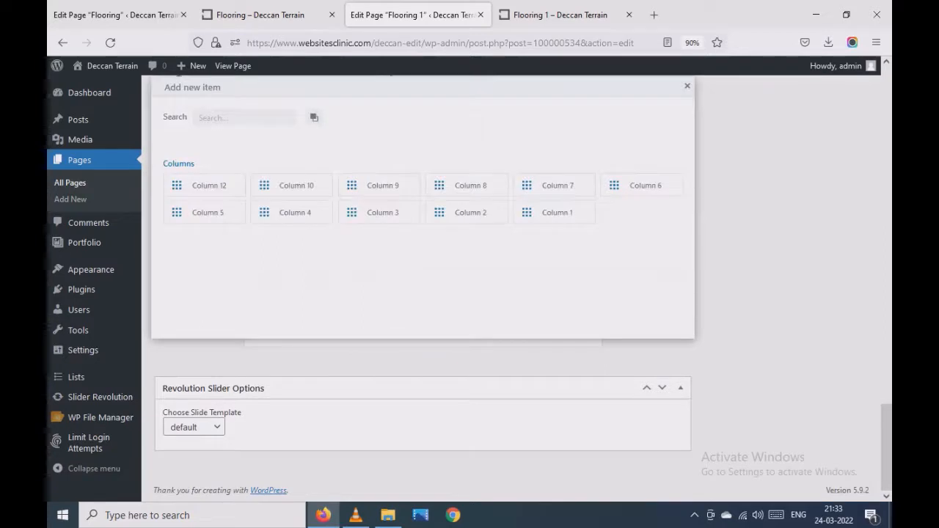
pyautogui.click(688, 86)
# - Move the duplicated space row below the Outdoor and gardening row, at the end of the section container
pyautogui.scroll(5, 423, 286)
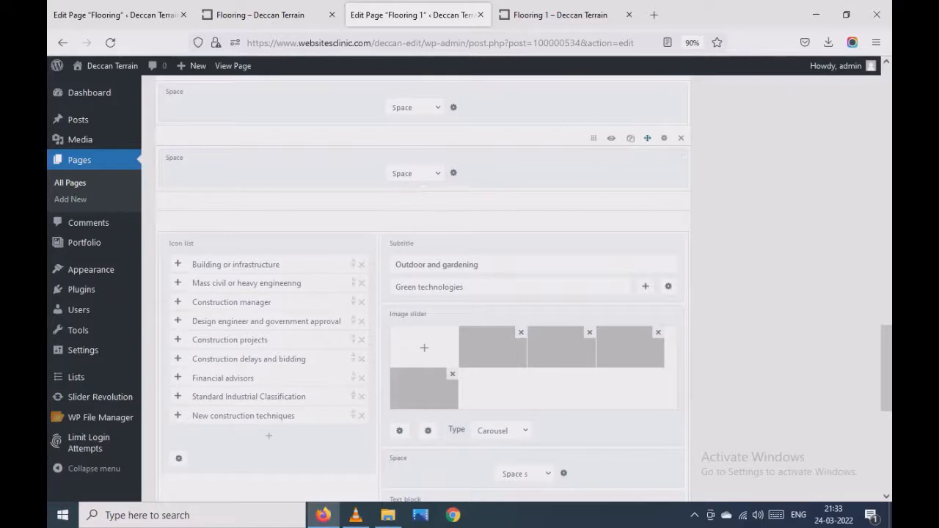
pyautogui.moveTo(647, 138); pyautogui.dragTo(683, 258)
pyautogui.scroll(-3, 683, 258)
pyautogui.scroll(-1, 683, 258)
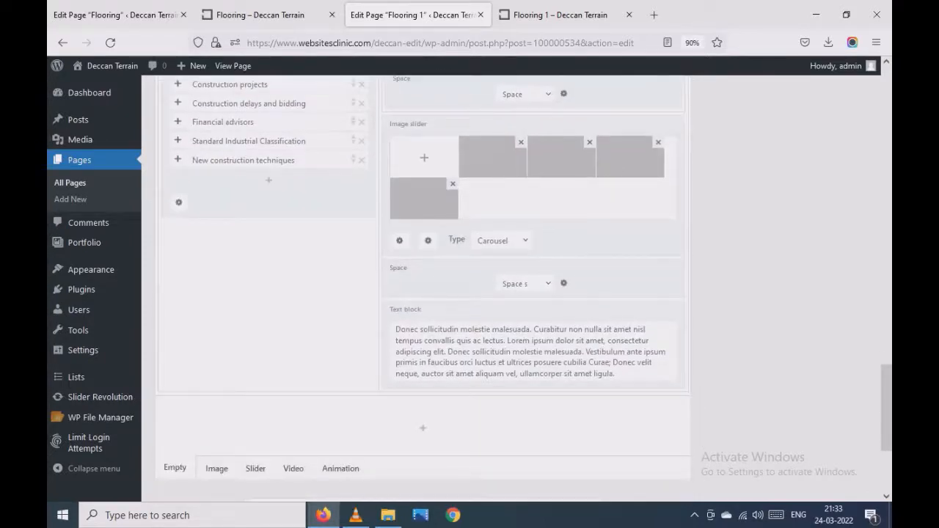
pyautogui.scroll(1, 468, 289)
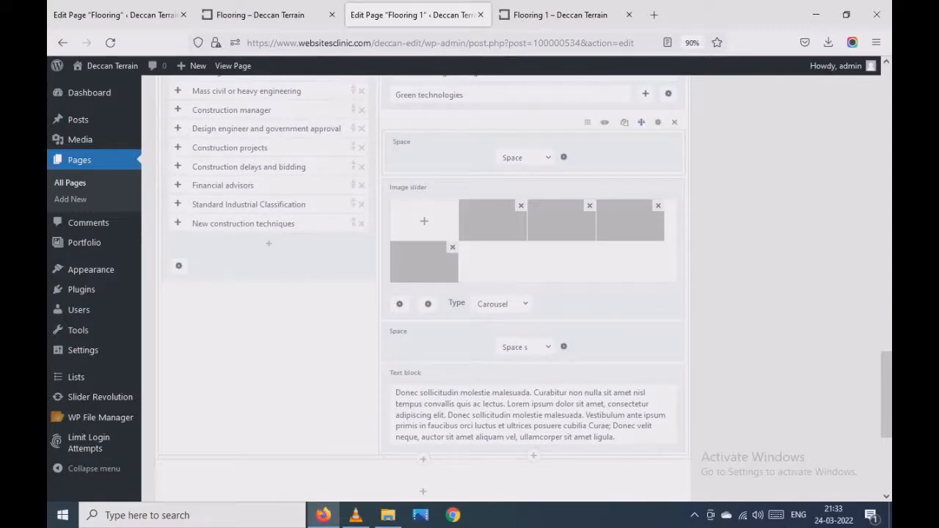
pyautogui.moveTo(641, 122); pyautogui.dragTo(468, 441)
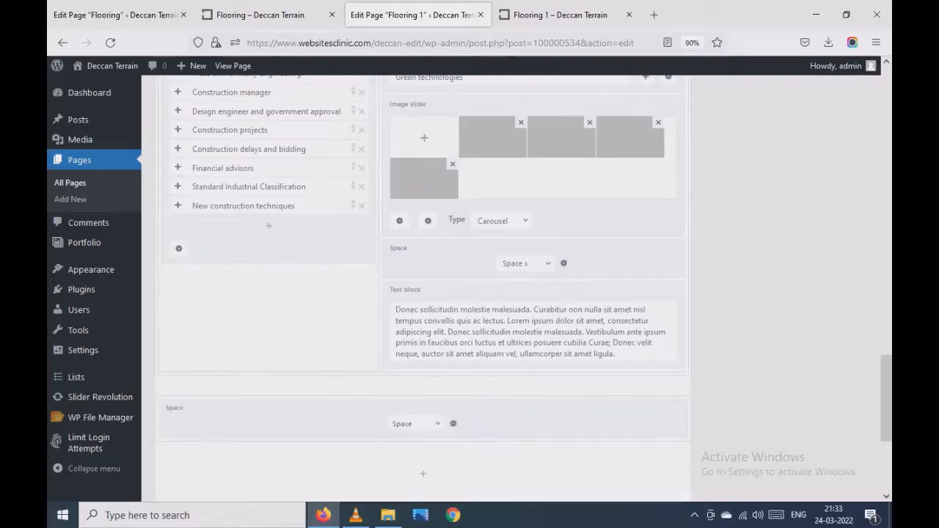
pyautogui.scroll(-2, 468, 396)
pyautogui.scroll(1, 468, 396)
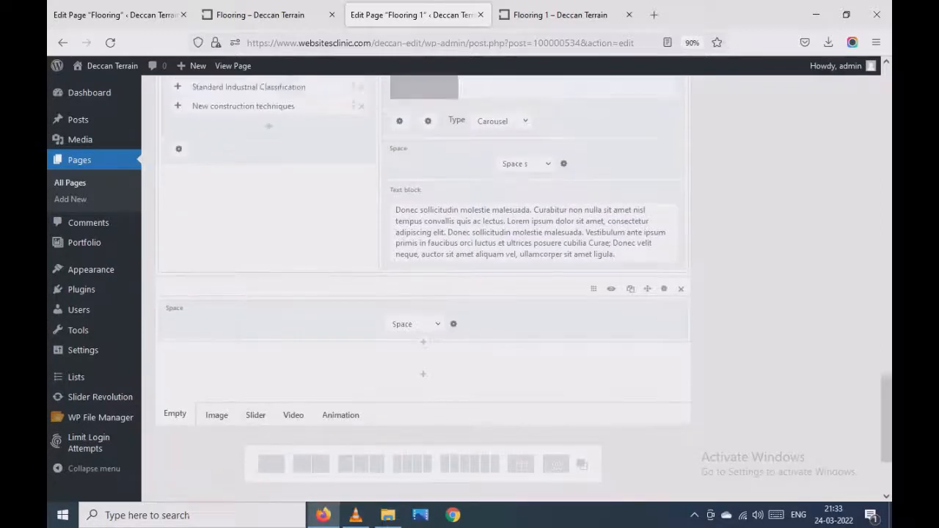
# - Duplicate the Outdoor and gardening row and move the copy below the last space row
pyautogui.scroll(3, 533, 498)
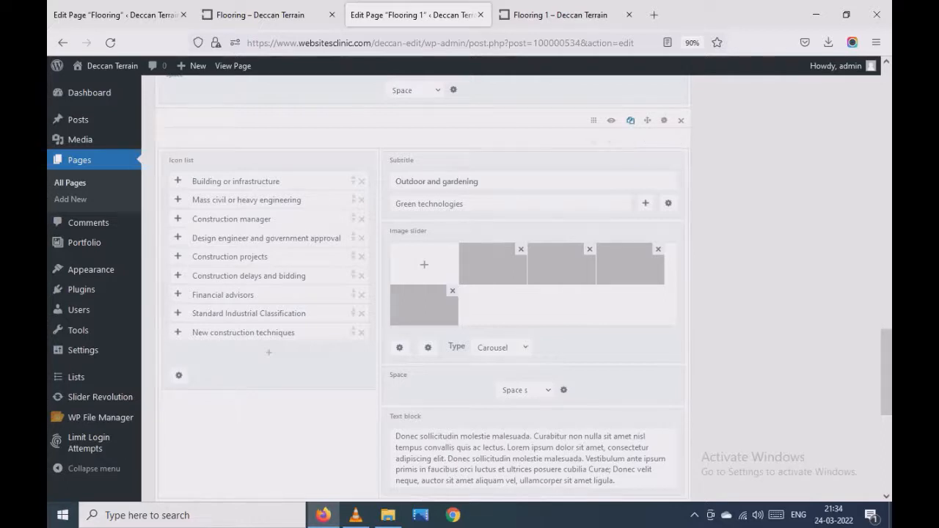
pyautogui.click(630, 120)
pyautogui.scroll(-4, 423, 288)
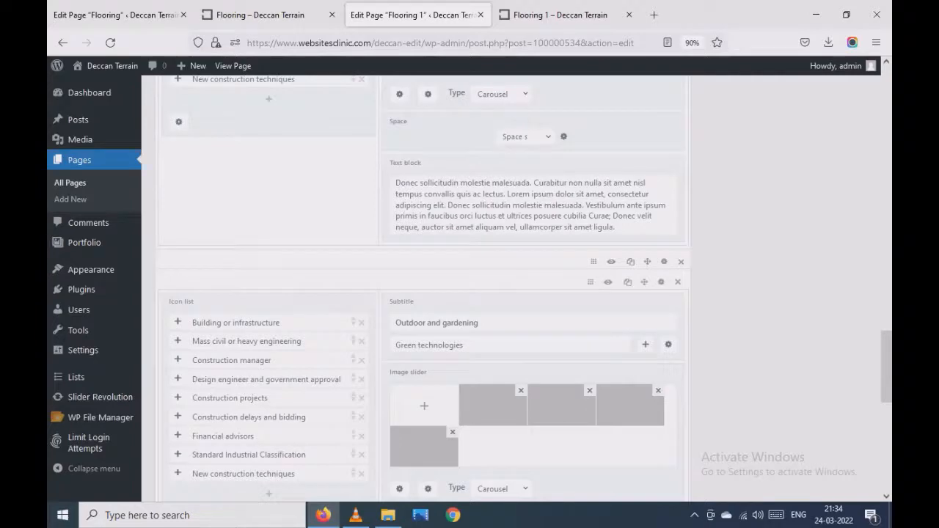
pyautogui.scroll(-5, 423, 289)
pyautogui.scroll(3, 424, 288)
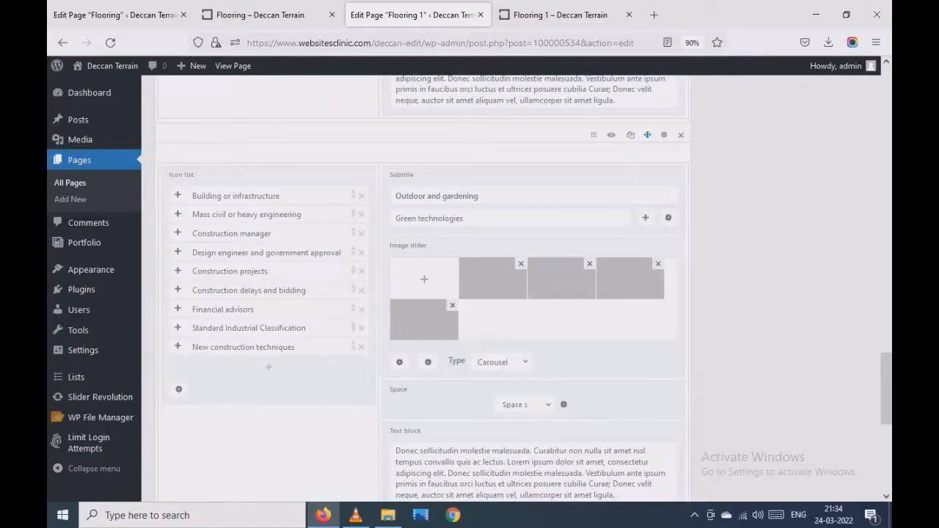
pyautogui.moveTo(648, 135); pyautogui.dragTo(650, 234)
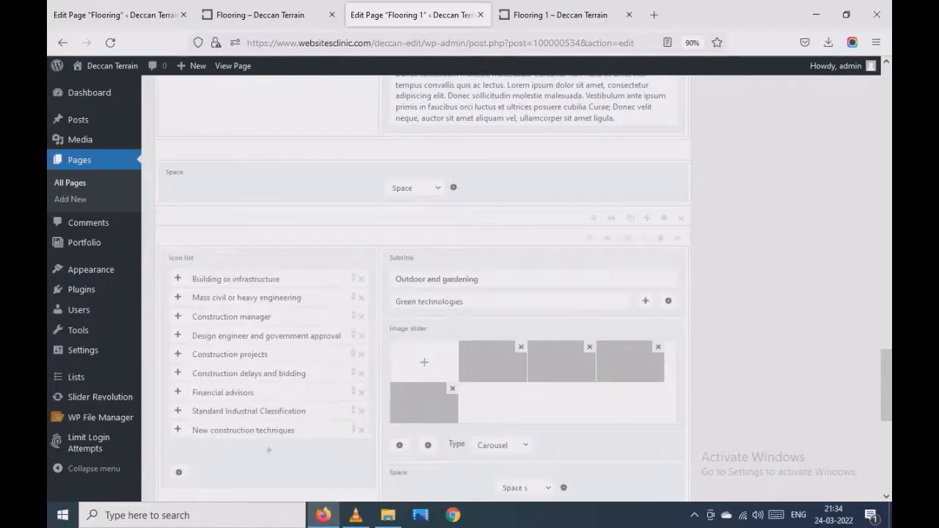
# - Change the duplicated Outdoor and gardening row's subtitle to Parking and update the page
pyautogui.tripleClick(412, 279)
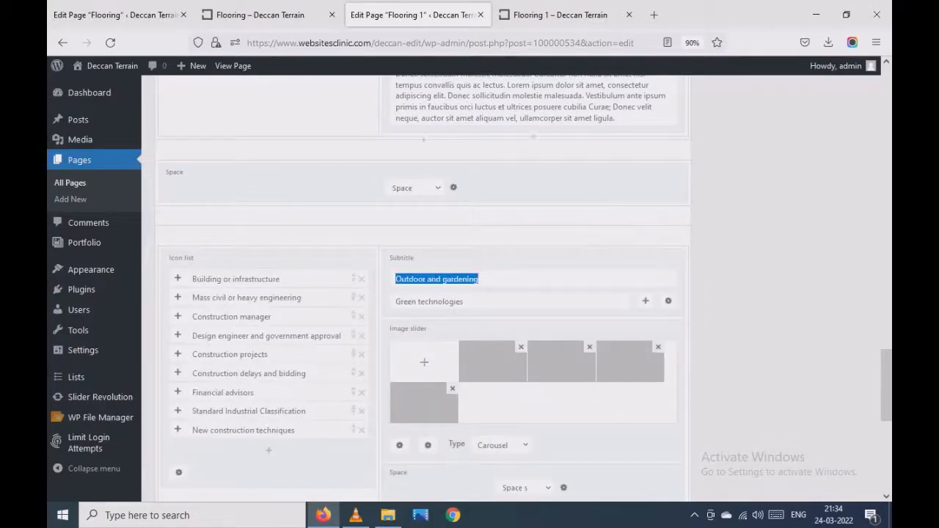
pyautogui.hotkey('ctrl', 'Tab')
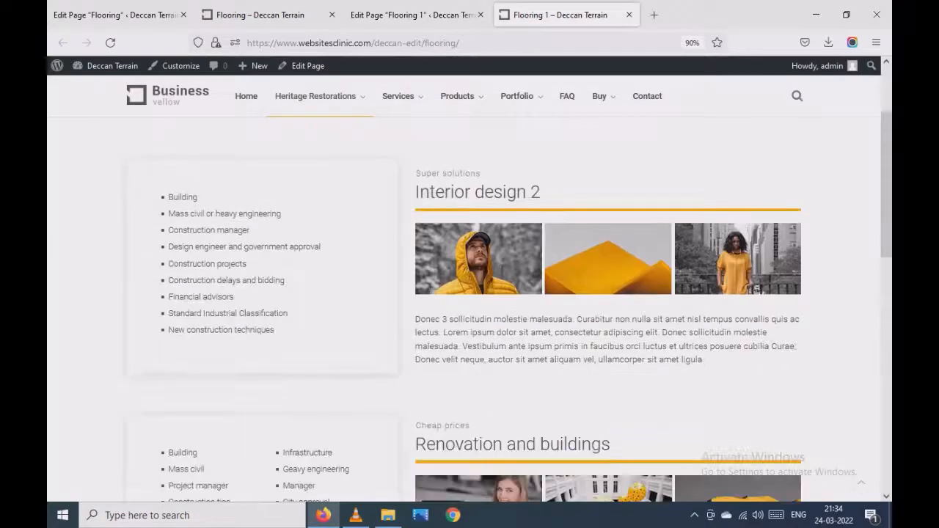
pyautogui.moveTo(545, 192); pyautogui.dragTo(475, 192)
pyautogui.scroll(-5, 469, 279)
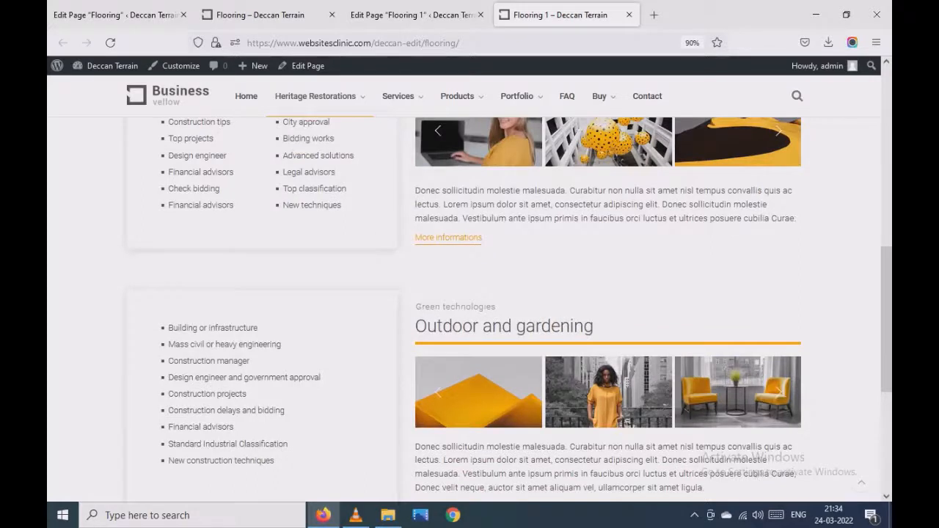
pyautogui.hotkey('ctrl', 'shift', 'Tab')
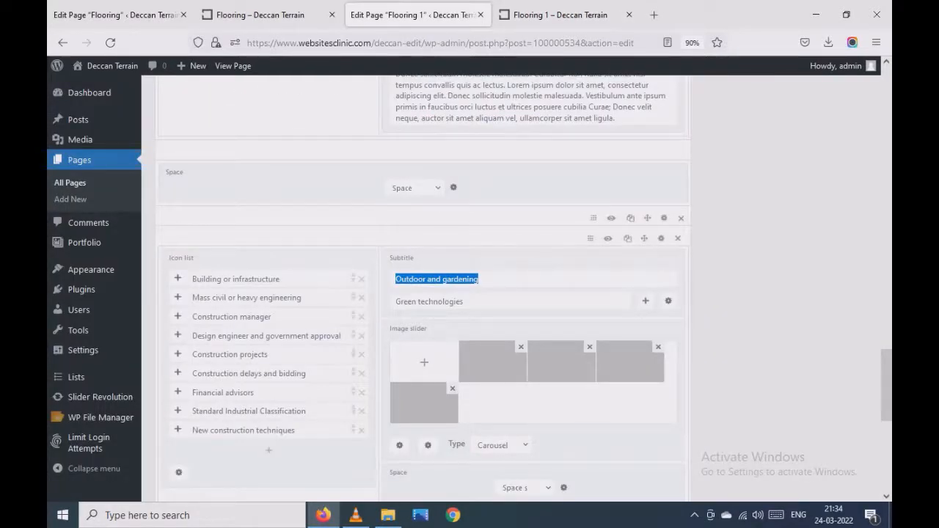
pyautogui.write('Parking')
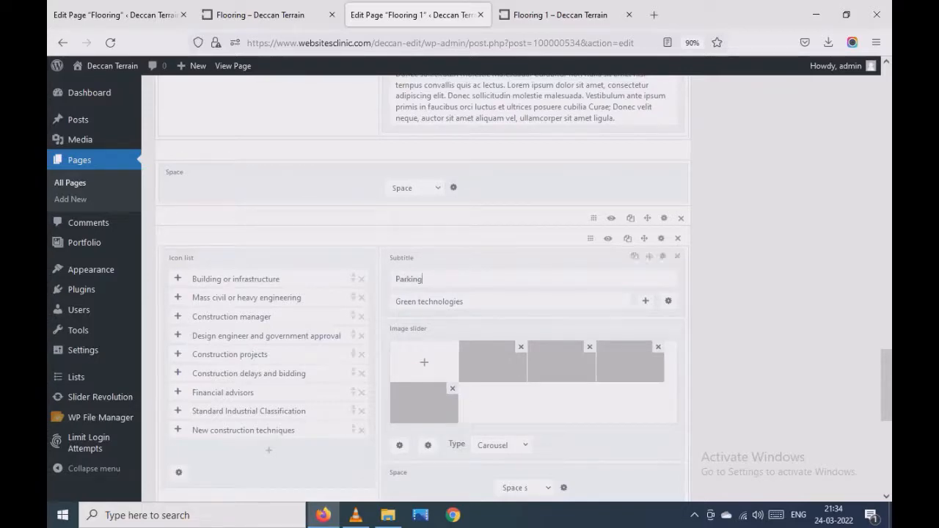
pyautogui.scroll(3, 454, 280)
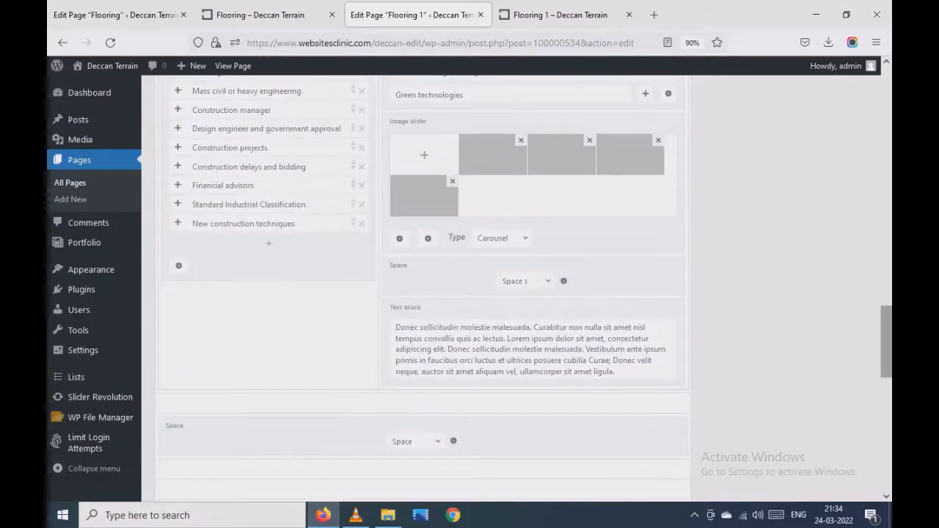
pyautogui.moveTo(886, 342); pyautogui.dragTo(887, 140)
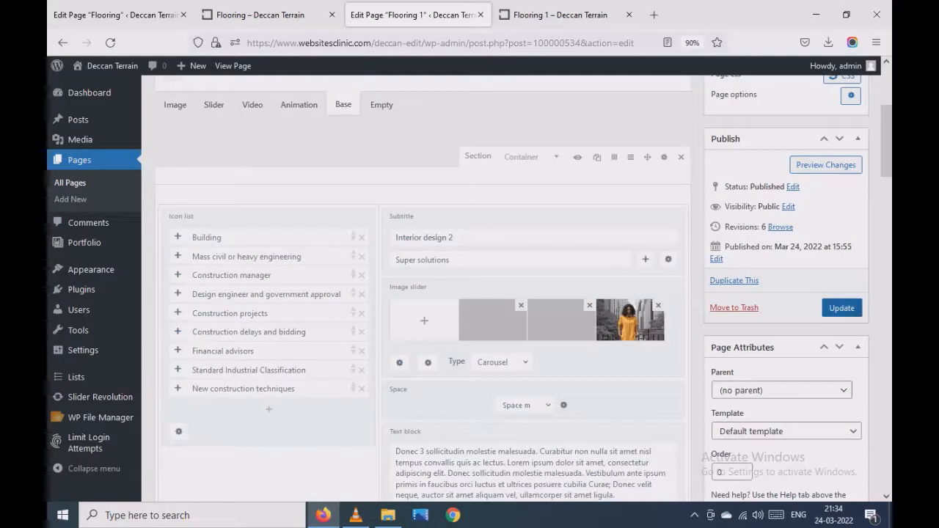
pyautogui.click(841, 308)
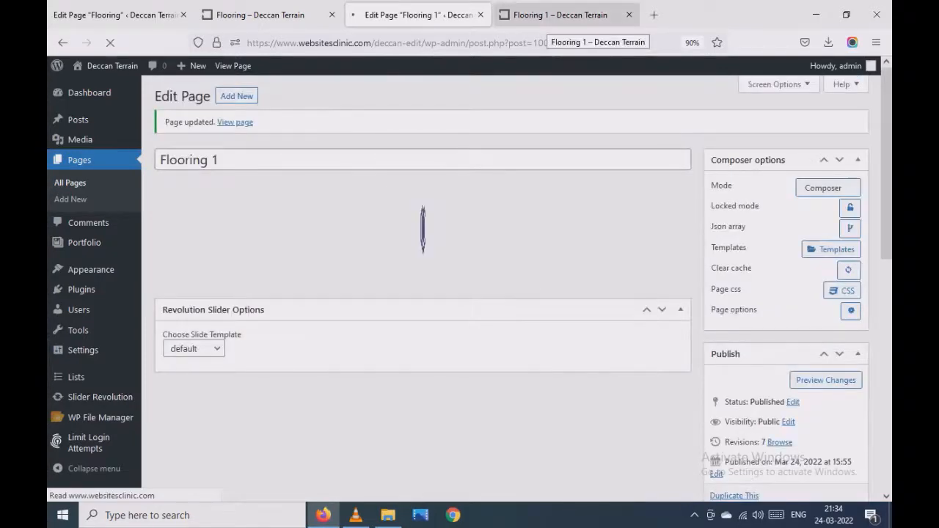
# - Reload the live Flooring 1 page and check the Parking section below Outdoor and gardening
pyautogui.click(557, 16)
pyautogui.scroll(-10, 470, 293)
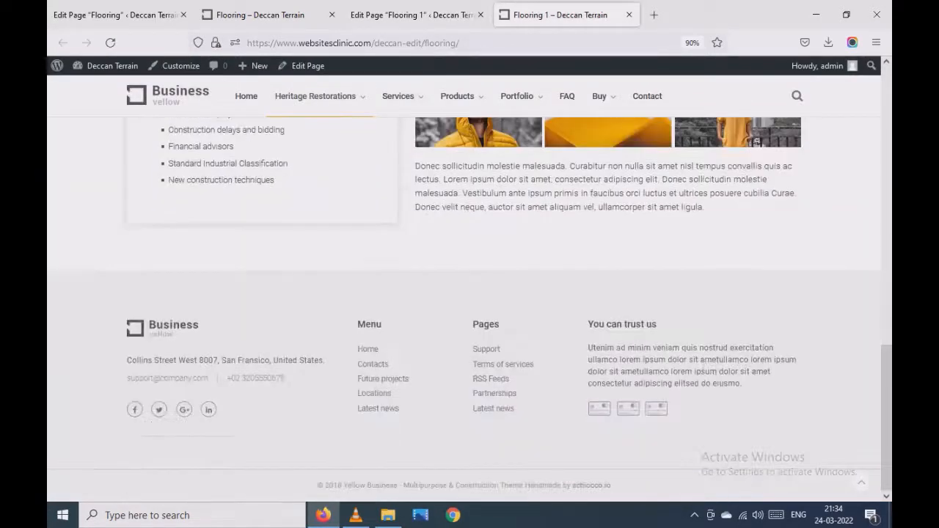
pyautogui.click(110, 42)
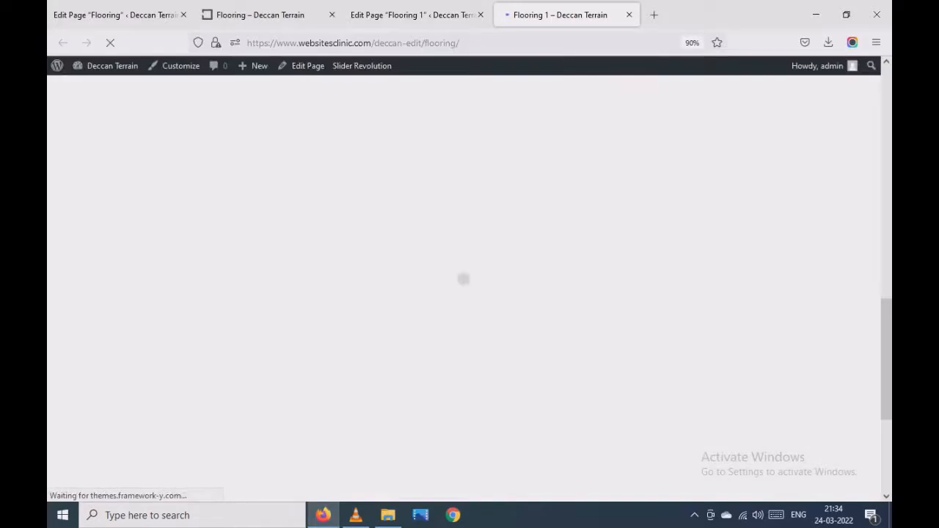
pyautogui.scroll(4, 469, 293)
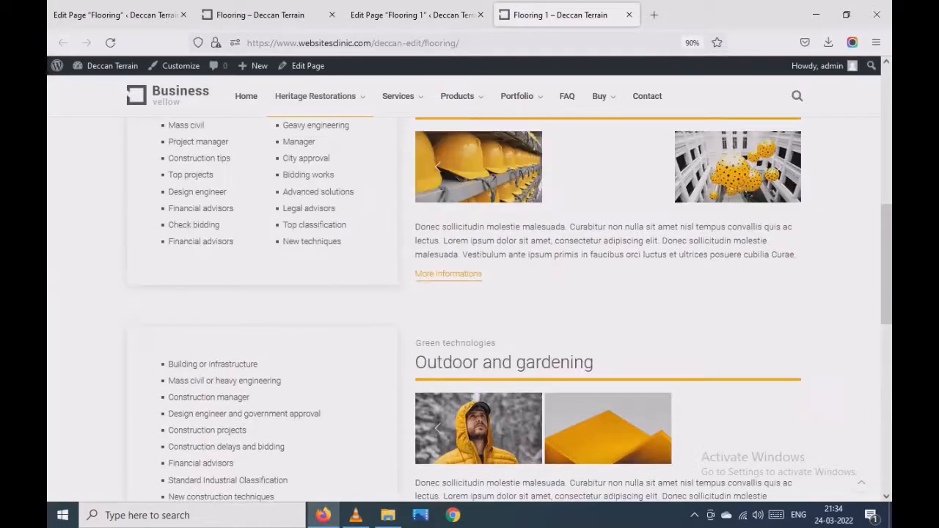
pyautogui.scroll(-6, 469, 294)
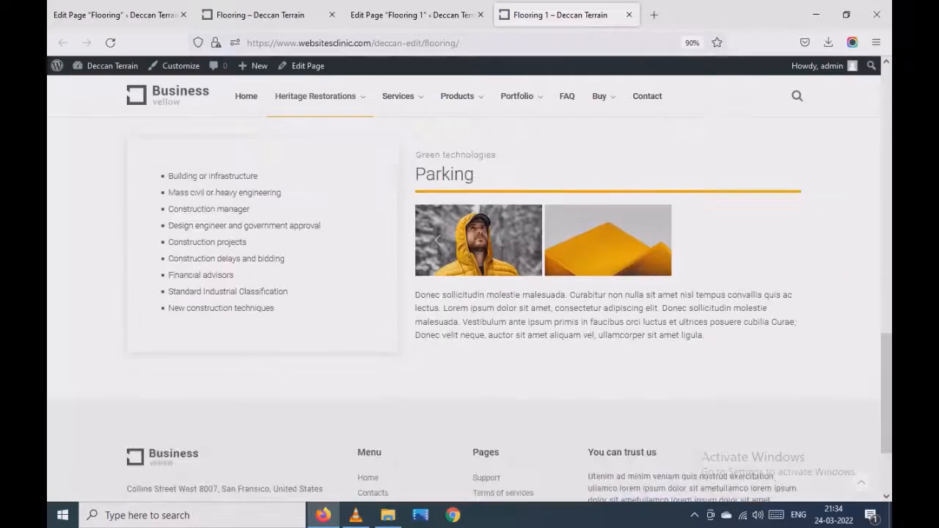
pyautogui.scroll(3, 479, 241)
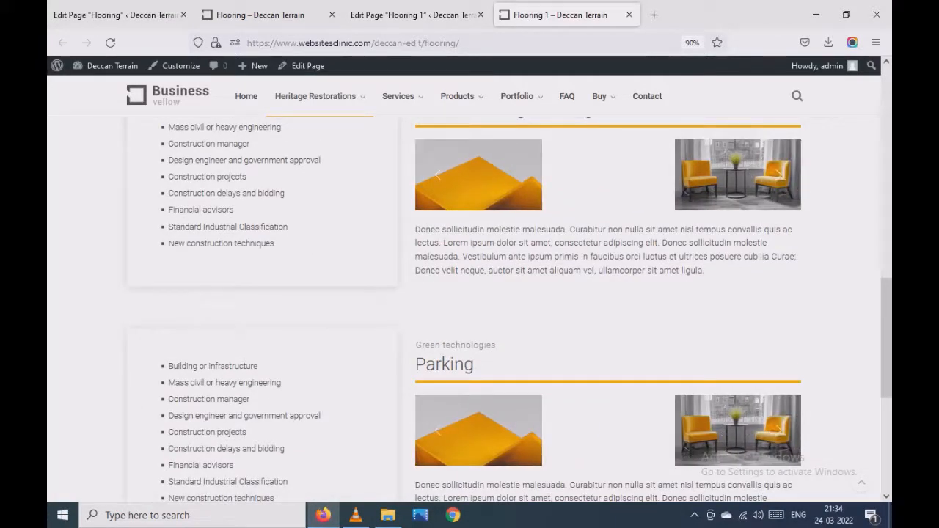
pyautogui.scroll(-3, 469, 293)
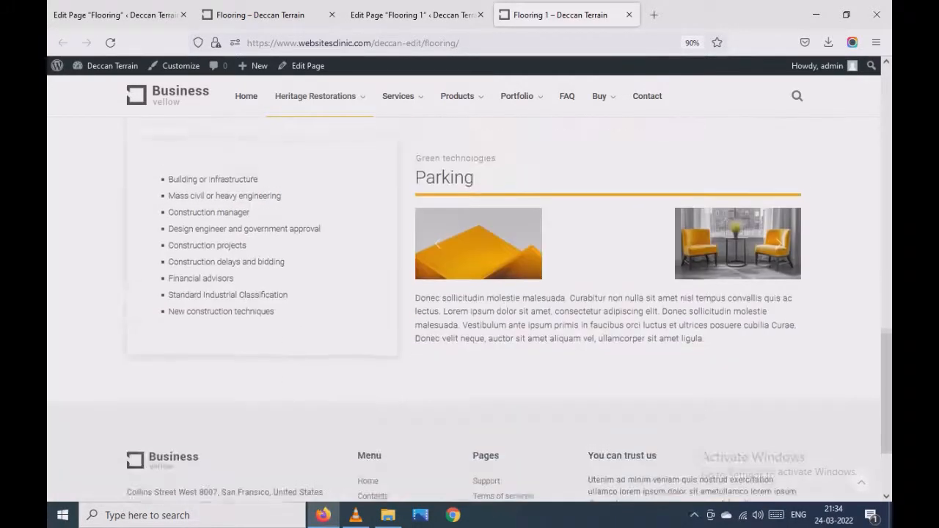
pyautogui.scroll(2, 470, 294)
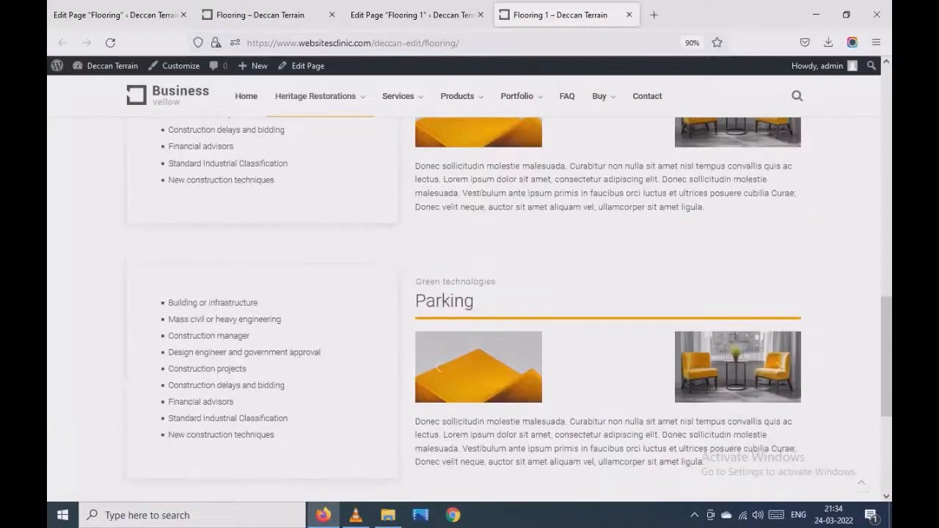
# - Delete the Parking row and the space row below Outdoor and gardening in the editor, and update the page
pyautogui.click(412, 15)
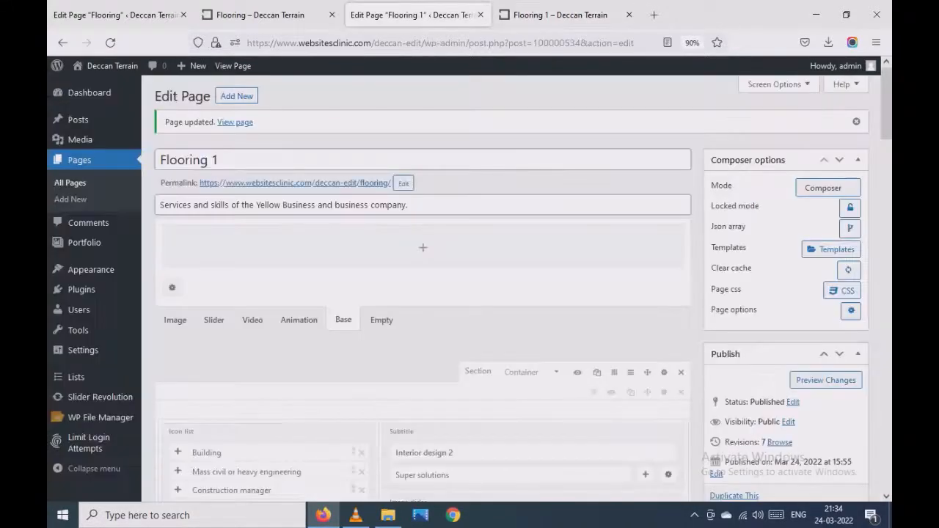
pyautogui.scroll(-20, 469, 294)
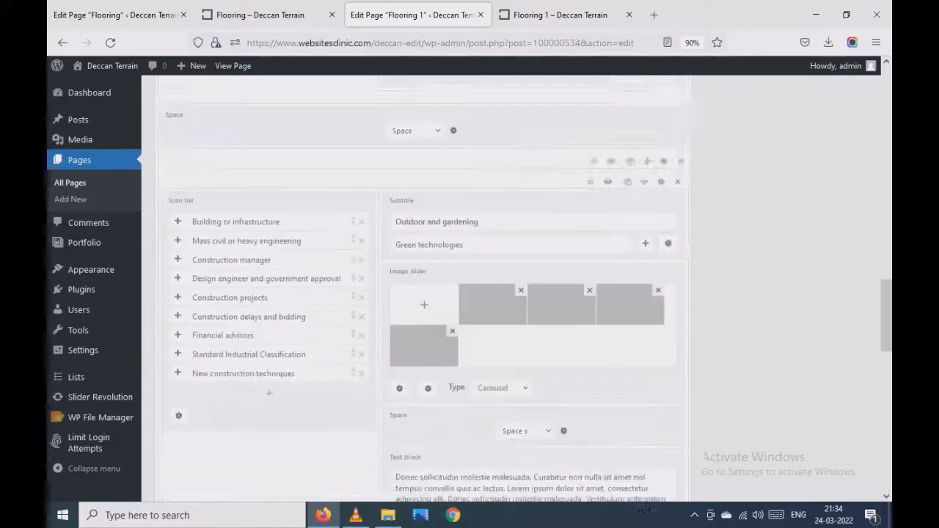
pyautogui.scroll(3, 470, 293)
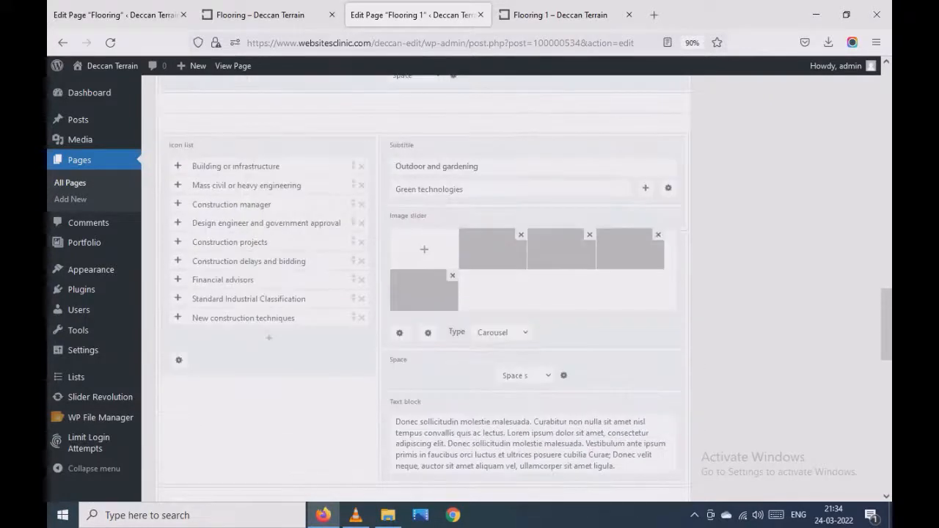
pyautogui.scroll(-6, 469, 293)
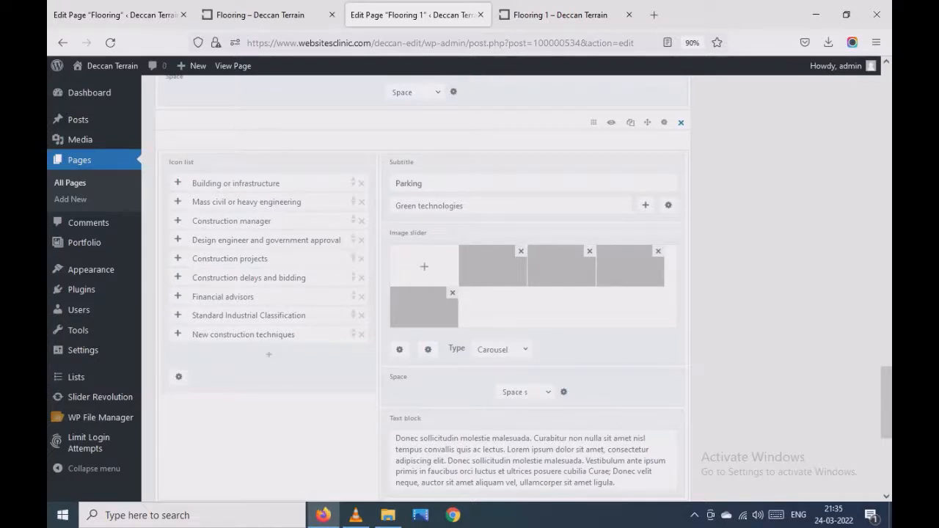
pyautogui.scroll(-5, 423, 293)
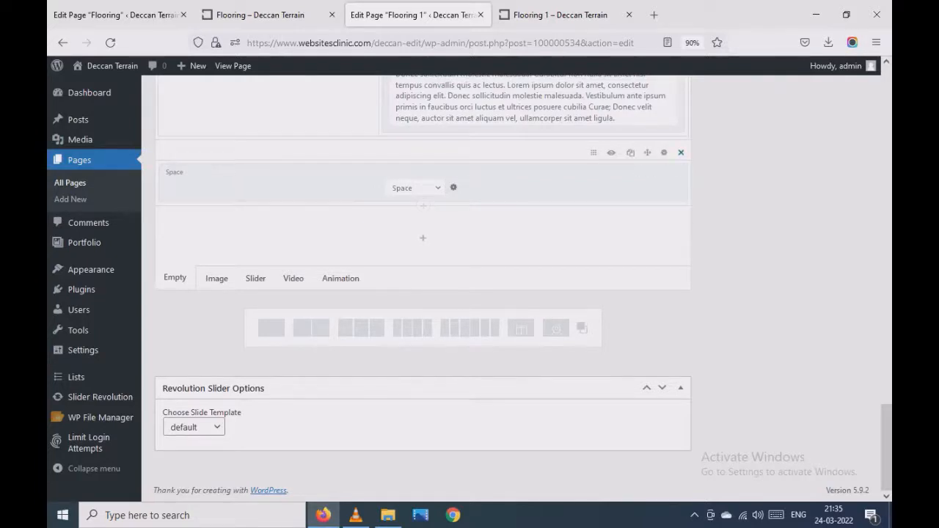
pyautogui.scroll(4, 423, 293)
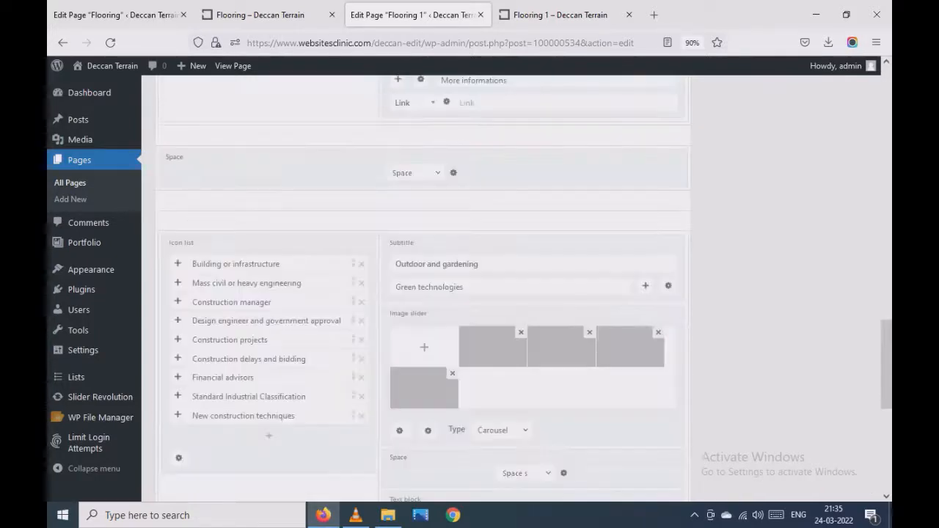
pyautogui.scroll(4, 423, 294)
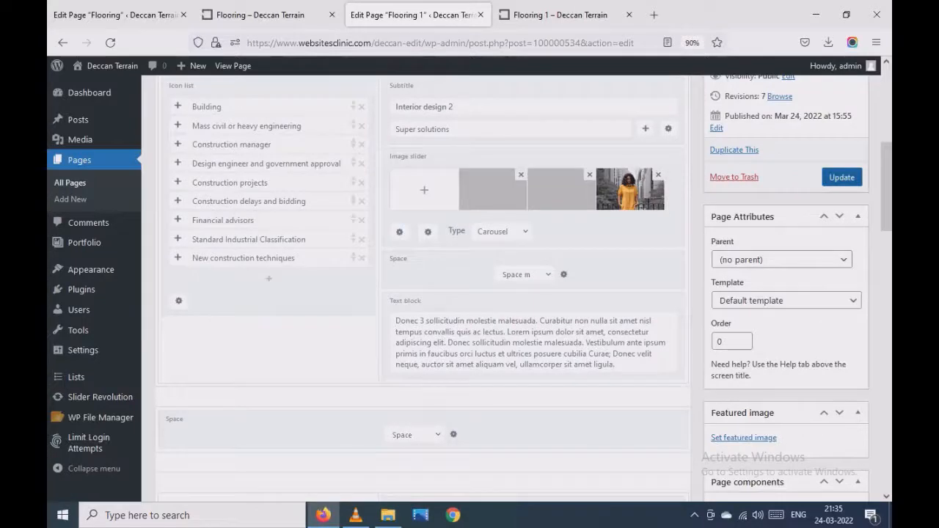
pyautogui.click(841, 176)
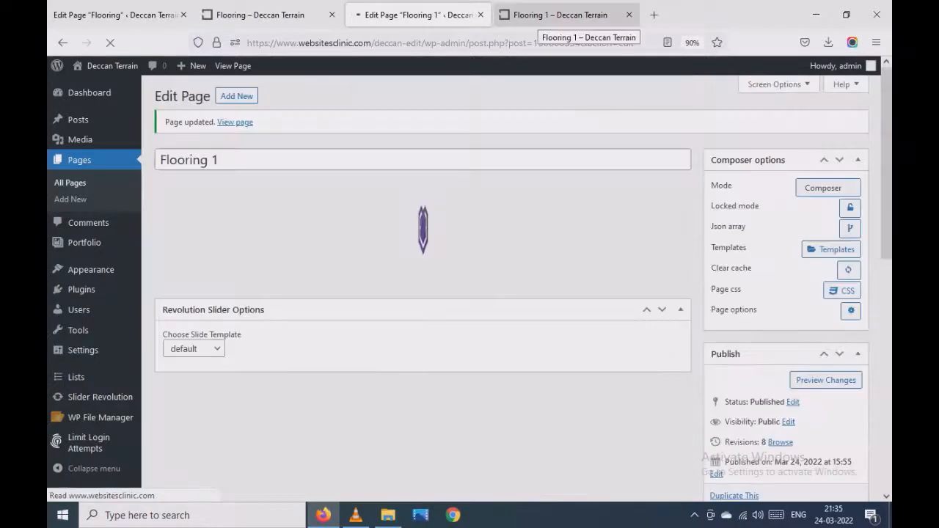
# - Reload the live page and check which sections follow Outdoor and gardening
pyautogui.click(561, 16)
pyautogui.scroll(-4, 469, 293)
pyautogui.scroll(3, 470, 293)
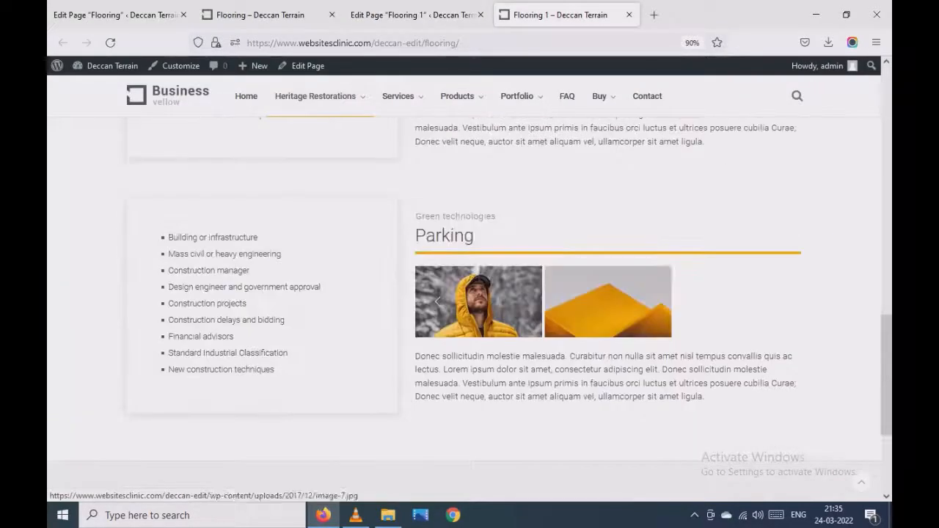
pyautogui.click(110, 42)
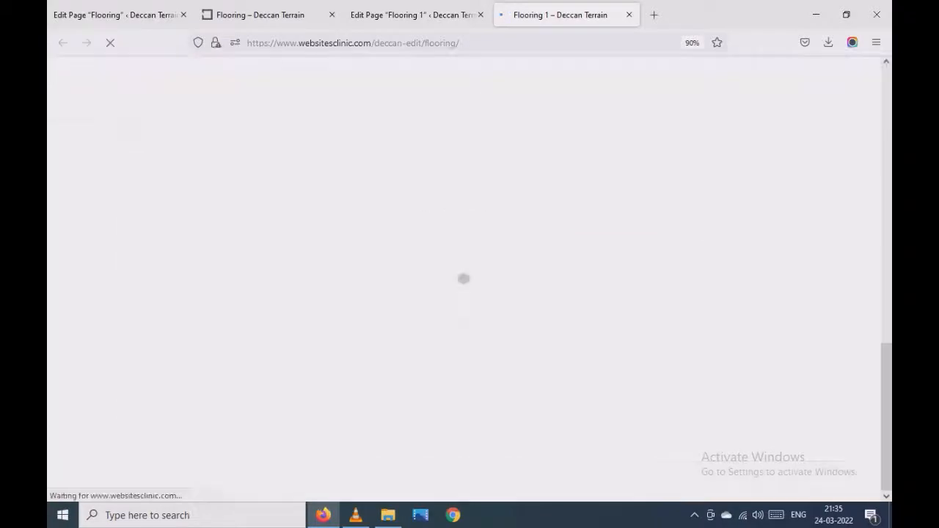
pyautogui.scroll(7, 438, 355)
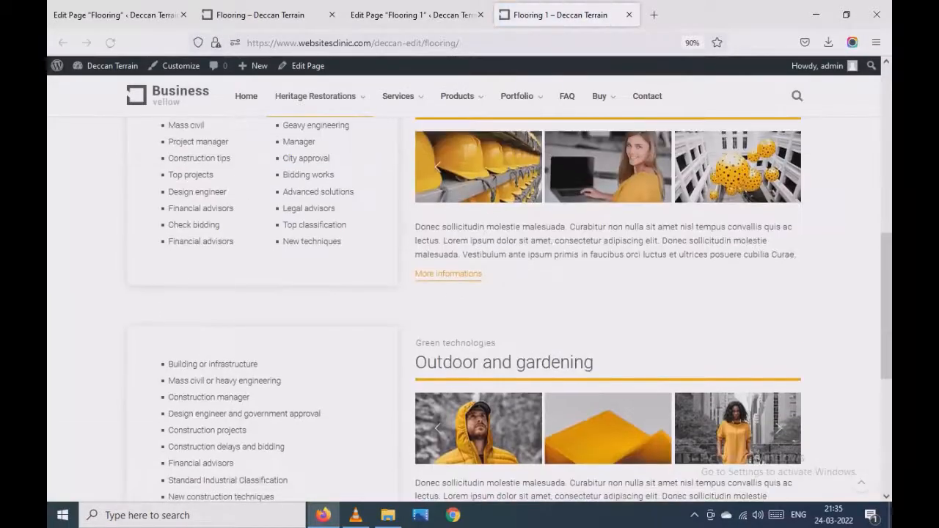
pyautogui.scroll(3, 438, 355)
# - Compare the Interior design 2 and Renovation and buildings rows in the editor with their sections on the live page
pyautogui.click(410, 15)
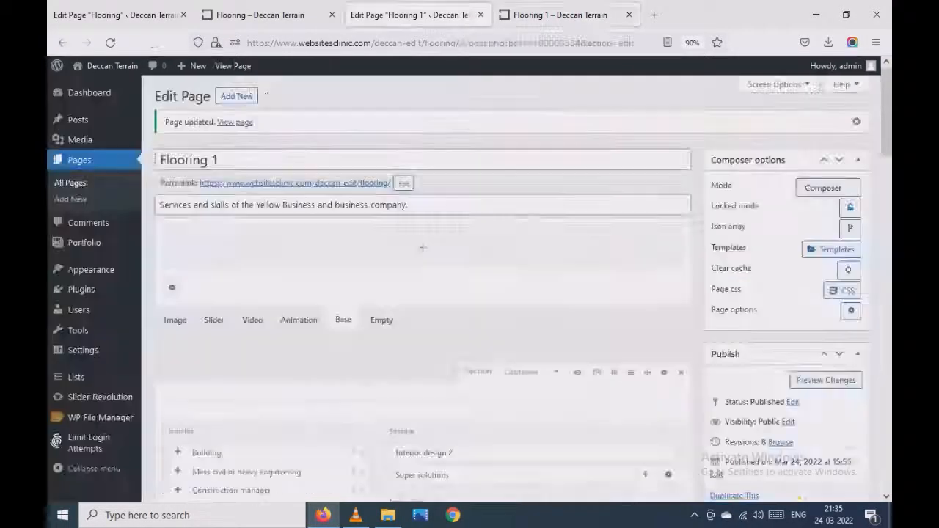
pyautogui.scroll(-10, 422, 289)
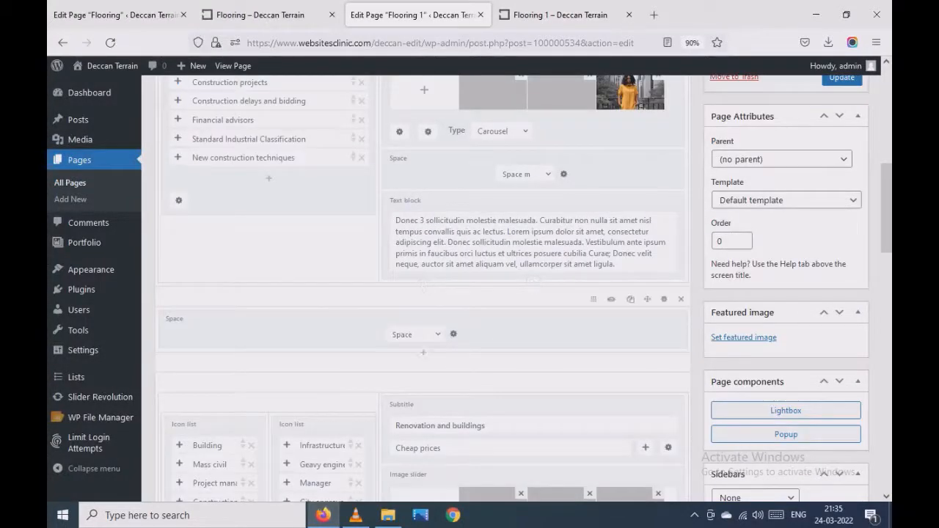
pyautogui.scroll(-3, 422, 308)
pyautogui.scroll(-7, 422, 289)
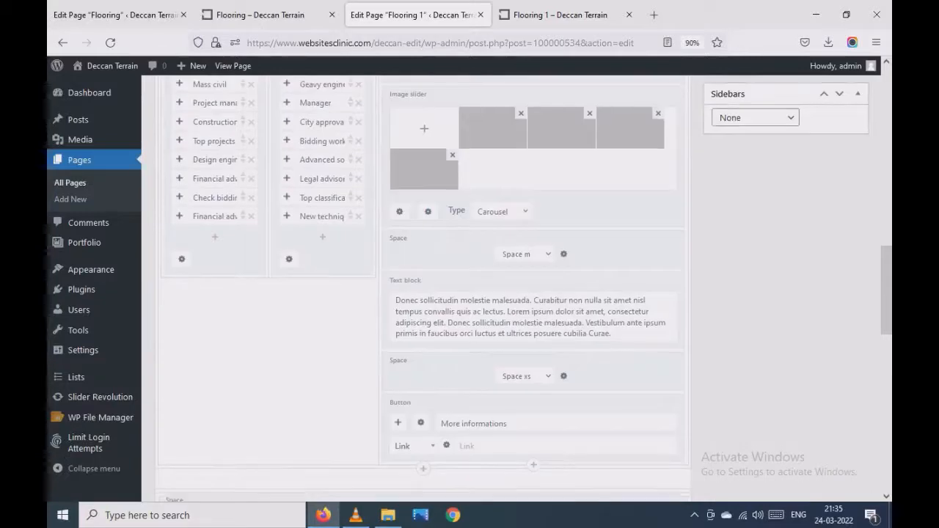
pyautogui.scroll(8, 422, 289)
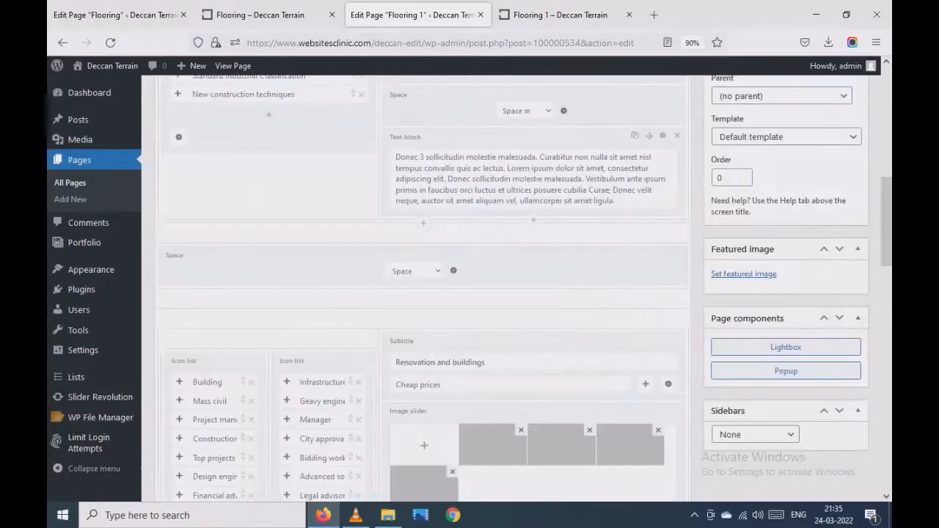
pyautogui.click(562, 15)
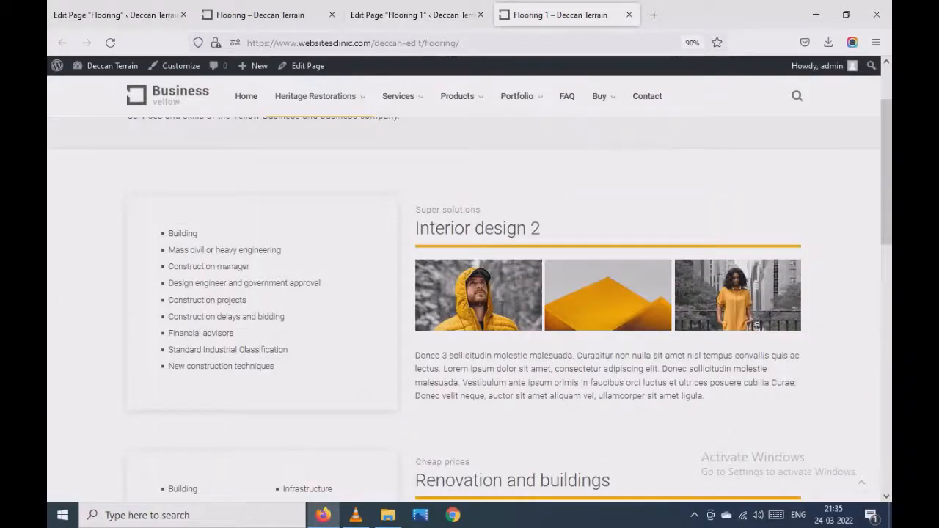
pyautogui.scroll(-5, 580, 294)
pyautogui.scroll(3, 449, 400)
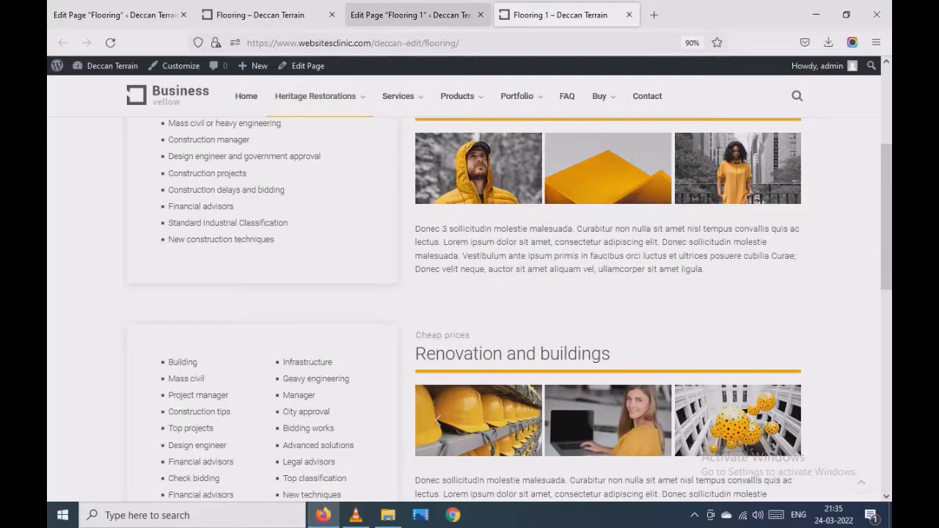
# - Add a Button component below the text block in the Interior design 2 row of the page editor
pyautogui.click(411, 15)
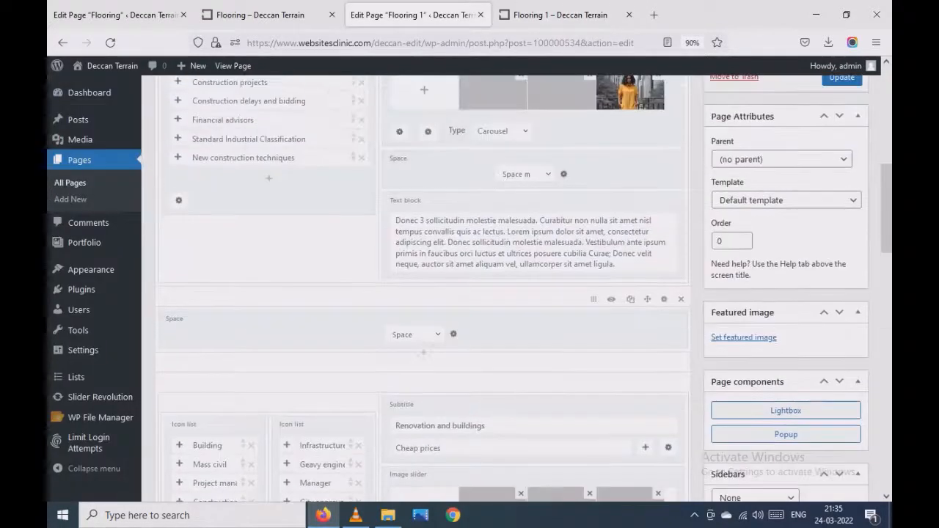
pyautogui.scroll(2, 524, 288)
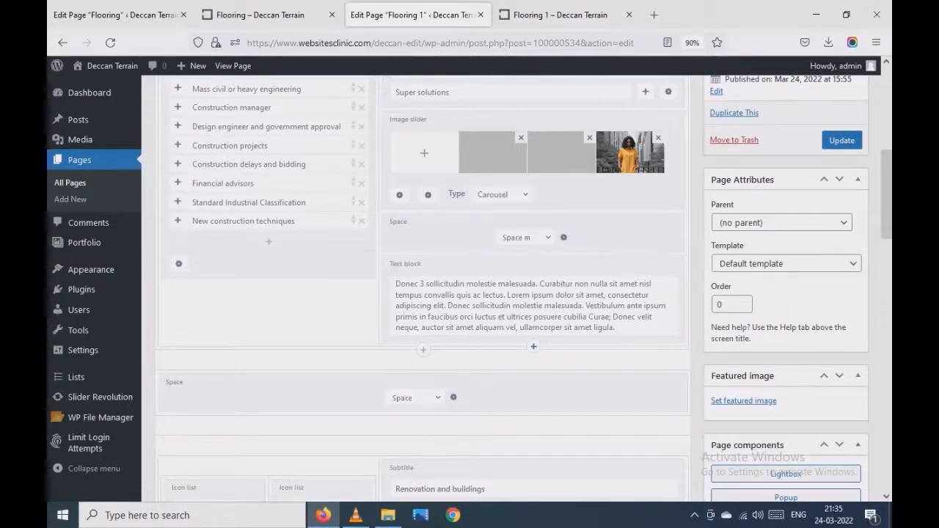
pyautogui.click(533, 346)
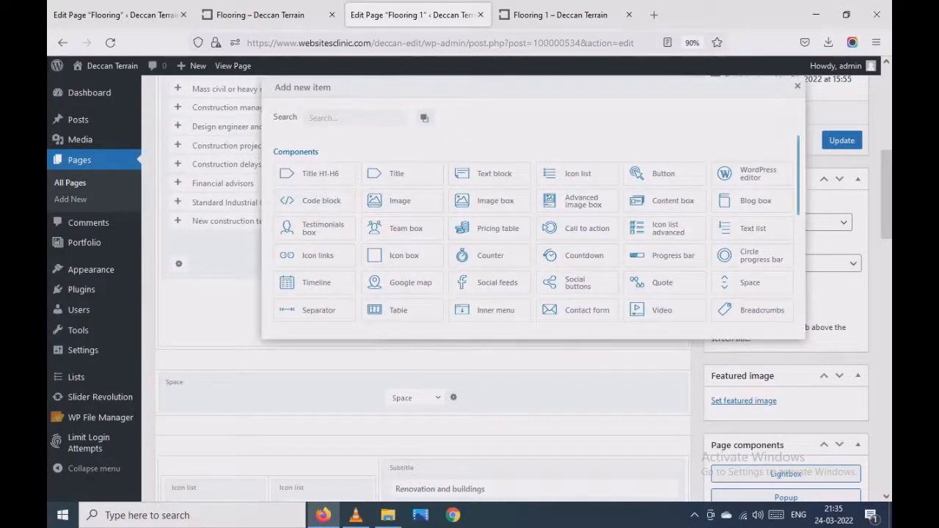
pyautogui.scroll(-5, 663, 282)
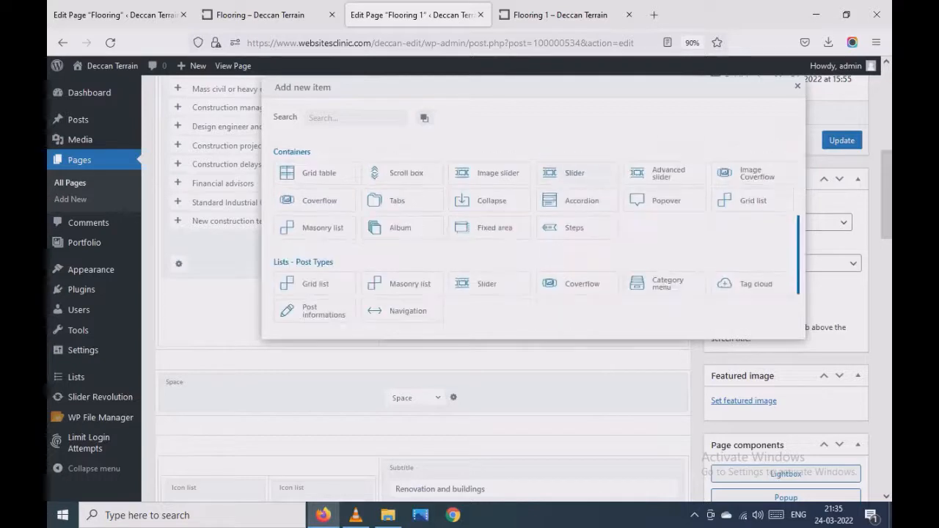
pyautogui.scroll(4, 490, 217)
pyautogui.scroll(2, 490, 220)
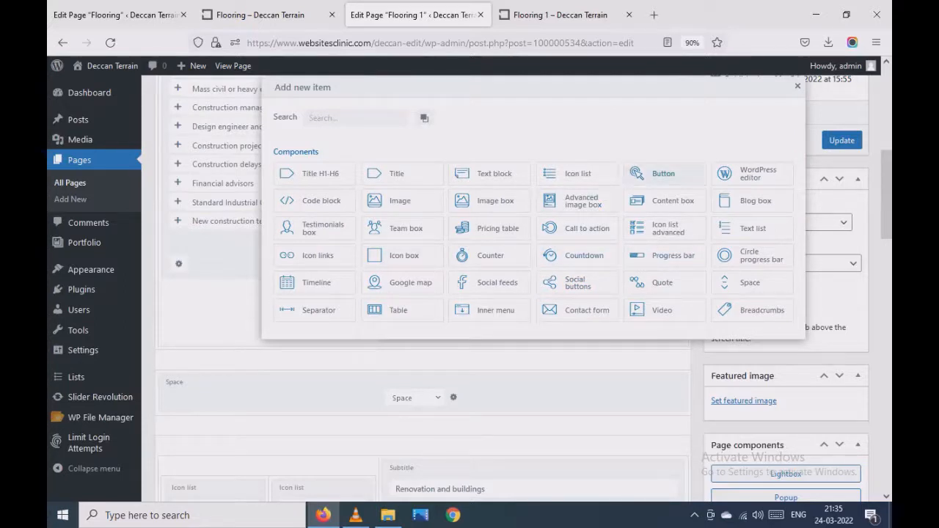
pyautogui.click(655, 173)
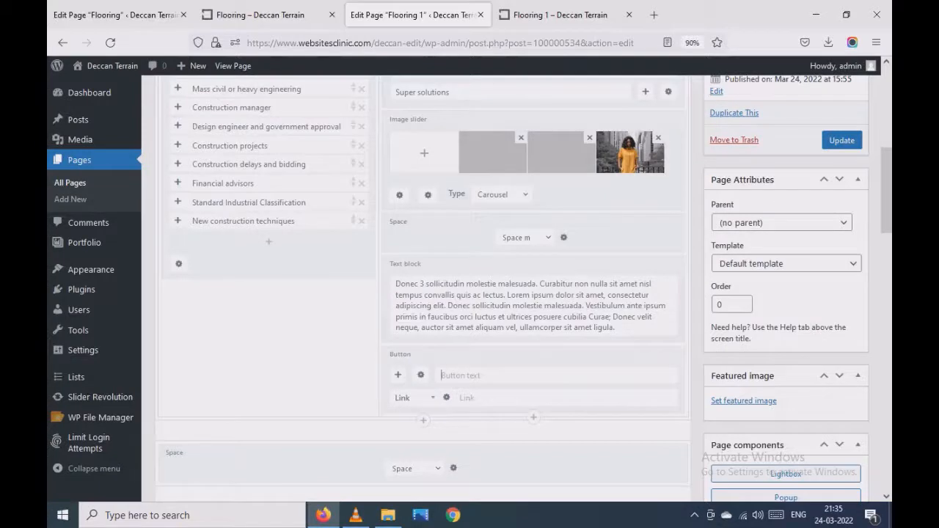
# - Set the new button's text to "Read more" and its link to "#"
pyautogui.write('M')
pyautogui.write('Read mor')
pyautogui.write('#')
# - Check the style settings of the "More informations" button in the Renovation and buildings row
pyautogui.scroll(-5, 517, 288)
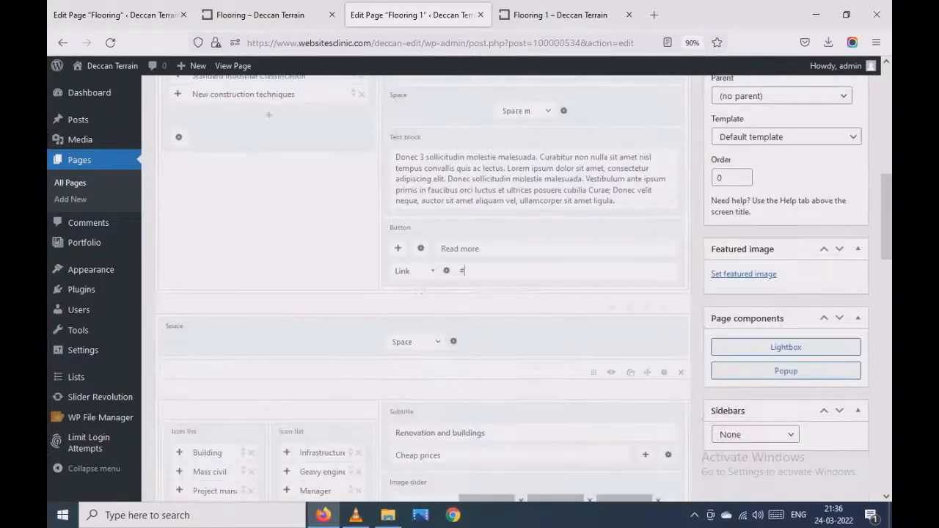
pyautogui.scroll(-4, 516, 287)
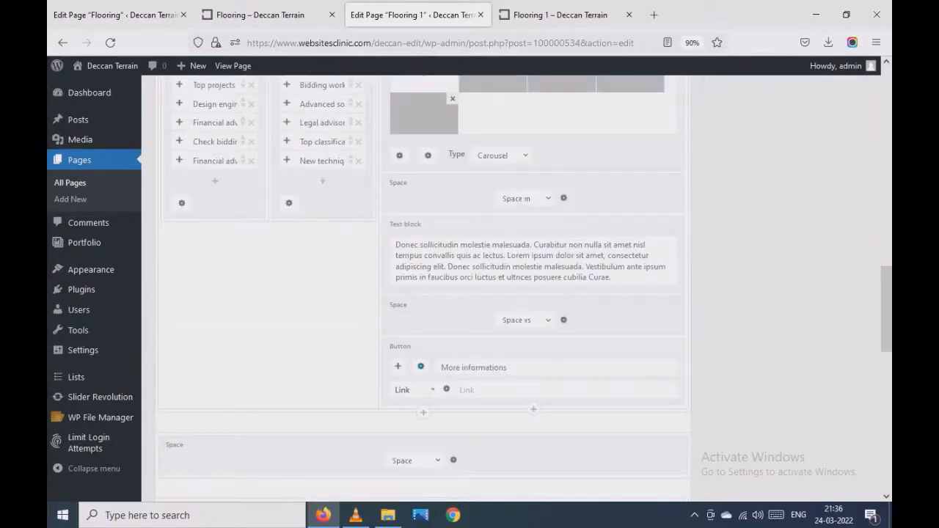
pyautogui.click(420, 366)
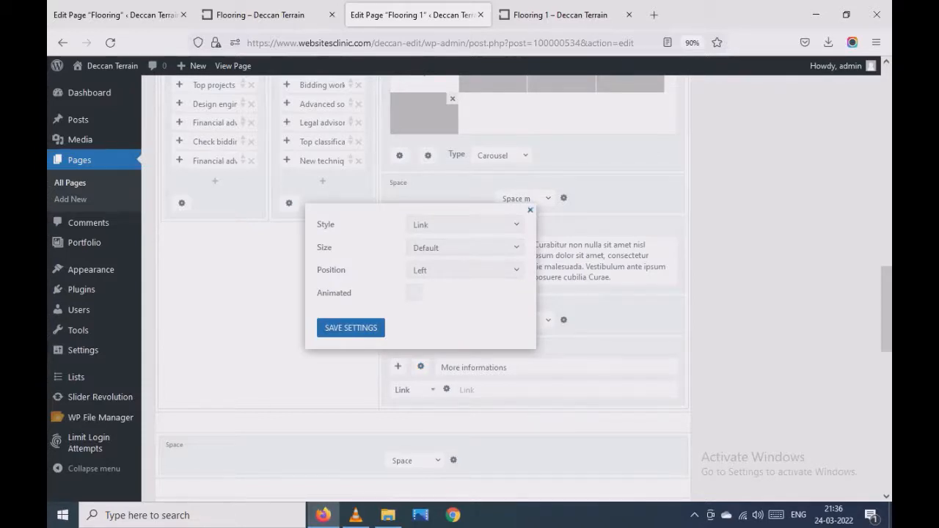
pyautogui.click(530, 210)
# - Set the Read more button's style to Link, save its settings and update the page
pyautogui.scroll(5, 531, 220)
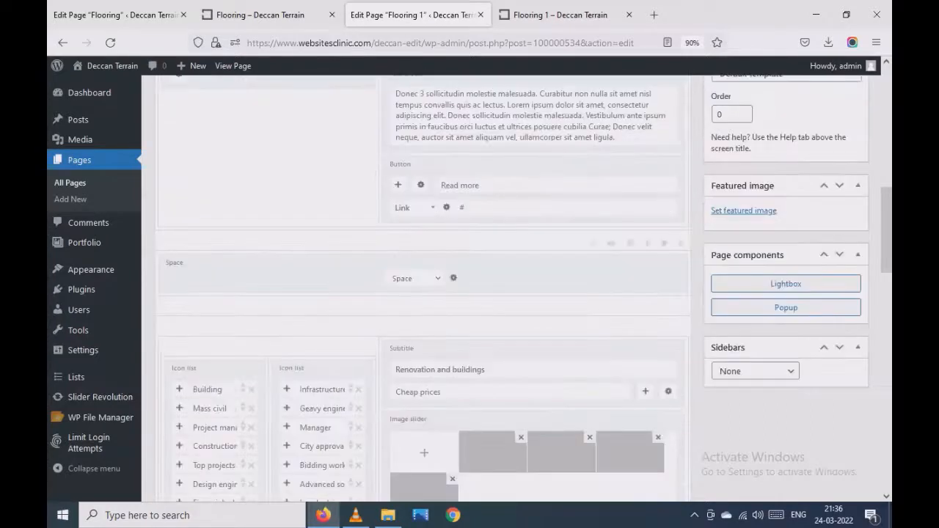
pyautogui.click(420, 185)
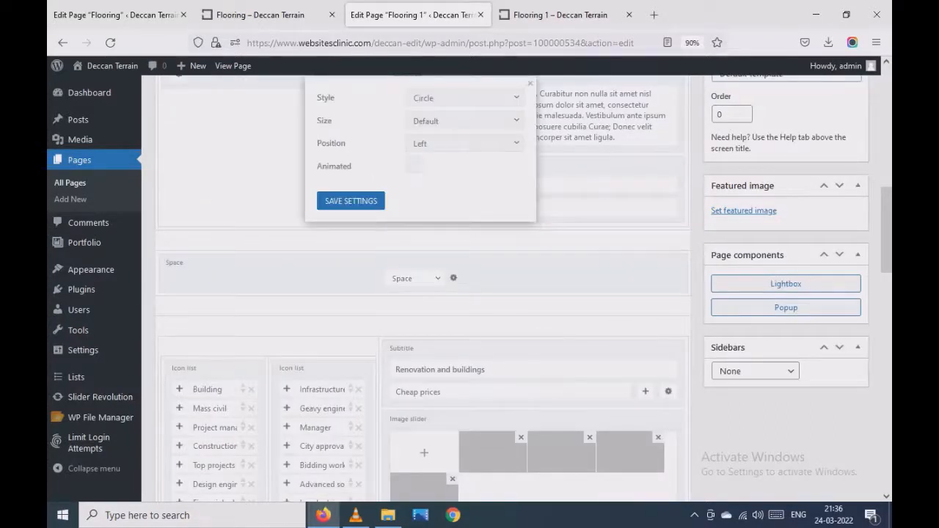
pyautogui.click(464, 98)
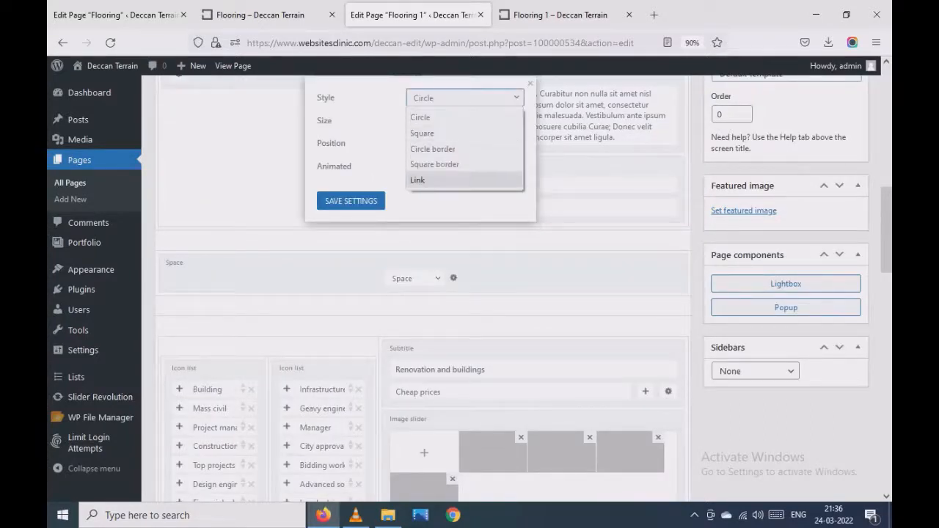
pyautogui.click(441, 180)
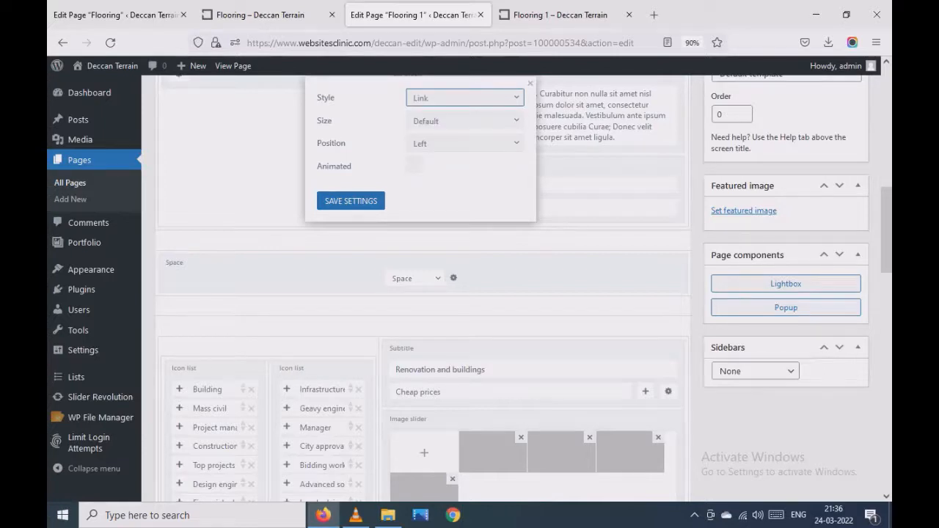
pyautogui.click(350, 200)
pyautogui.scroll(5, 423, 286)
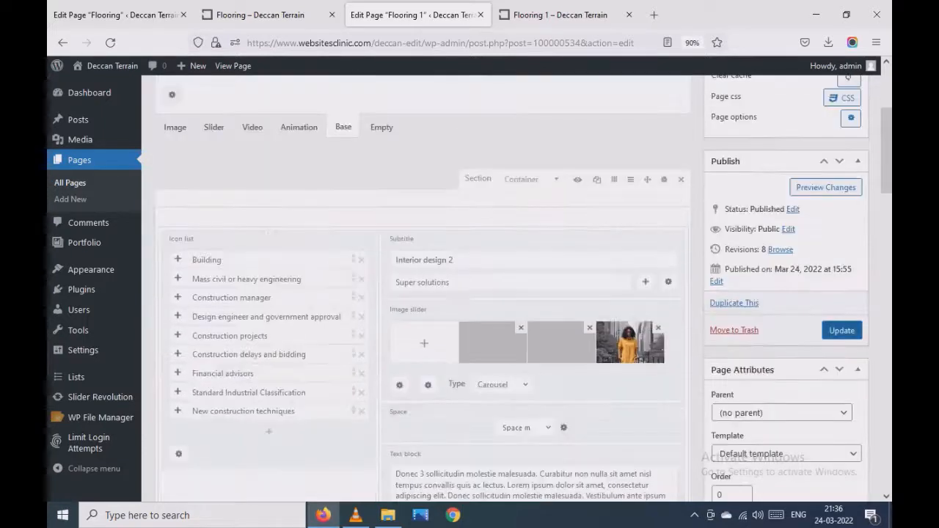
pyautogui.click(841, 330)
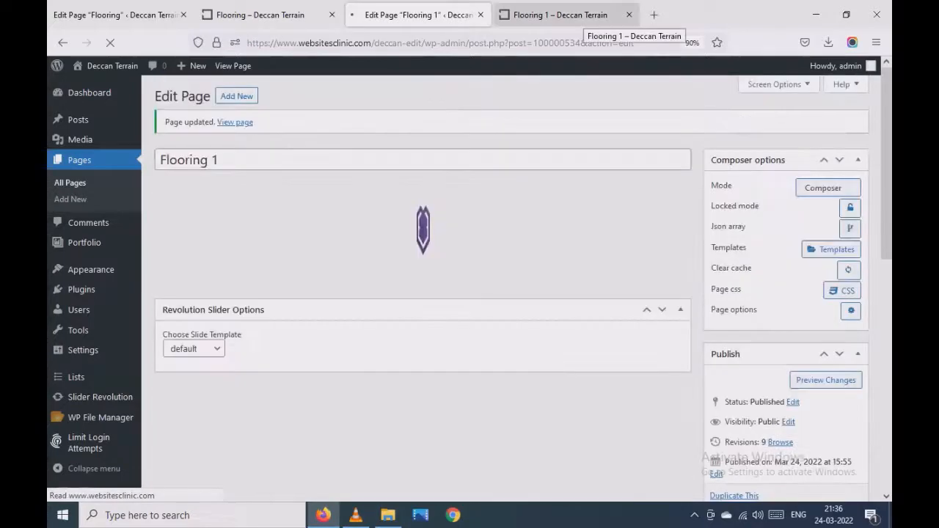
# - Reload the live Flooring 1 page and compare the Read more link with the "More informations" link below it
pyautogui.click(580, 19)
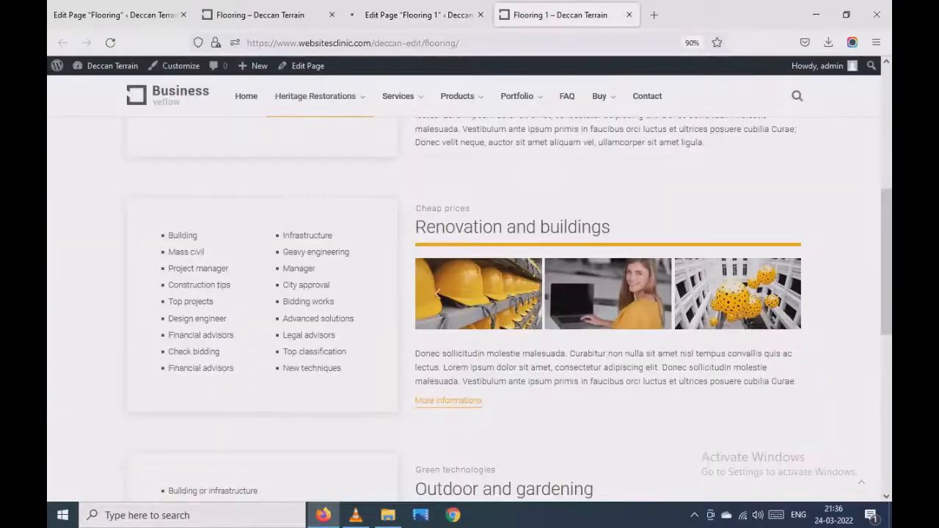
pyautogui.scroll(1, 587, 293)
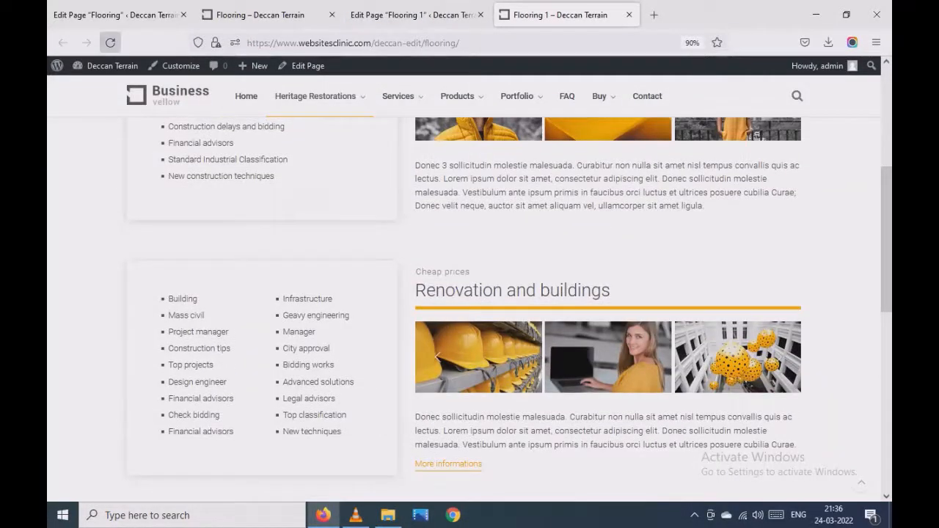
pyautogui.click(110, 42)
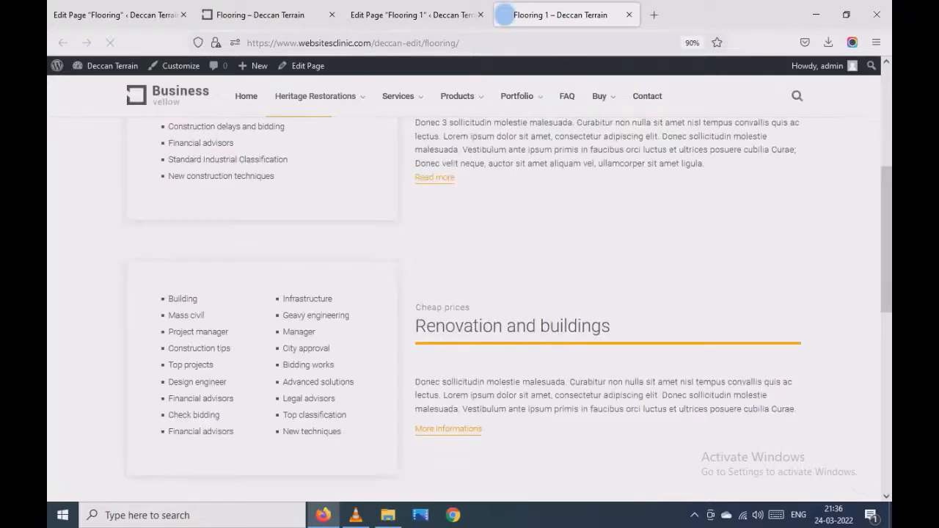
pyautogui.scroll(-1, 470, 294)
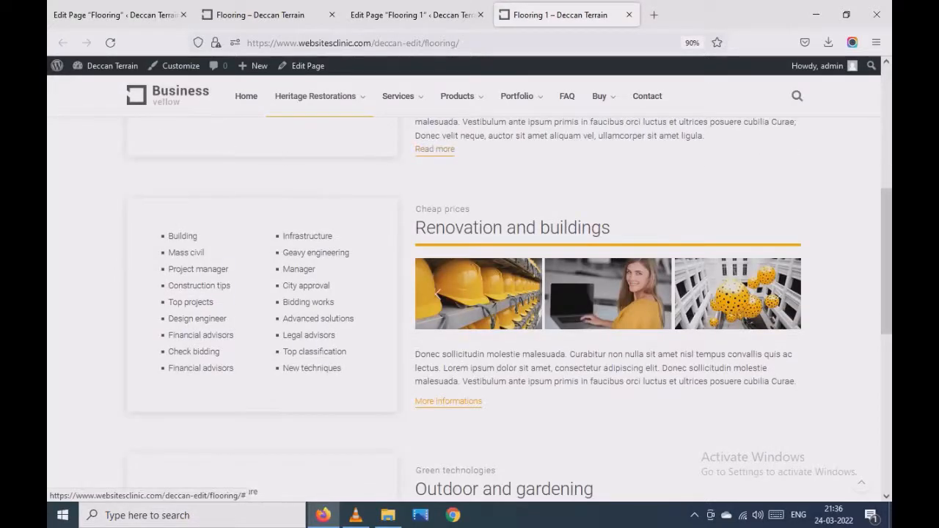
# - Delete the Read more button from the Interior design 2 row in the editor and update the page
pyautogui.click(411, 15)
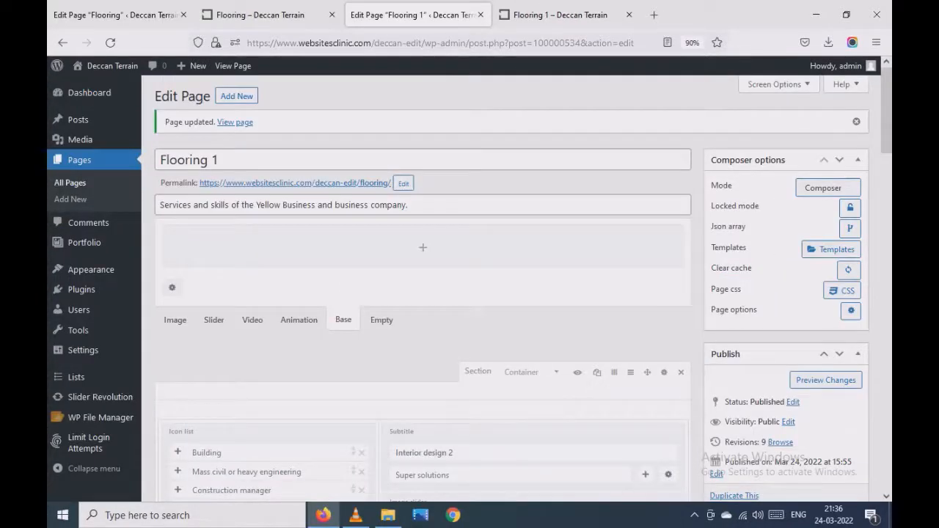
pyautogui.scroll(-2, 422, 287)
pyautogui.scroll(-3, 422, 286)
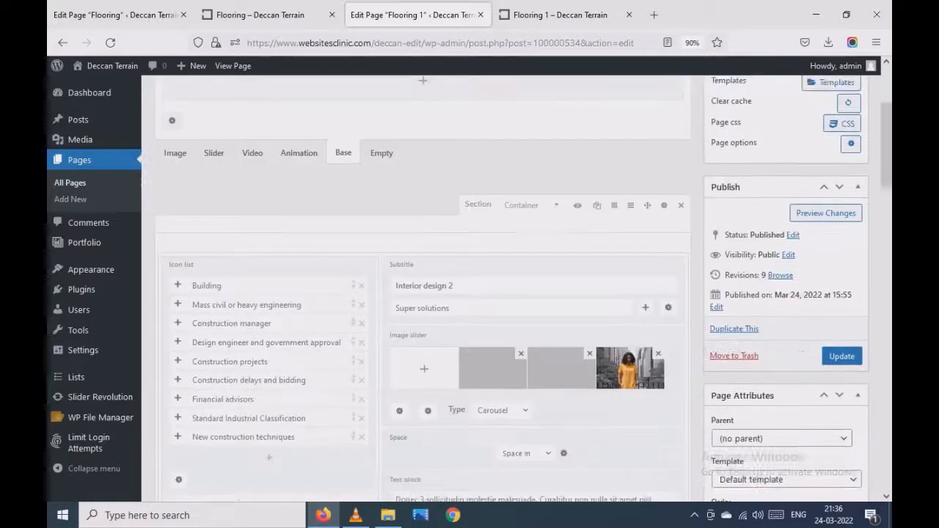
pyautogui.scroll(-3, 422, 286)
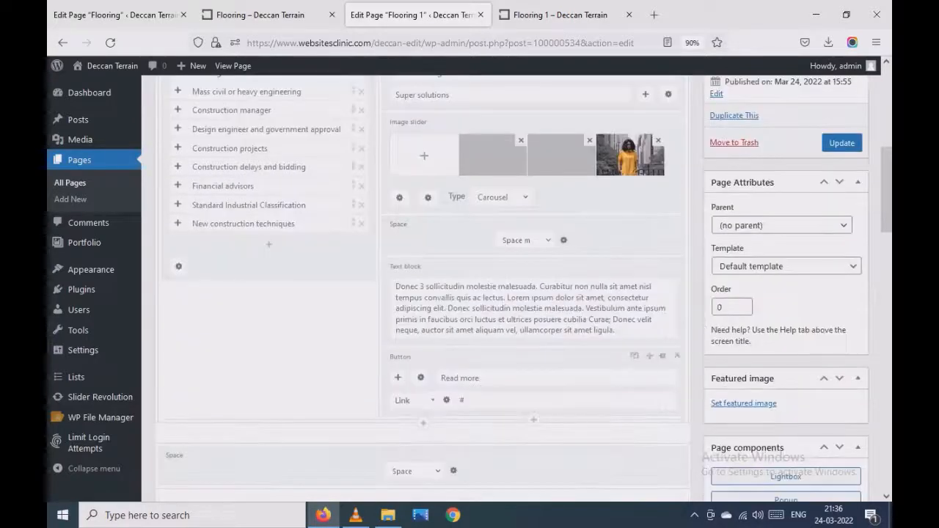
pyautogui.scroll(-2, 422, 286)
pyautogui.scroll(-3, 422, 286)
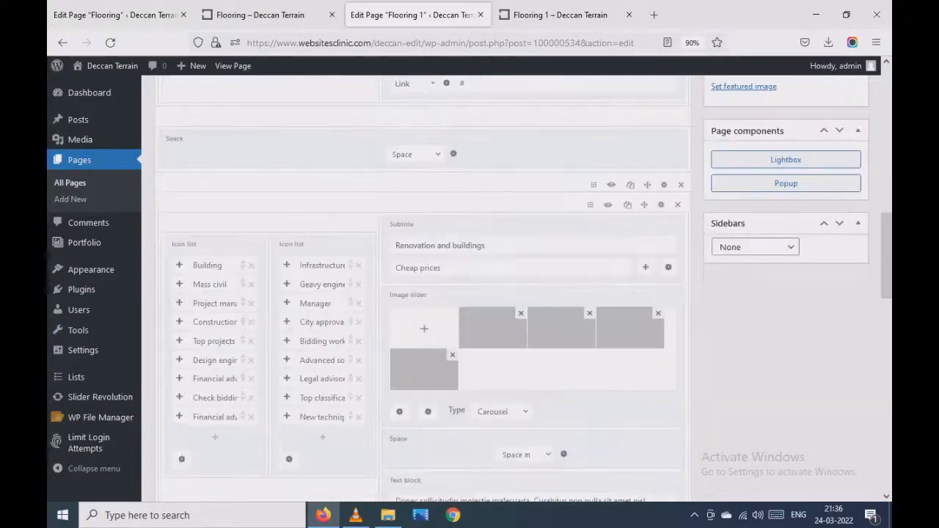
pyautogui.scroll(2, 422, 286)
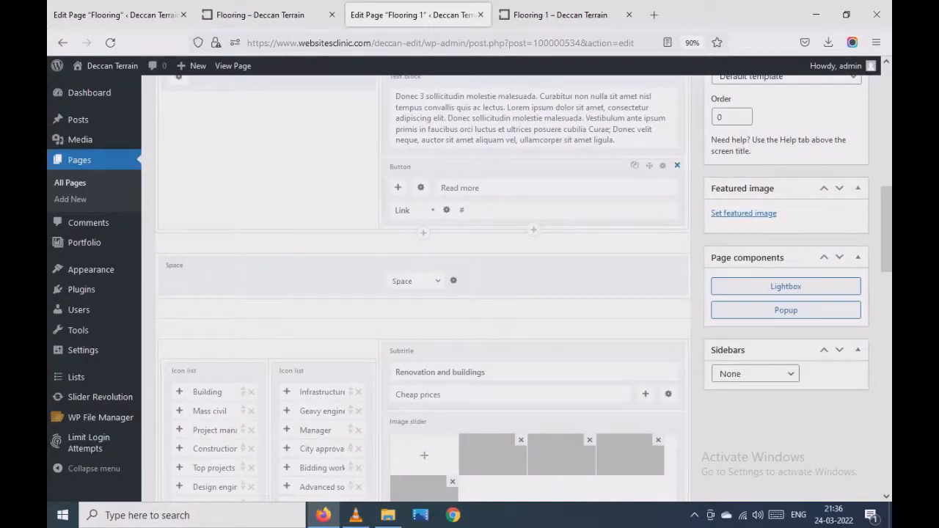
pyautogui.click(676, 165)
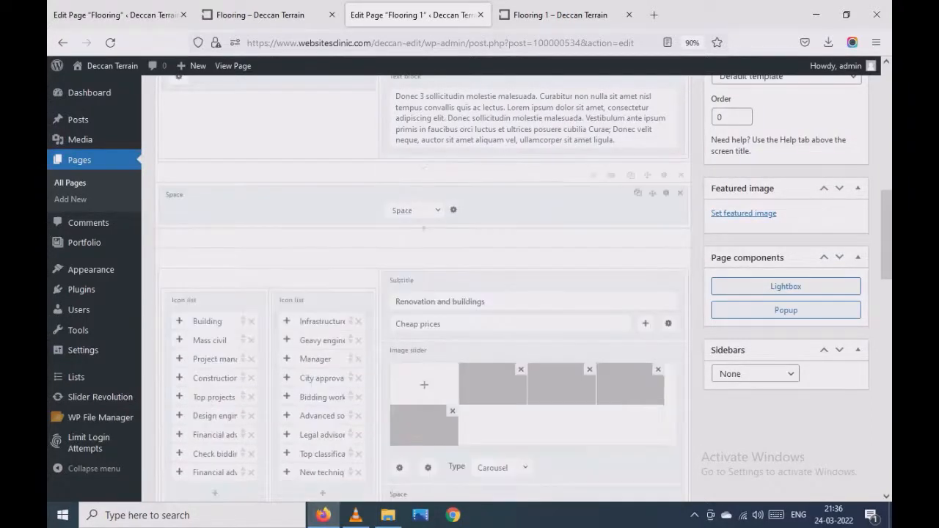
pyautogui.scroll(2, 420, 227)
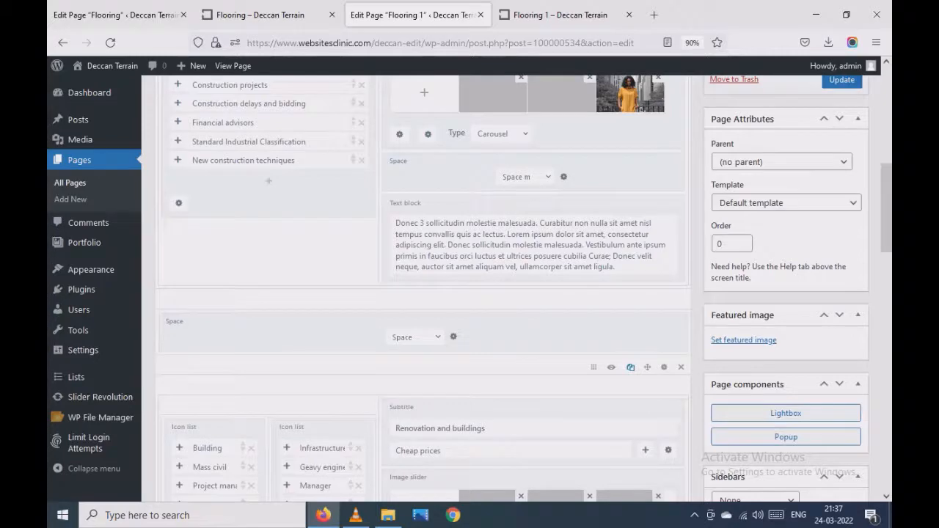
pyautogui.scroll(4, 624, 367)
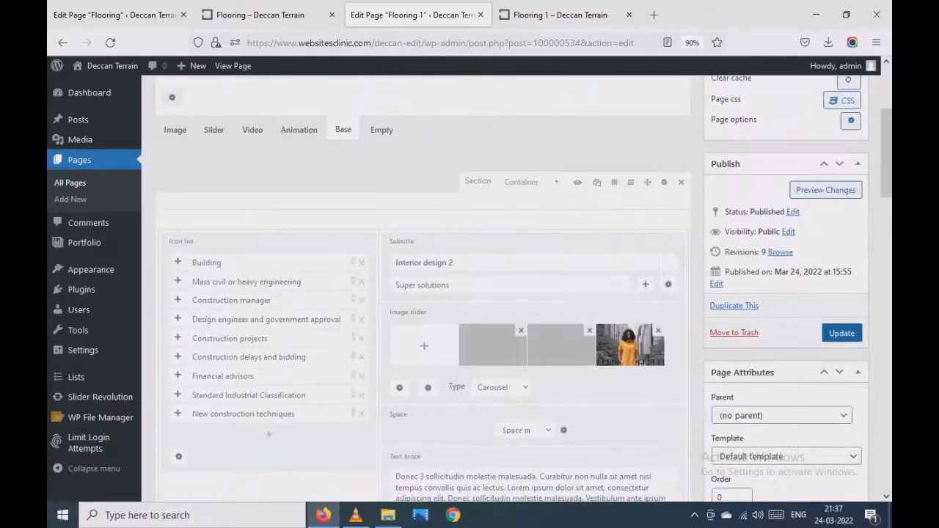
pyautogui.click(841, 332)
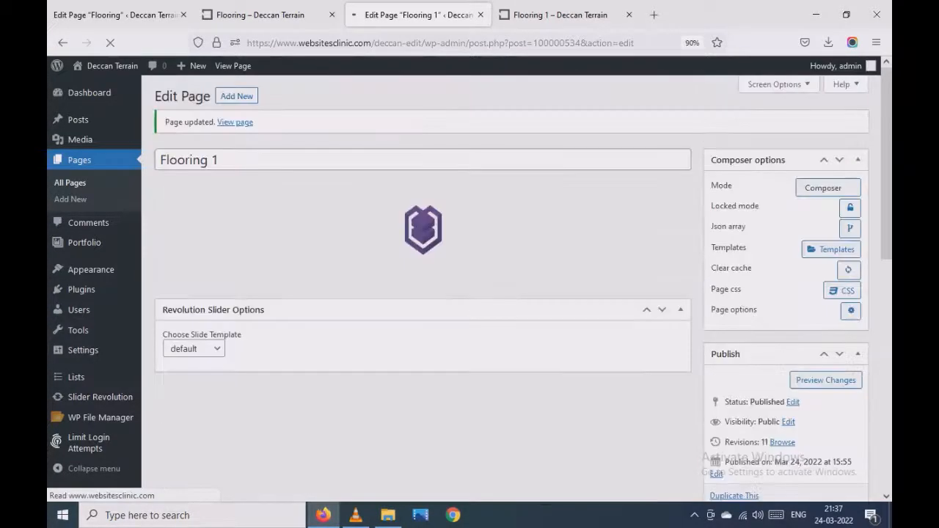
# - Reload the live page and check the area below the Interior design 2 text for the button
pyautogui.hotkey('ctrl', 'Tab')
pyautogui.press('F5')
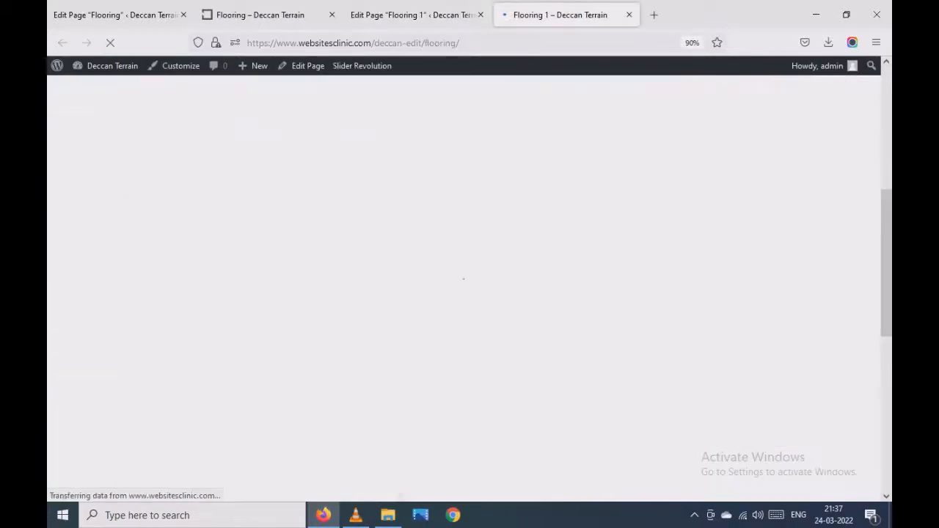
pyautogui.scroll(1, 608, 290)
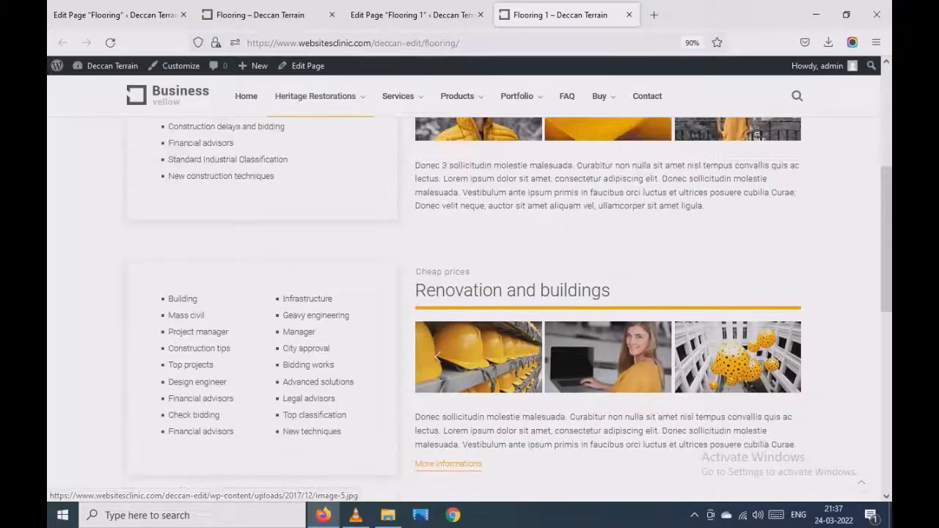
# - Copy the permalink of the Flooring 1 page from its editor
pyautogui.click(414, 15)
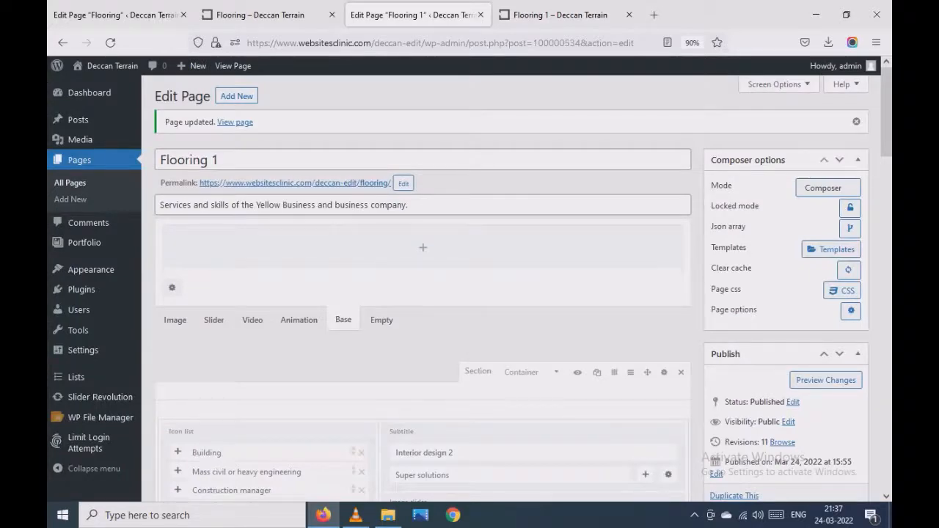
pyautogui.scroll(-2, 422, 294)
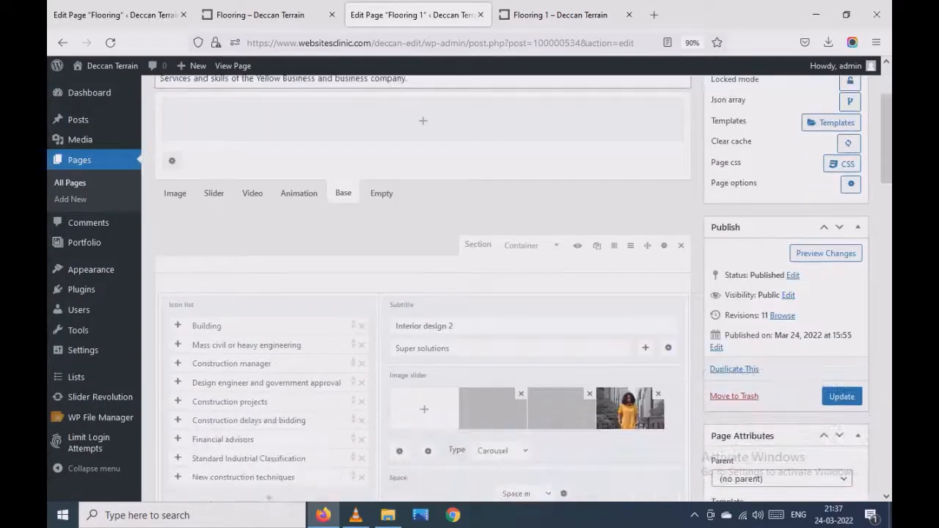
pyautogui.scroll(1, 422, 294)
pyautogui.scroll(-4, 423, 293)
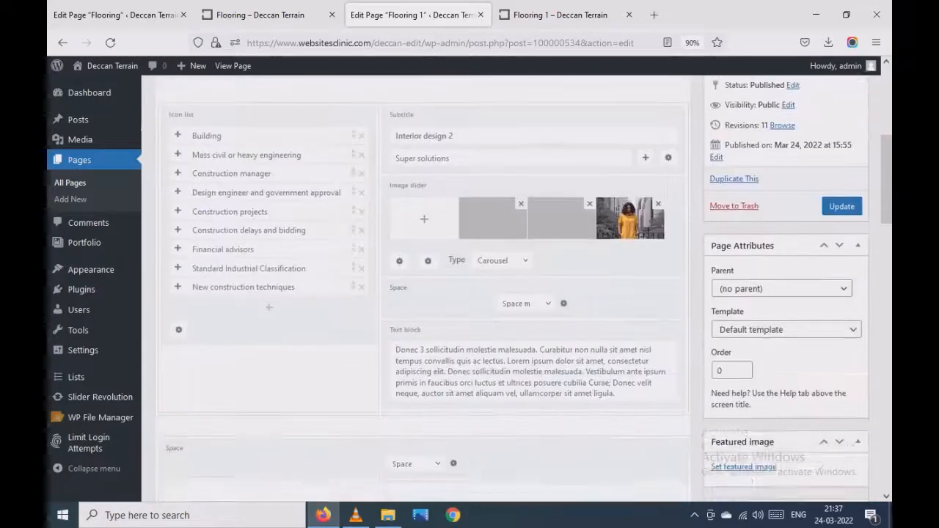
pyautogui.scroll(1, 423, 293)
pyautogui.scroll(4, 423, 293)
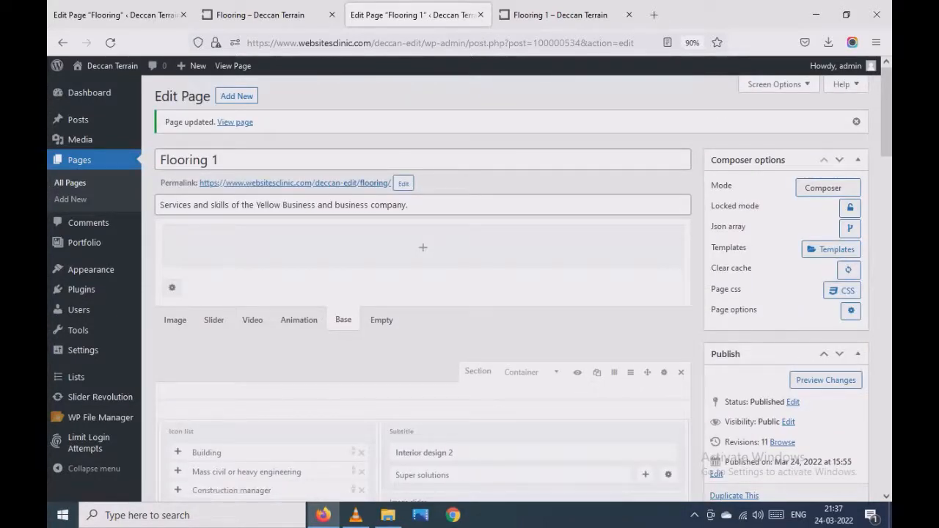
pyautogui.moveTo(197, 182); pyautogui.dragTo(393, 183)
pyautogui.click(455, 184)
pyautogui.rightClick(310, 185)
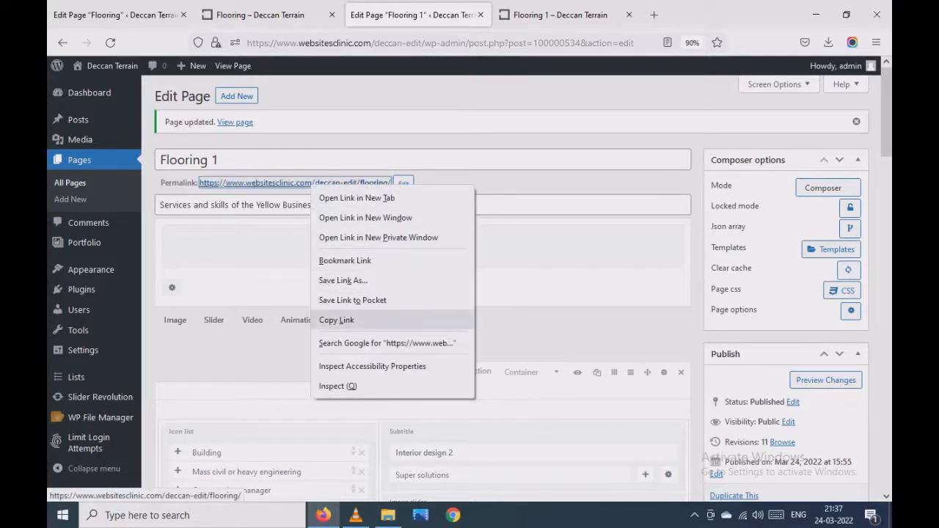
pyautogui.click(336, 320)
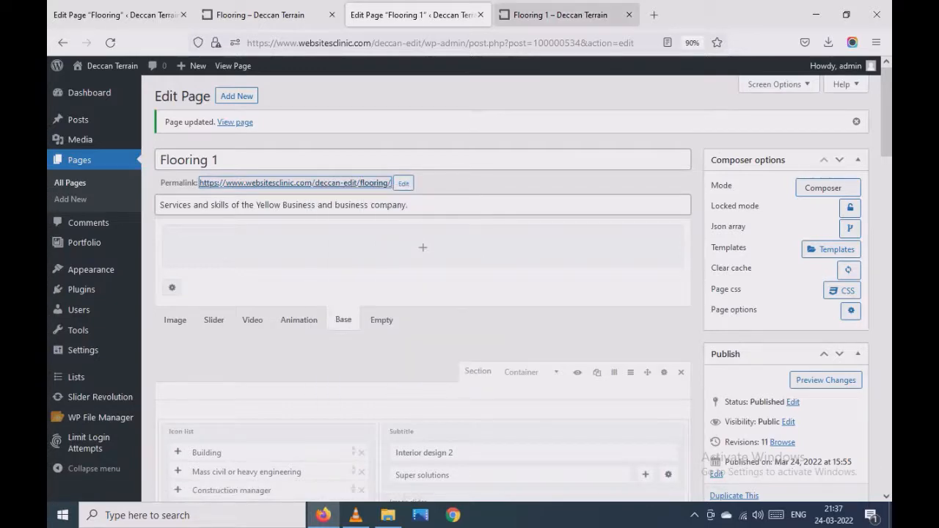
# - Review the Heritage Restorations and Services submenus on the live Flooring 1 page and open the site's menu management page
pyautogui.click(558, 15)
pyautogui.scroll(3, 513, 184)
pyautogui.moveTo(315, 96)
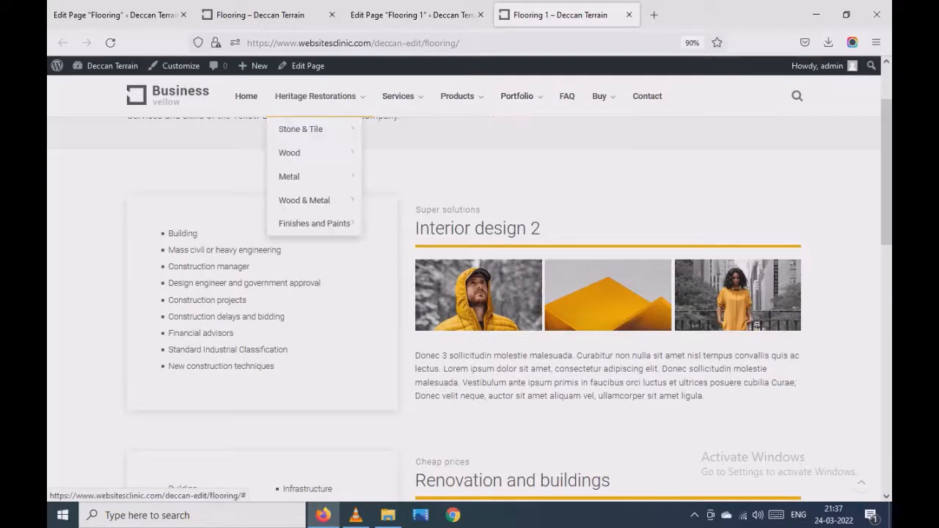
pyautogui.moveTo(316, 129)
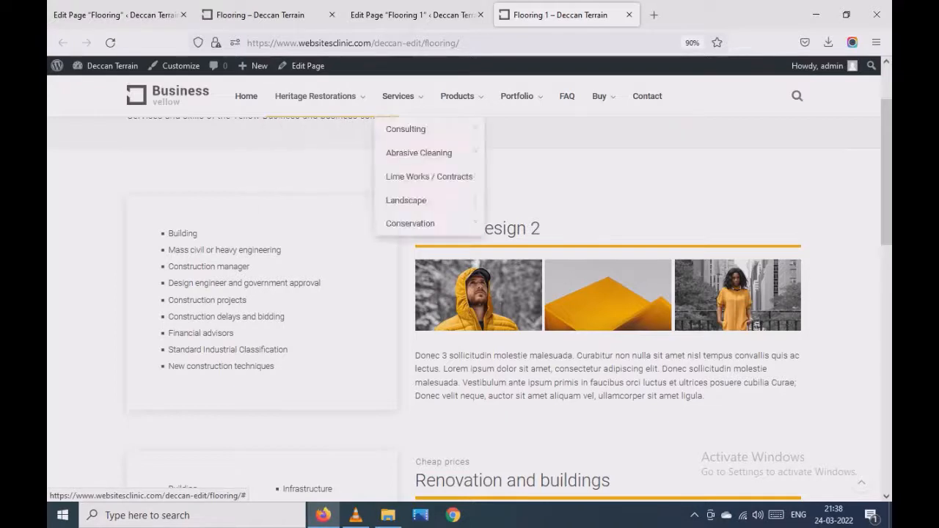
pyautogui.moveTo(107, 66)
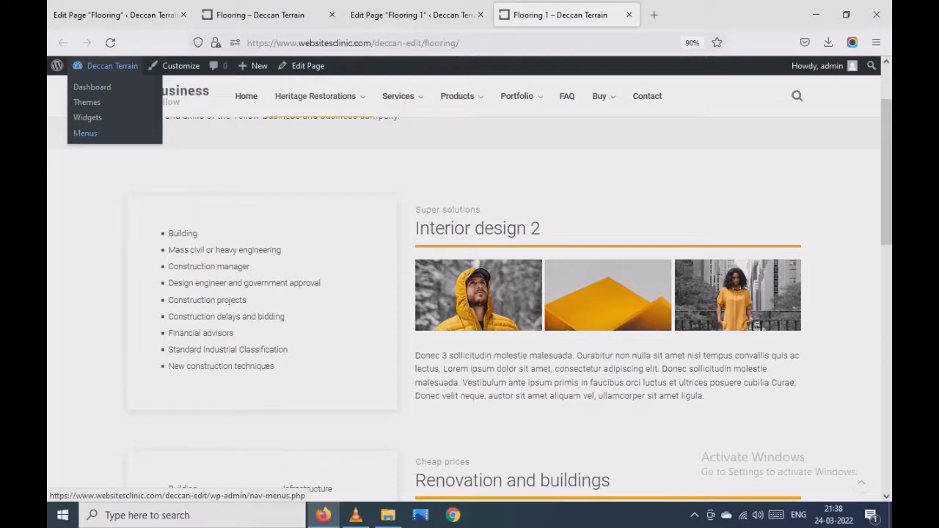
pyautogui.click(85, 132)
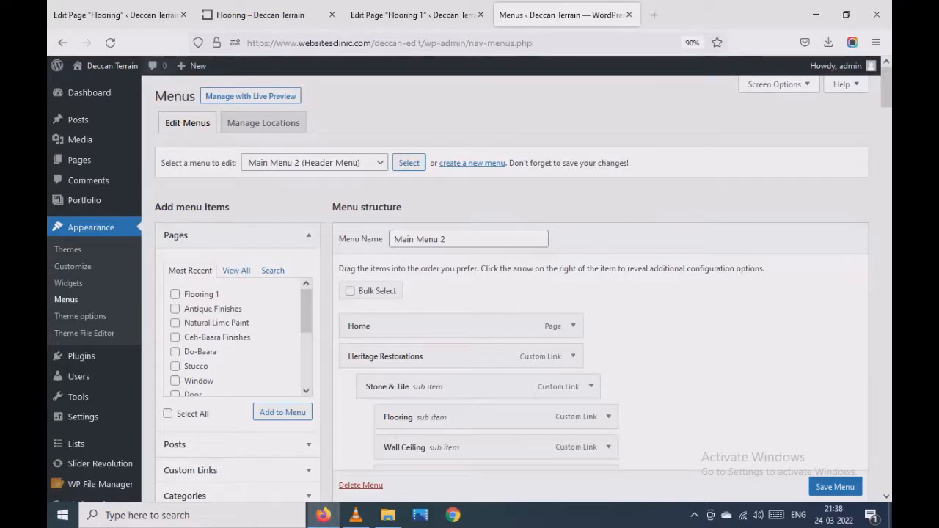
# - Open the live site's home page in a new browser tab alongside the menu editor
pyautogui.moveTo(108, 66)
pyautogui.rightClick(94, 87)
pyautogui.click(146, 99)
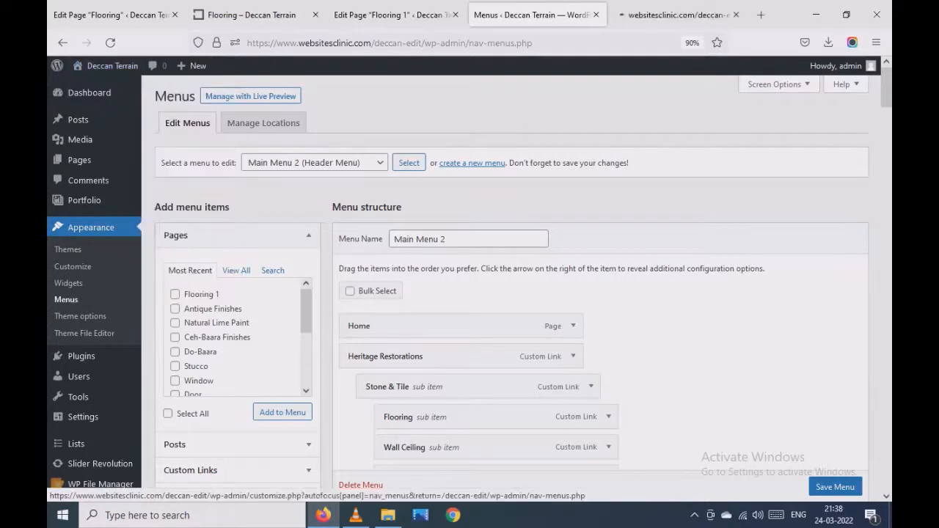
pyautogui.hotkey('ctrl', 'Tab')
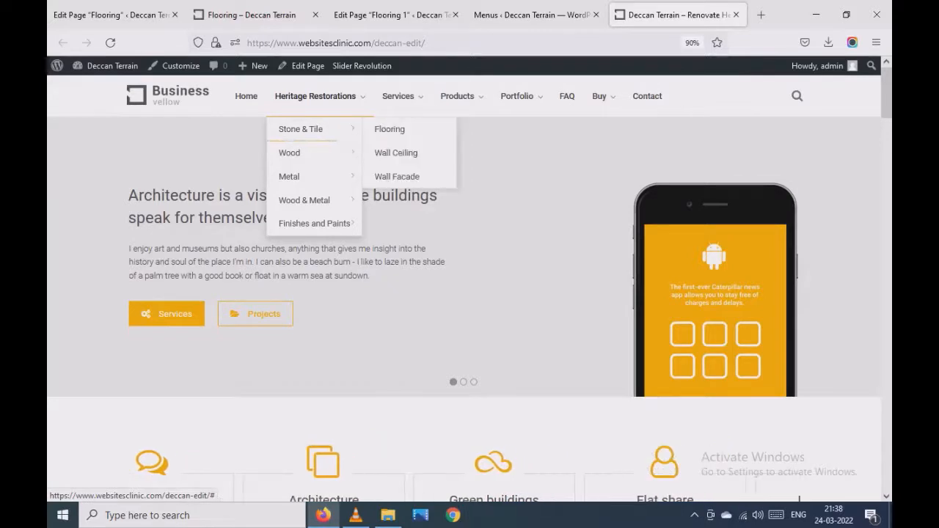
# - Compare the Stone & Tile submenu under Heritage Restorations on the live site with the Main Menu 2 structure
pyautogui.click(532, 15)
pyautogui.scroll(-2, 506, 199)
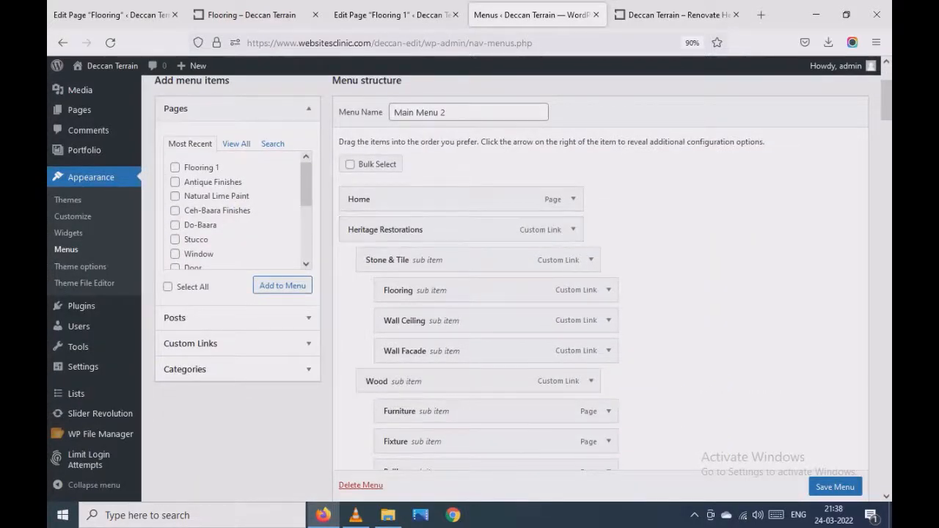
pyautogui.click(671, 15)
pyautogui.click(535, 15)
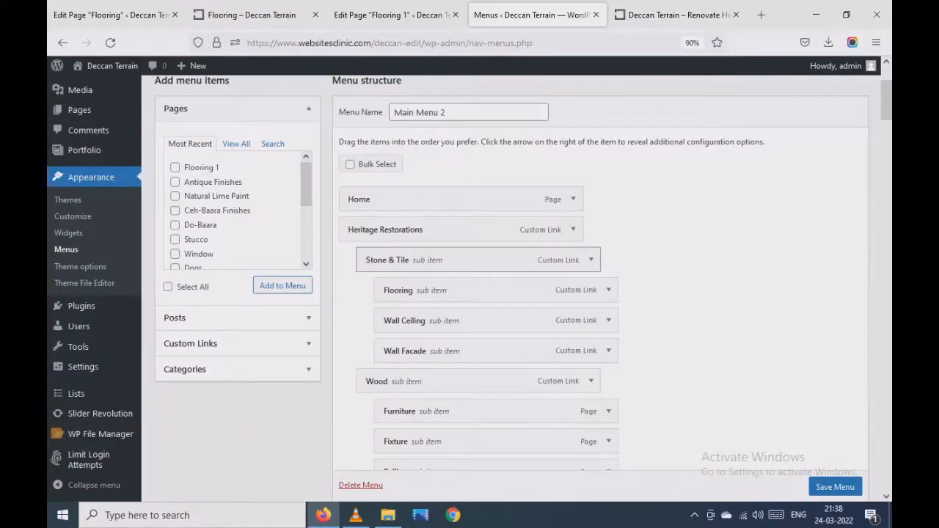
pyautogui.click(675, 15)
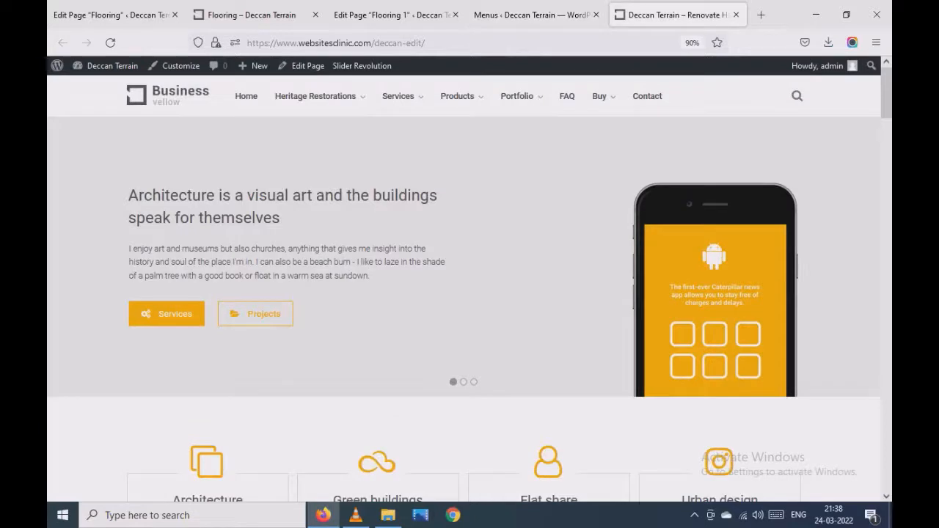
pyautogui.moveTo(315, 96)
pyautogui.moveTo(304, 129)
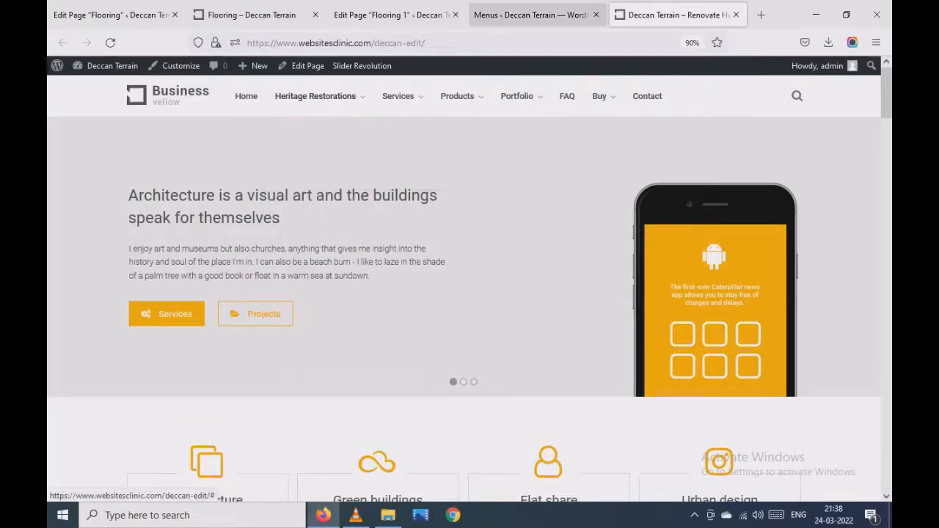
pyautogui.click(532, 15)
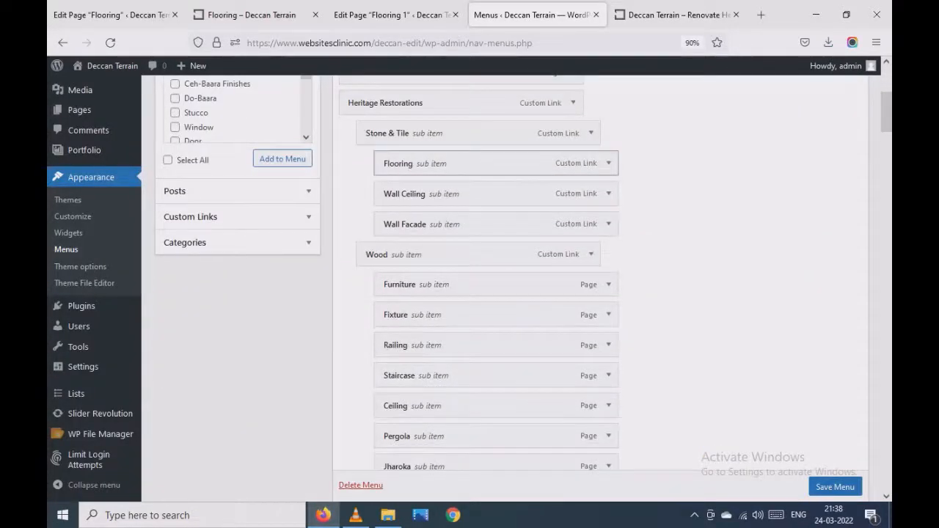
pyautogui.click(675, 14)
pyautogui.moveTo(315, 96)
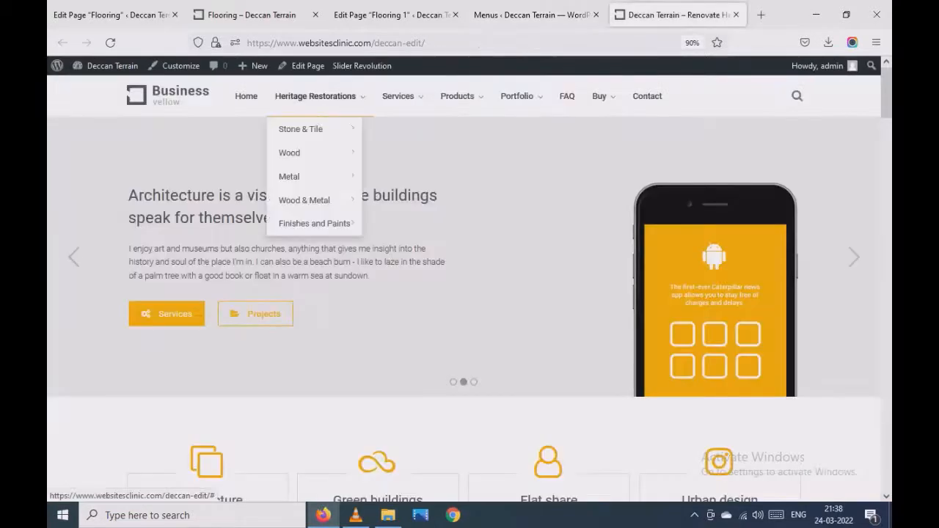
pyautogui.moveTo(304, 129)
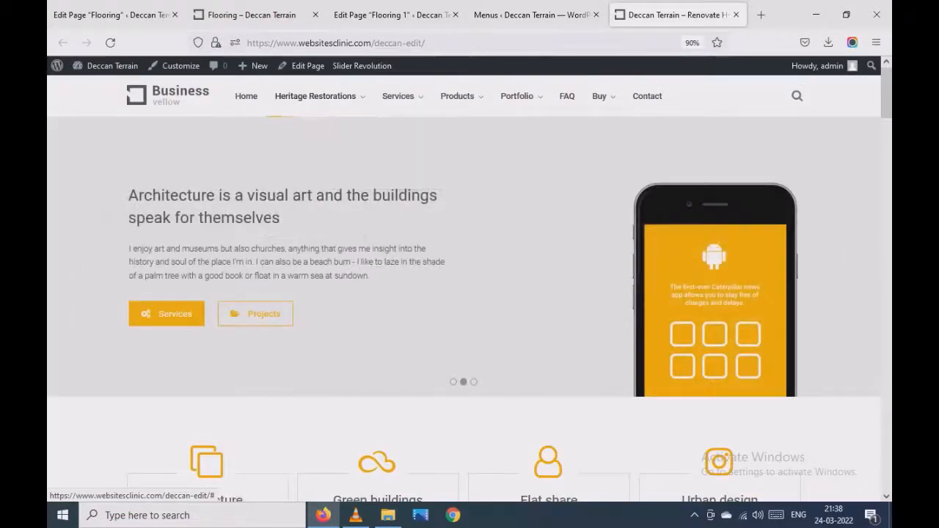
pyautogui.click(532, 15)
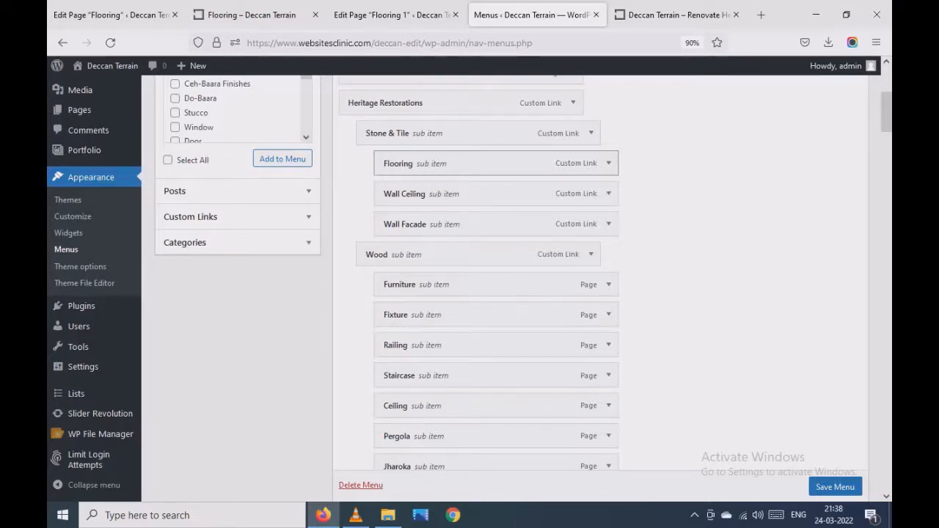
# - Expand the Flooring sub item under Stone & Tile and examine its URL, highlighting the "flooring/" ending
pyautogui.click(608, 162)
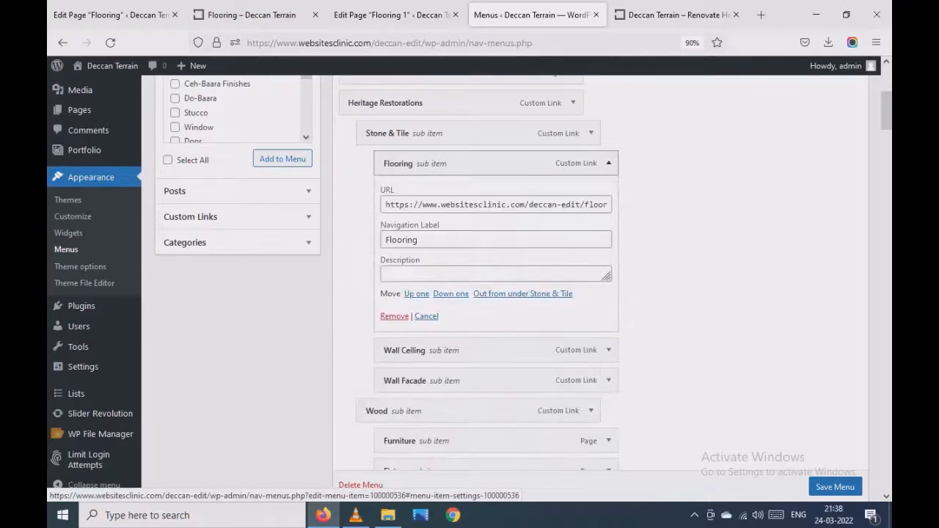
pyautogui.tripleClick(478, 205)
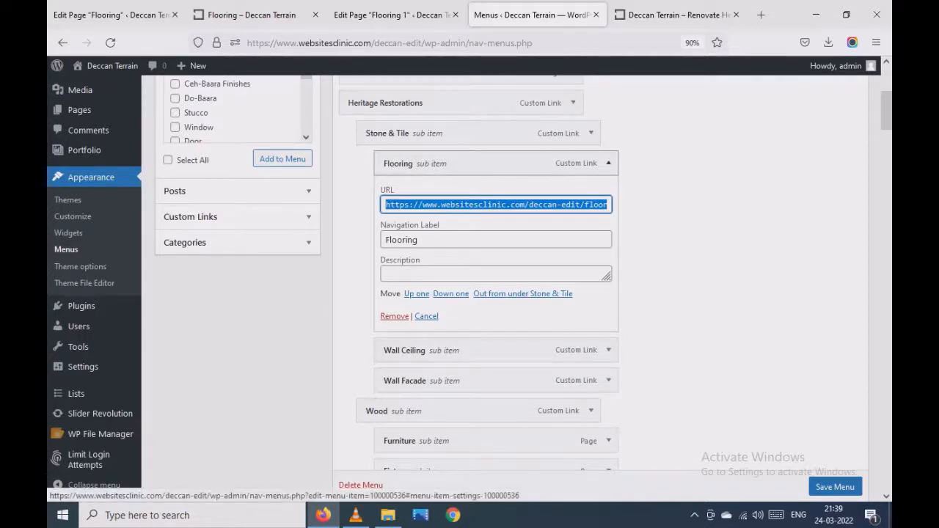
pyautogui.click(579, 205)
pyautogui.hotkey('shift', 'End')
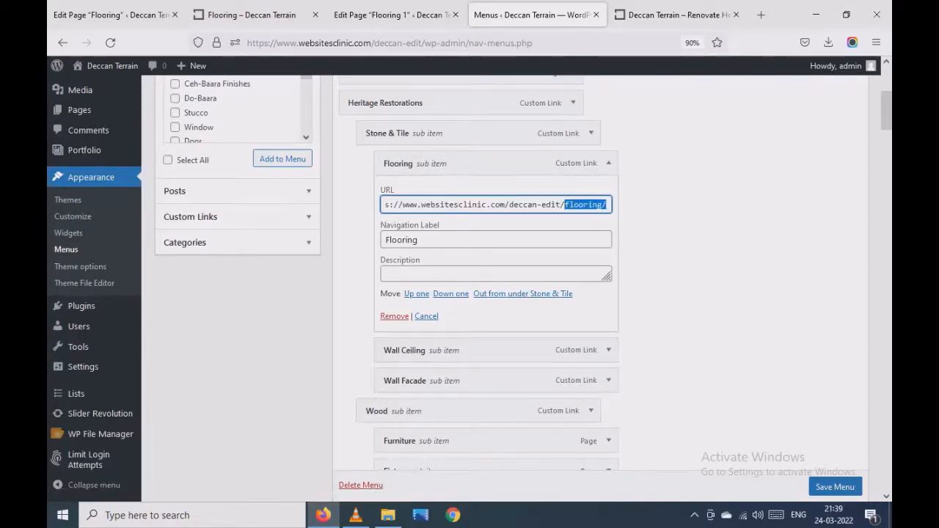
# - Open the Flooring page on the live site through Heritage Restorations and Stone & Tile
pyautogui.click(675, 14)
pyautogui.moveTo(315, 96)
pyautogui.moveTo(301, 129)
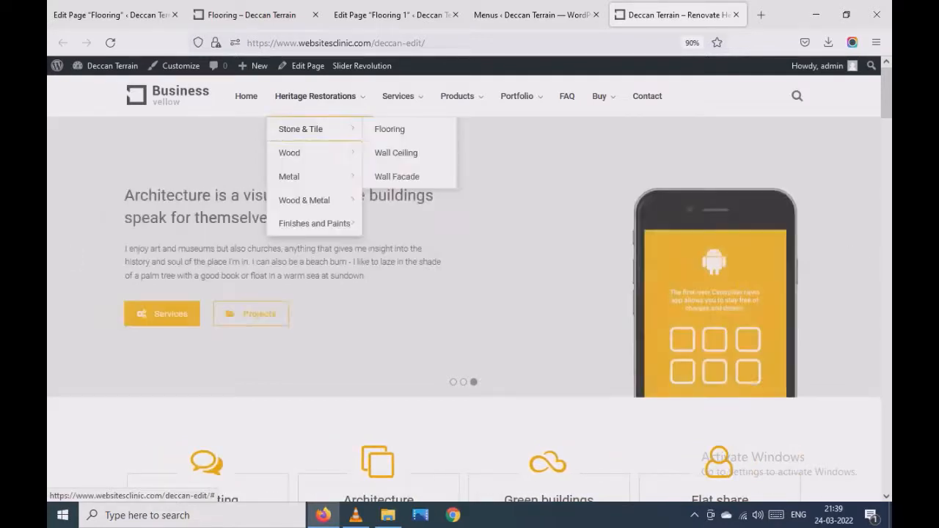
pyautogui.click(390, 129)
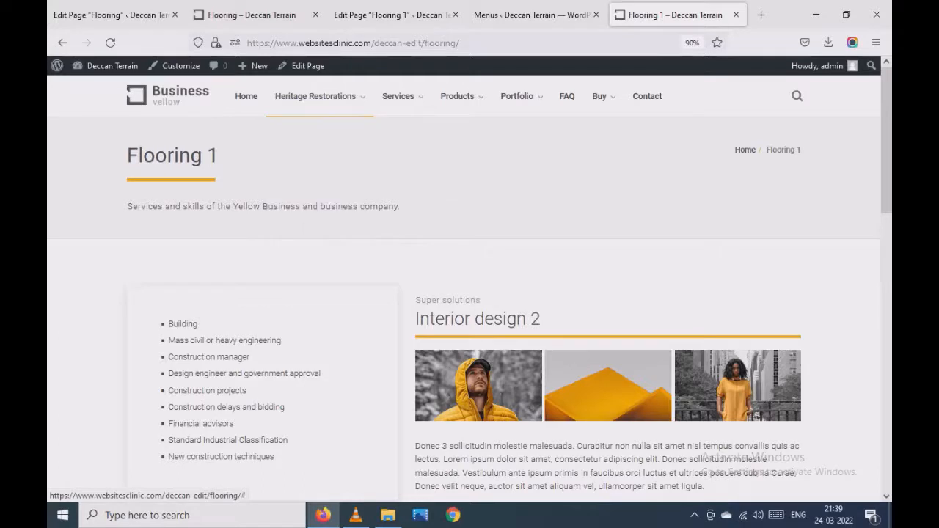
# - Check the title of the live Flooring 1 page and duplicate the page as a draft
pyautogui.moveTo(316, 86)
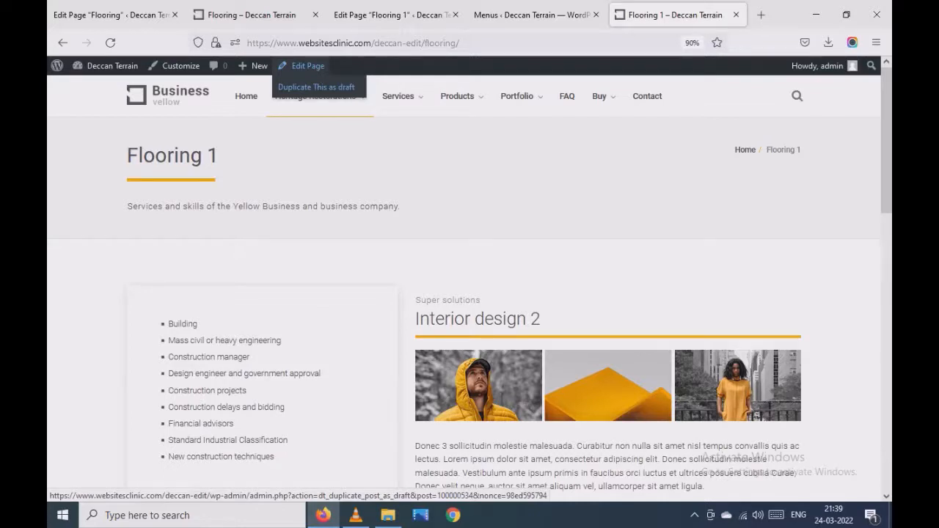
pyautogui.tripleClick(173, 155)
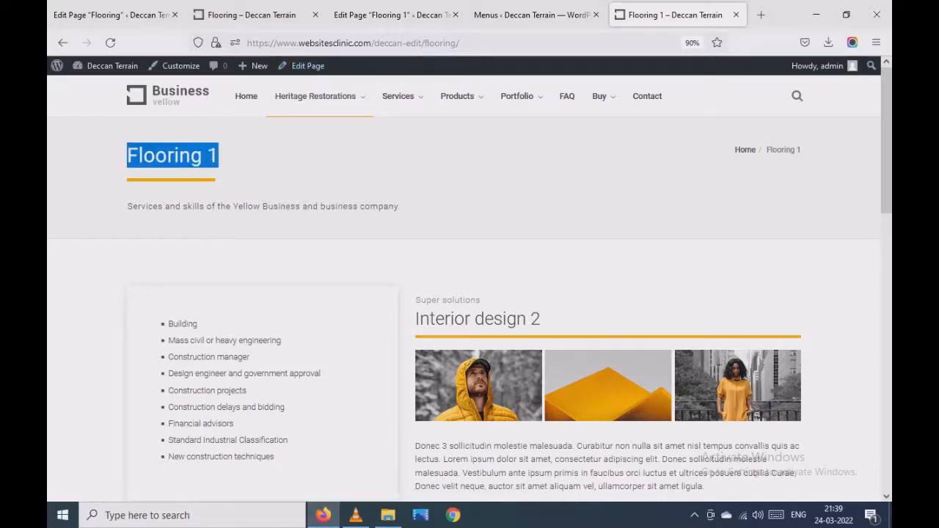
pyautogui.click(292, 165)
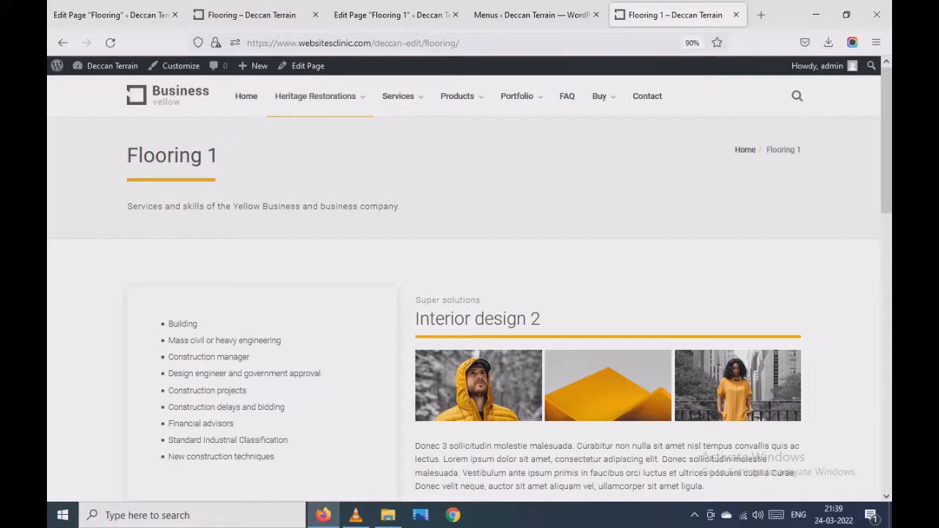
pyautogui.moveTo(308, 66)
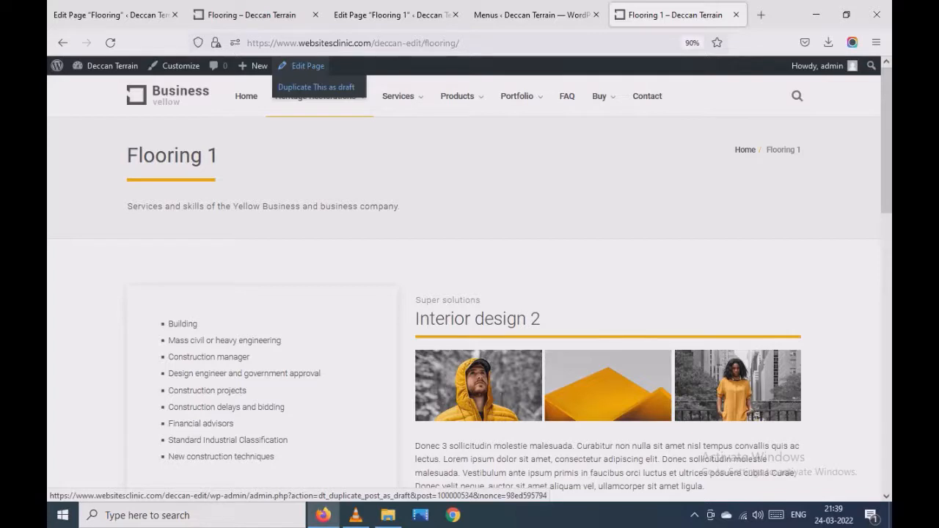
pyautogui.click(316, 87)
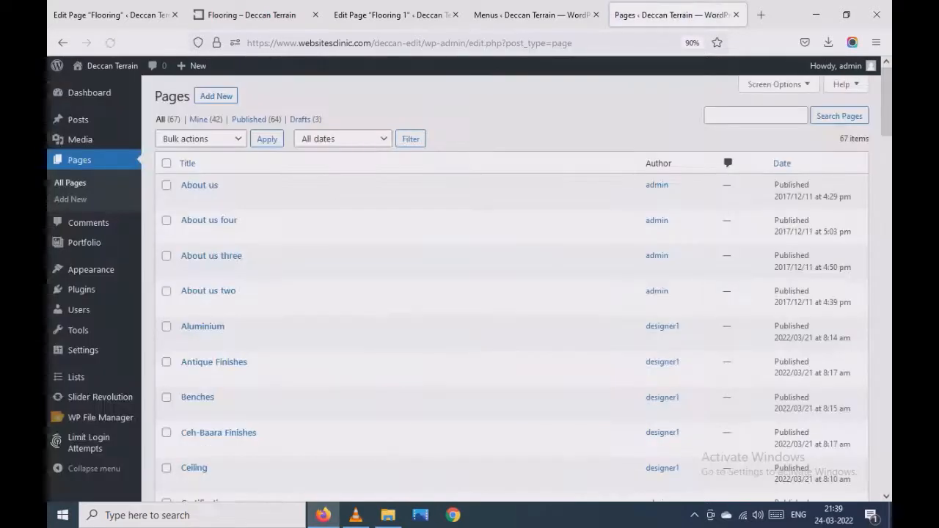
# - Search the pages for "flooring" and open the Flooring 1 draft for quick editing
pyautogui.click(756, 115)
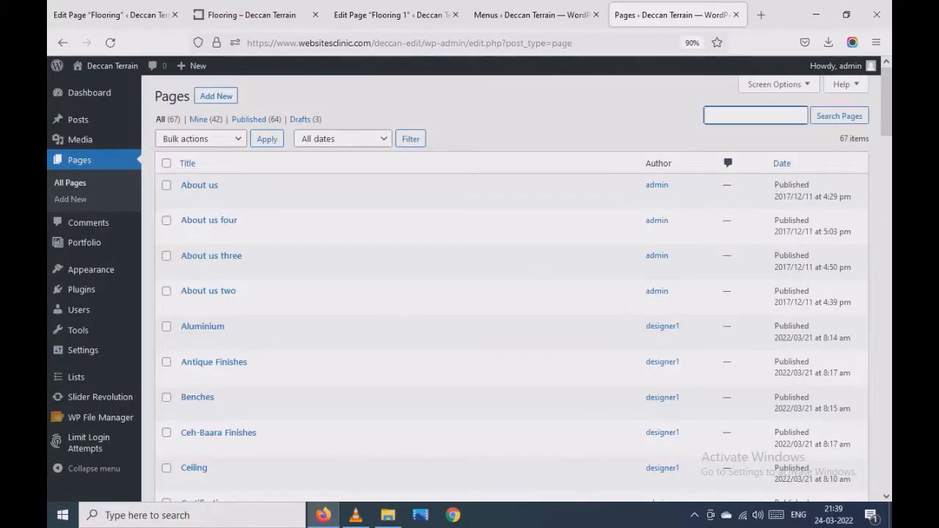
pyautogui.write('flooring')
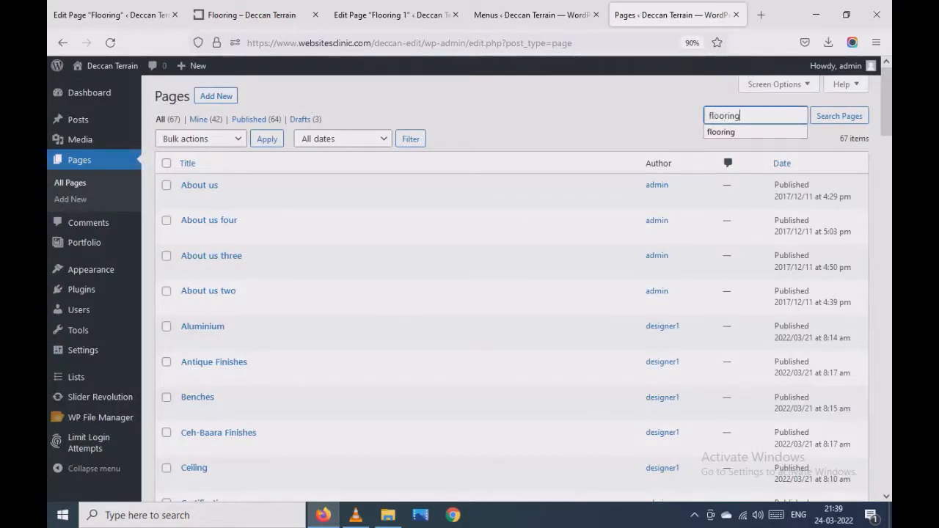
pyautogui.press('Return')
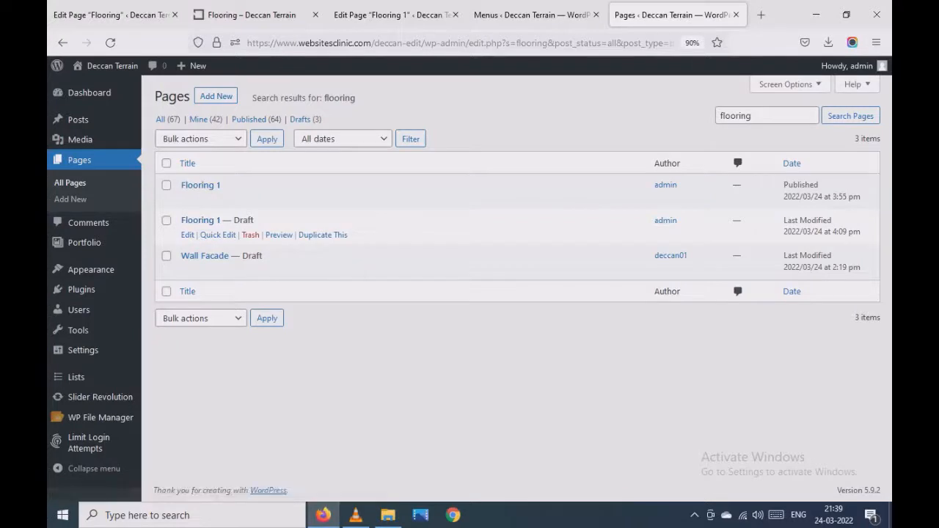
pyautogui.click(218, 234)
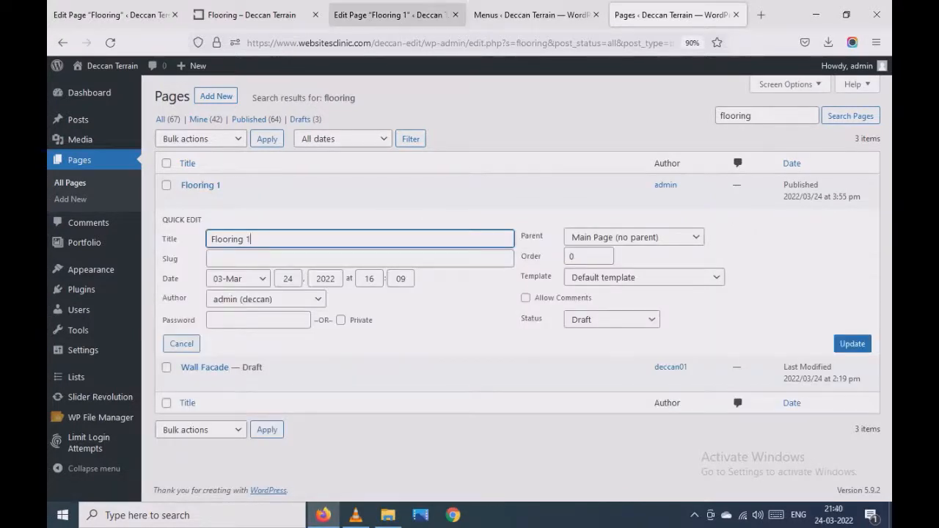
# - Check the Heritage Restorations submenu on the live site and rename the duplicated Flooring 1 draft as Wall Ceiling
pyautogui.click(250, 15)
pyautogui.moveTo(316, 96)
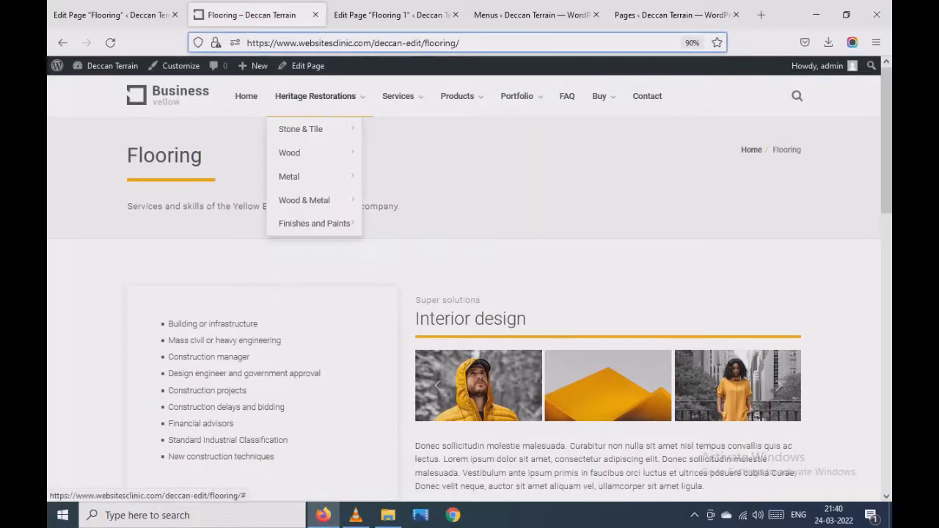
pyautogui.moveTo(301, 129)
pyautogui.click(674, 15)
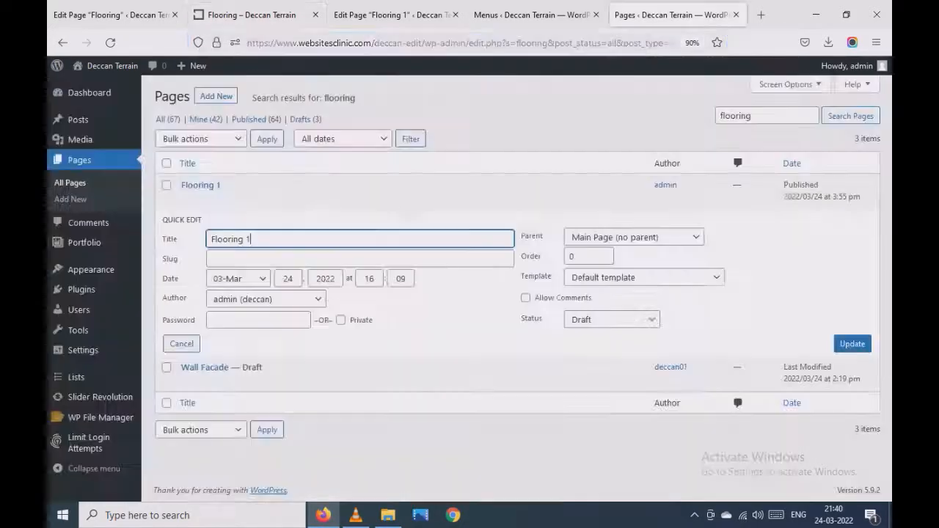
pyautogui.press('BackSpace')
pyautogui.press('BackSpace')
pyautogui.press('BackSpace')
pyautogui.press('BackSpace')
pyautogui.press('BackSpace')
pyautogui.press('BackSpace')
pyautogui.press('BackSpace')
pyautogui.press('BackSpace')
pyautogui.press('BackSpace')
pyautogui.press('BackSpace')
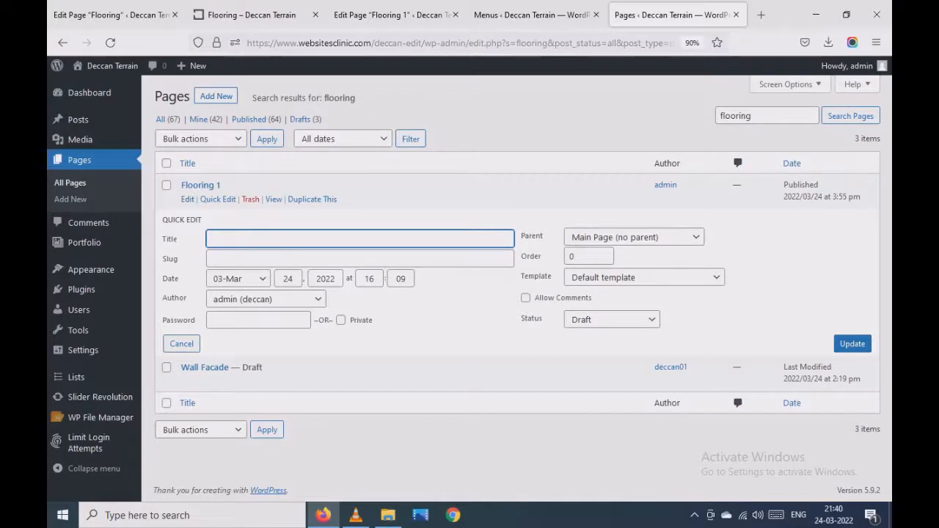
pyautogui.write('Wall Ceiling')
pyautogui.click(852, 344)
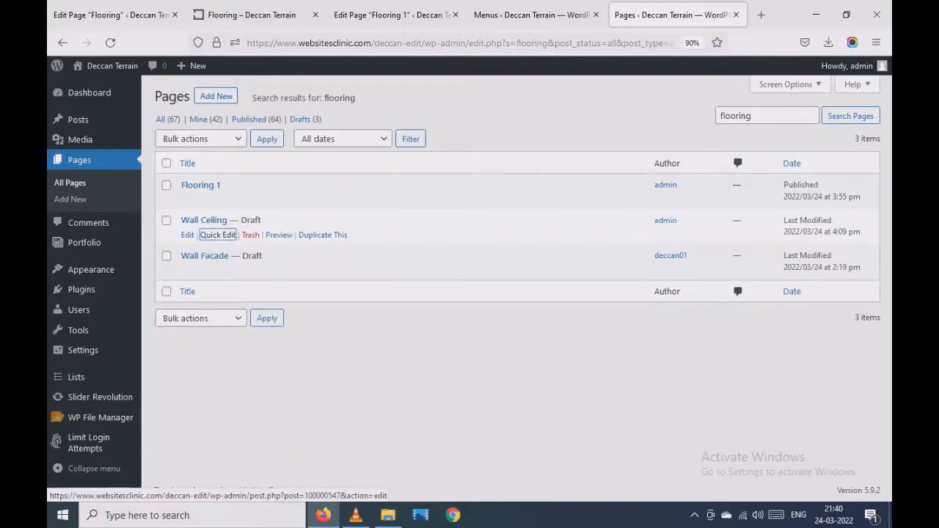
# - Open the Wall Ceiling draft for editing, publish it and copy its permalink
pyautogui.click(188, 234)
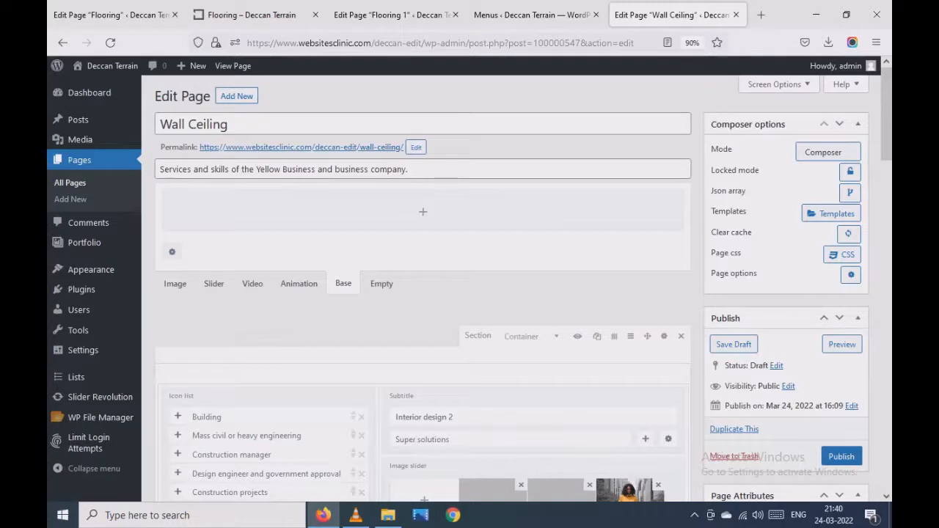
pyautogui.scroll(-3, 422, 293)
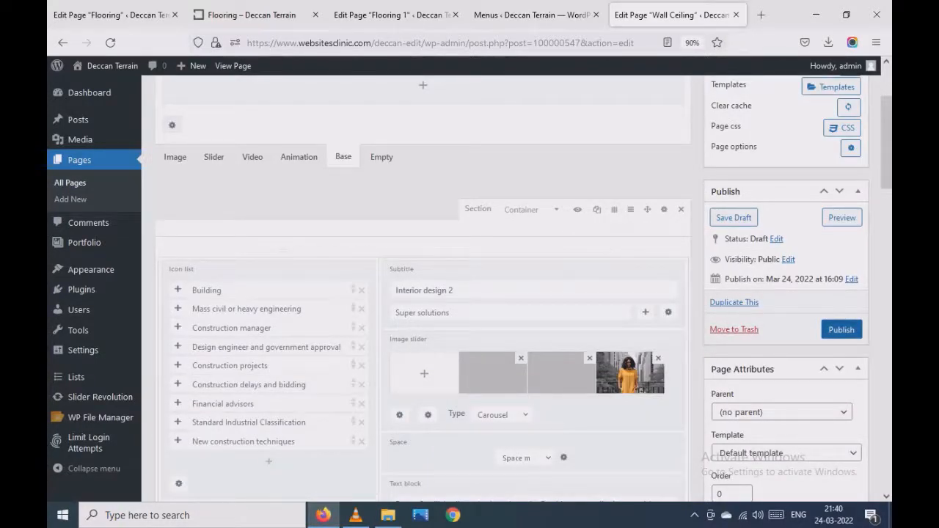
pyautogui.click(841, 330)
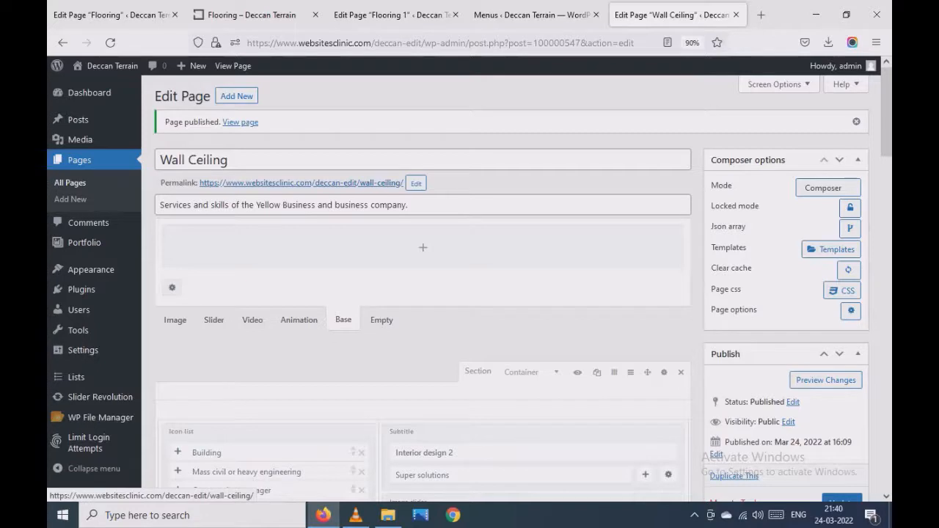
pyautogui.rightClick(349, 183)
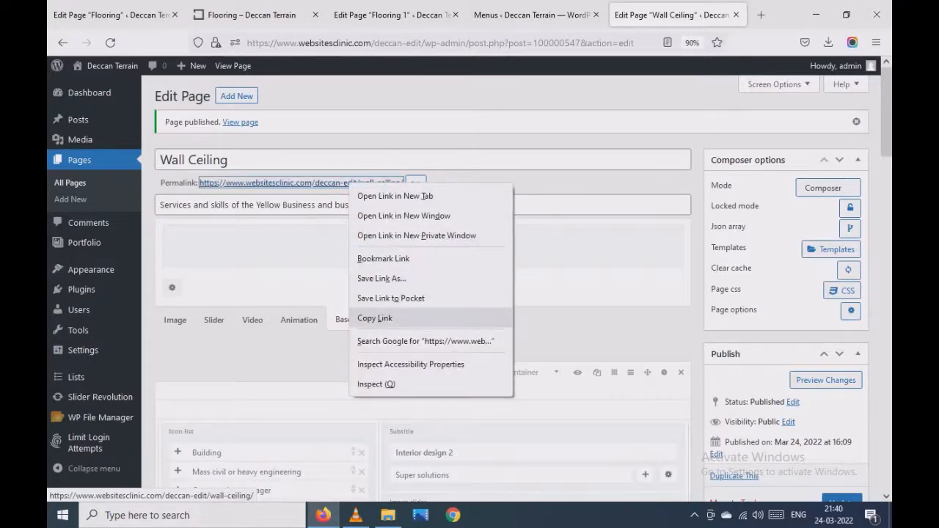
pyautogui.click(374, 318)
# - Set the URL of the Wall Ceiling sub item under Stone & Tile to the copied permalink and save the menu
pyautogui.click(532, 15)
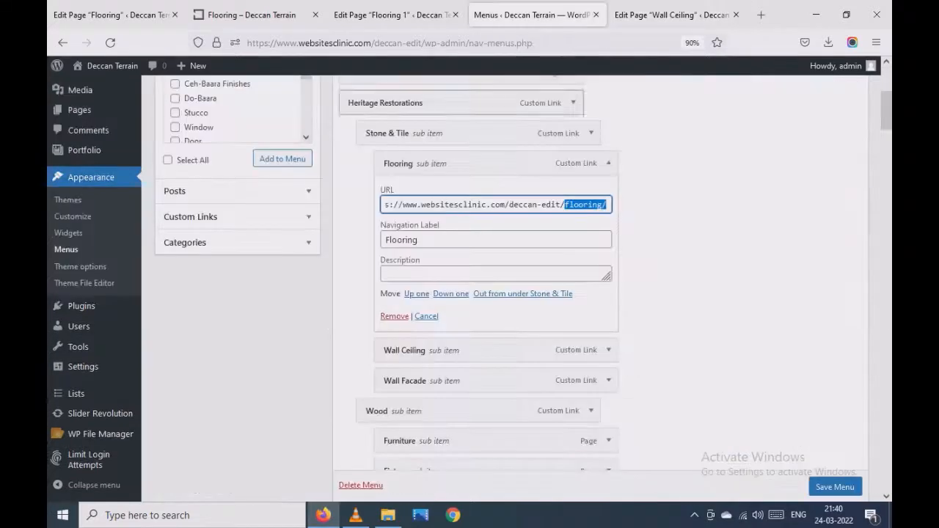
pyautogui.click(608, 164)
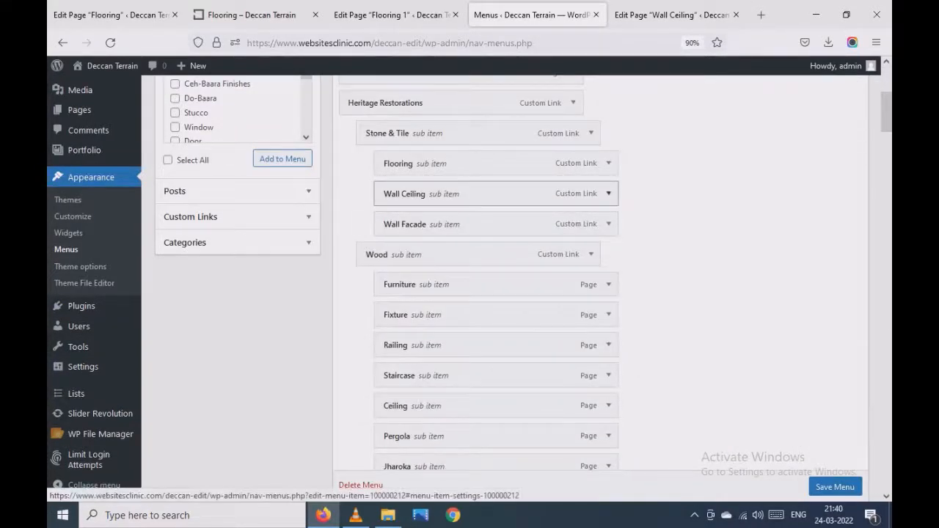
pyautogui.click(609, 193)
pyautogui.doubleClick(388, 235)
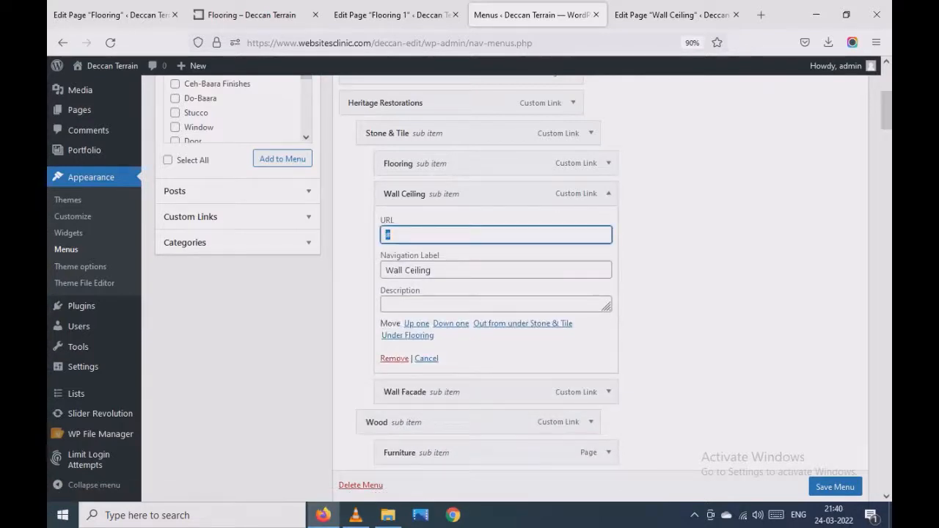
pyautogui.hotkey('ctrl', 'v')
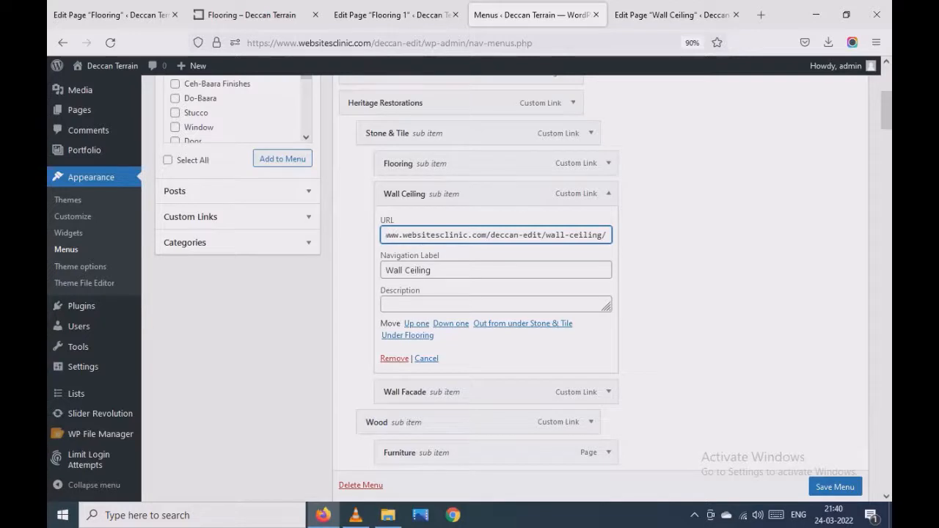
pyautogui.click(609, 193)
pyautogui.scroll(-1, 835, 486)
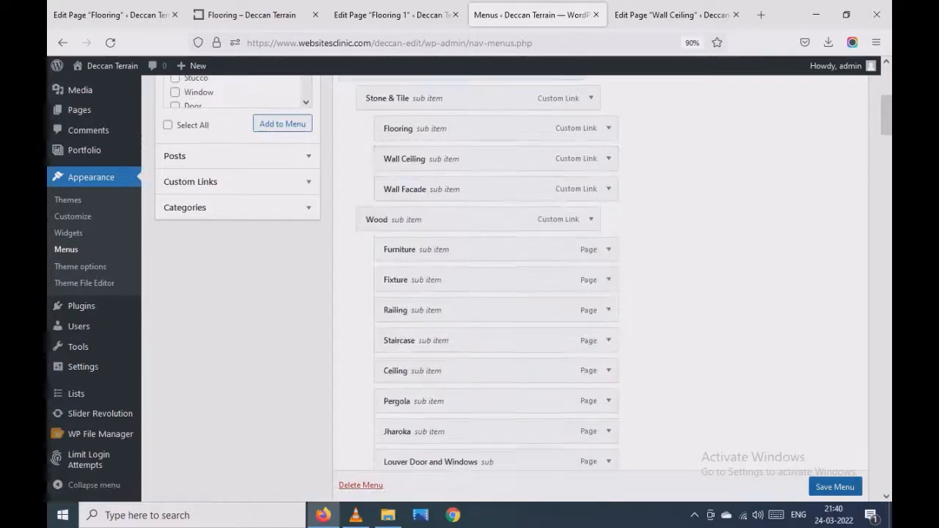
pyautogui.click(835, 486)
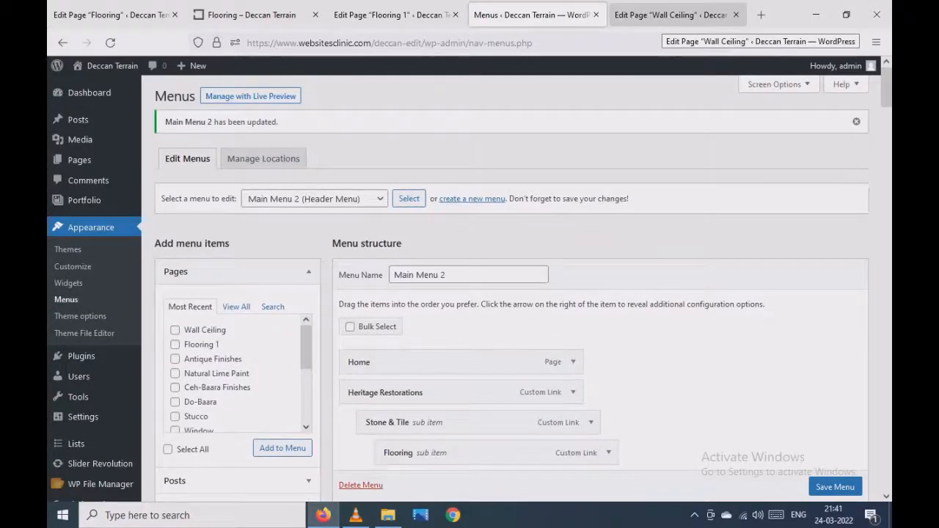
# - Reload the live site and open Wall Ceiling through Heritage Restorations and Stone & Tile to check its title
pyautogui.click(671, 14)
pyautogui.click(251, 15)
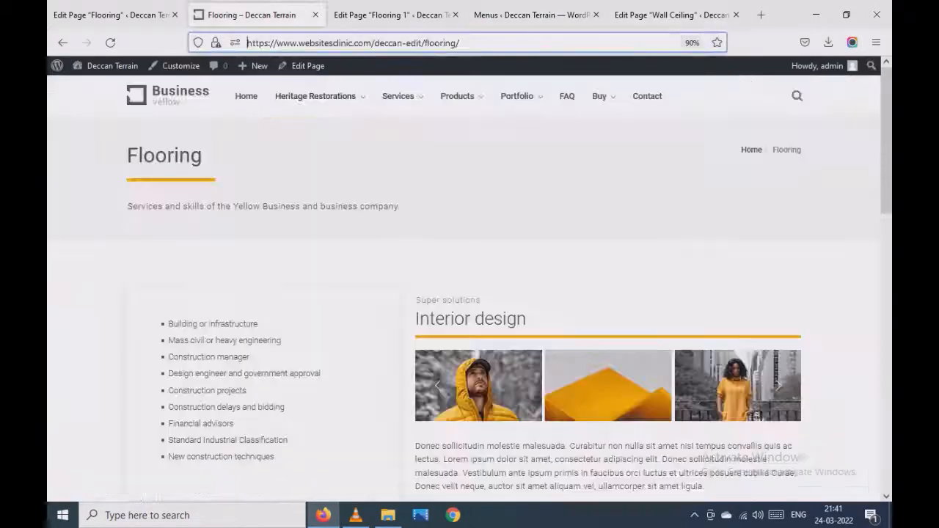
pyautogui.moveTo(315, 97)
pyautogui.click(387, 128)
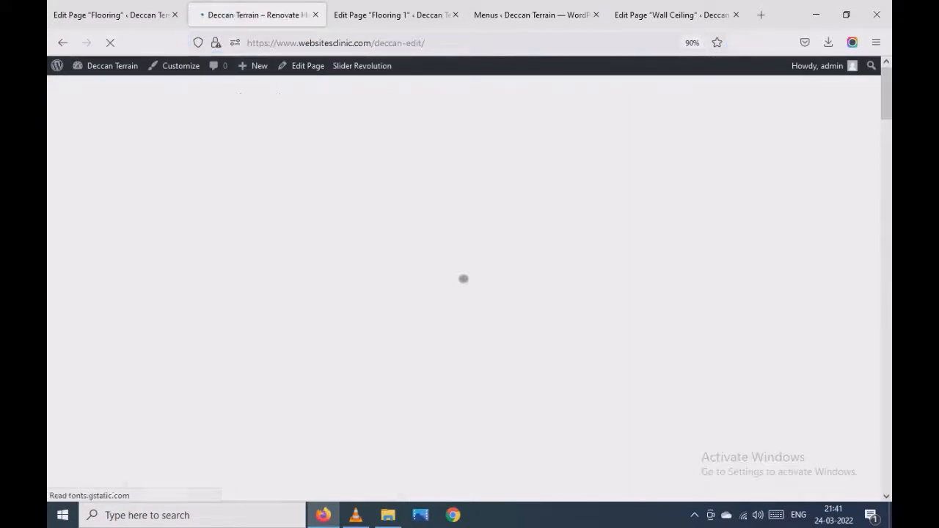
pyautogui.moveTo(316, 96)
pyautogui.moveTo(300, 129)
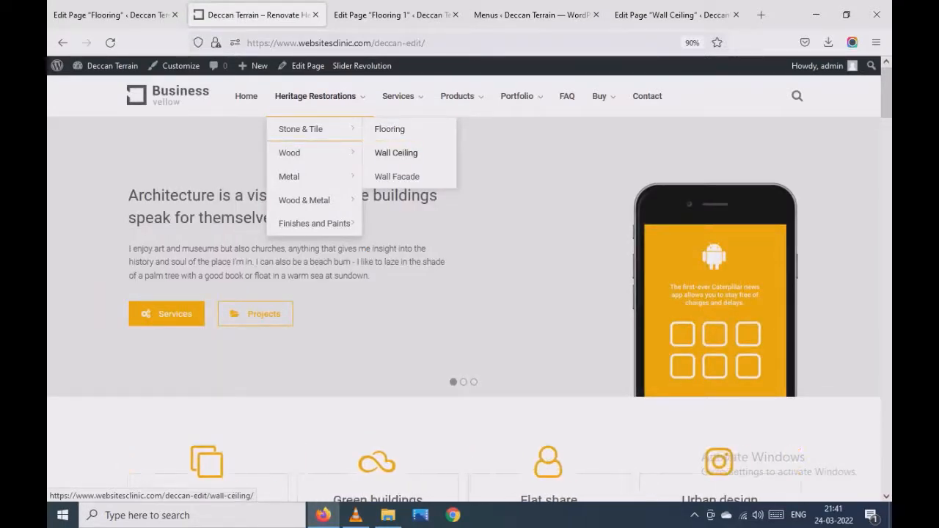
pyautogui.click(396, 153)
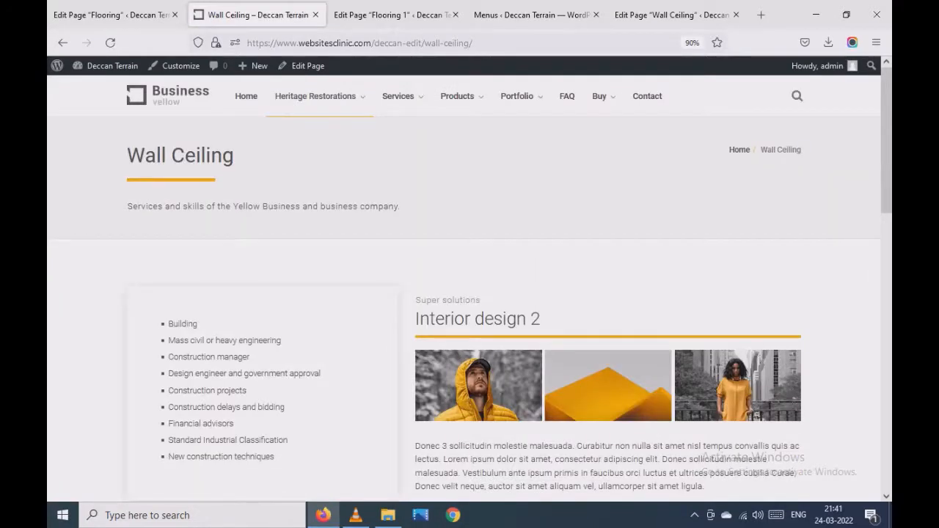
pyautogui.tripleClick(180, 155)
pyautogui.click(180, 156)
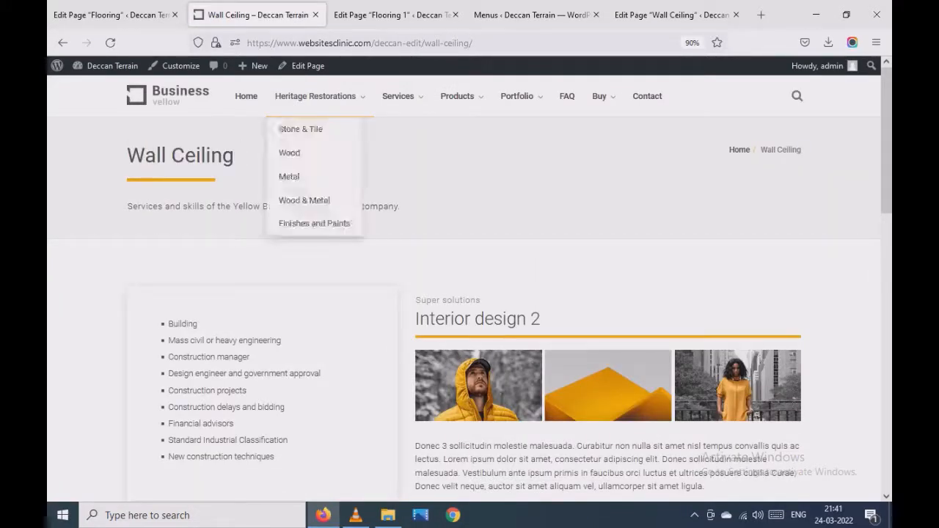
# - Open the live Wall Ceiling page for editing and look over its content sections
pyautogui.click(307, 66)
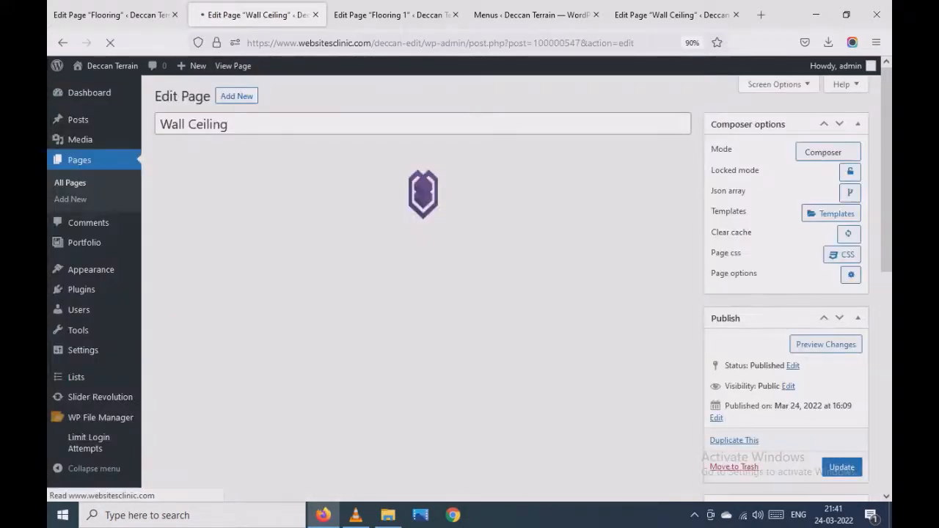
pyautogui.scroll(-5, 469, 279)
pyautogui.scroll(-4, 438, 346)
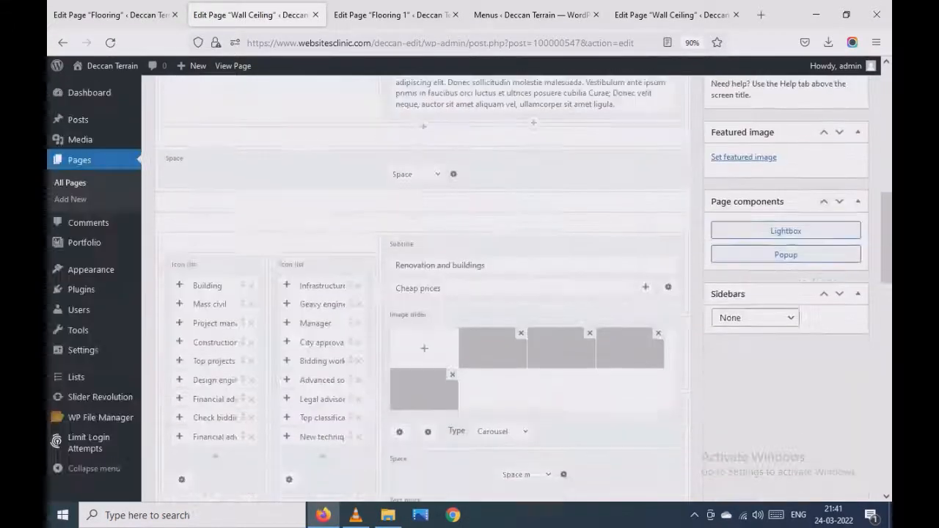
pyautogui.scroll(9, 438, 346)
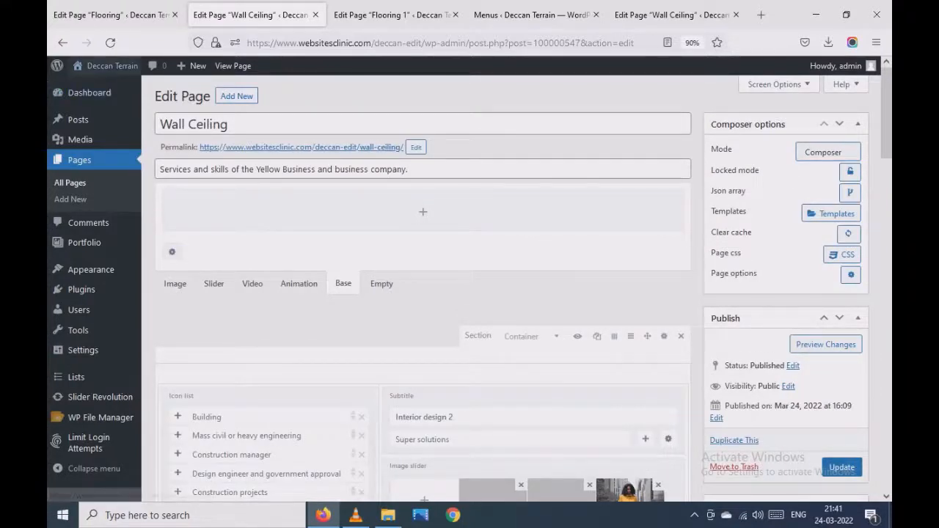
# - Visit the site's home page and examine its Portfolio submenu and content sections
pyautogui.moveTo(110, 66)
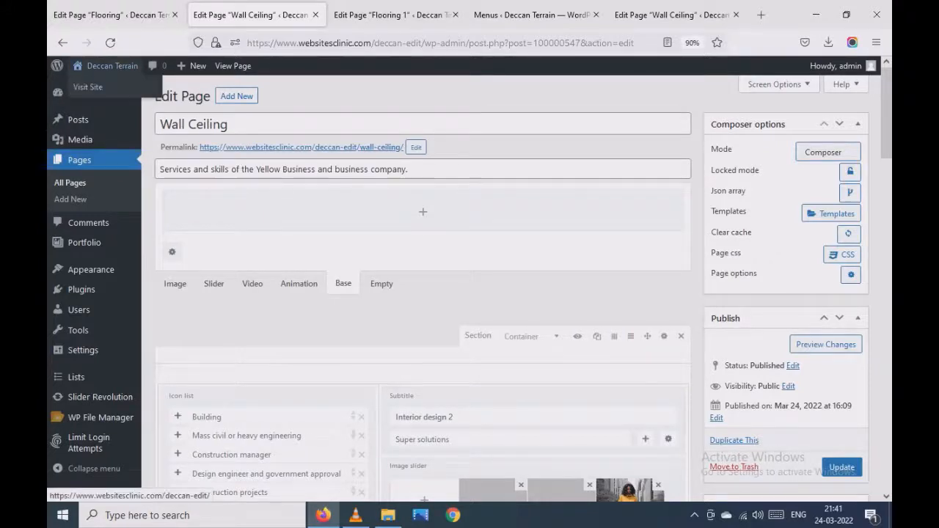
pyautogui.click(88, 86)
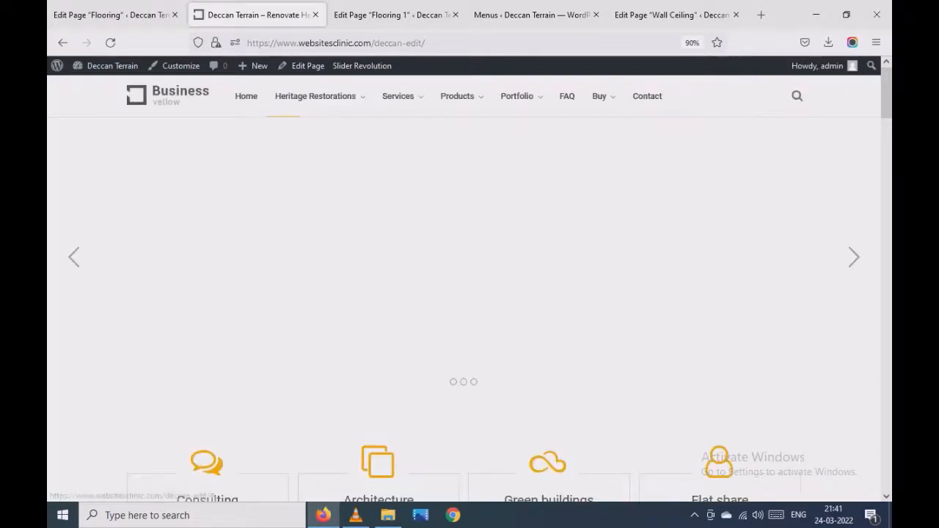
pyautogui.scroll(-3, 464, 308)
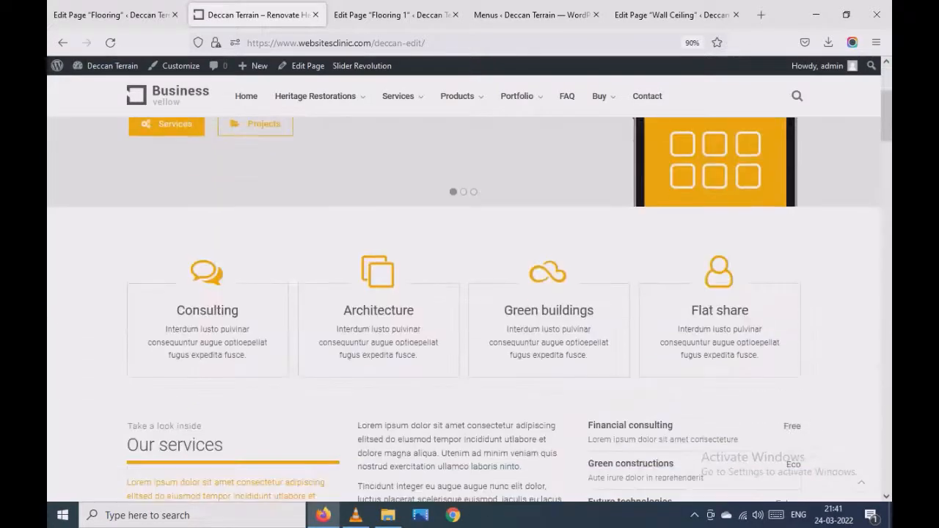
pyautogui.scroll(3, 464, 257)
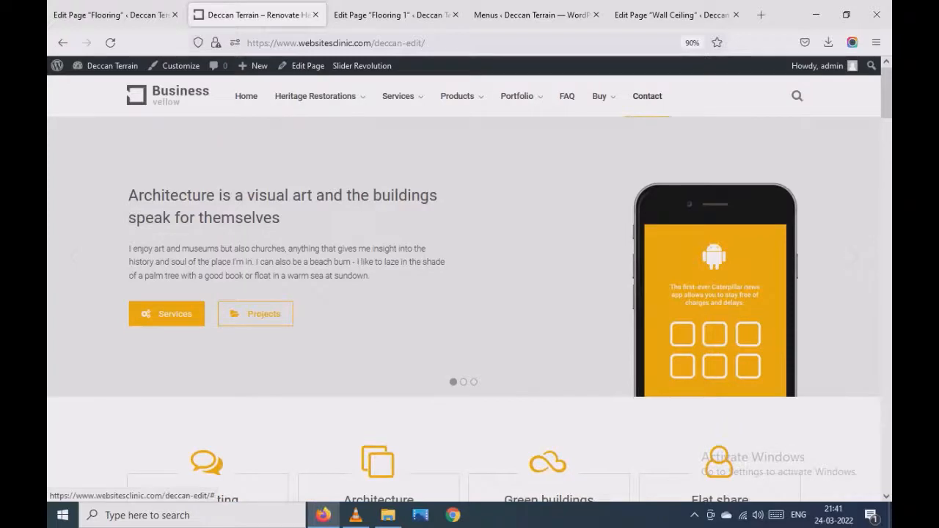
pyautogui.moveTo(517, 96)
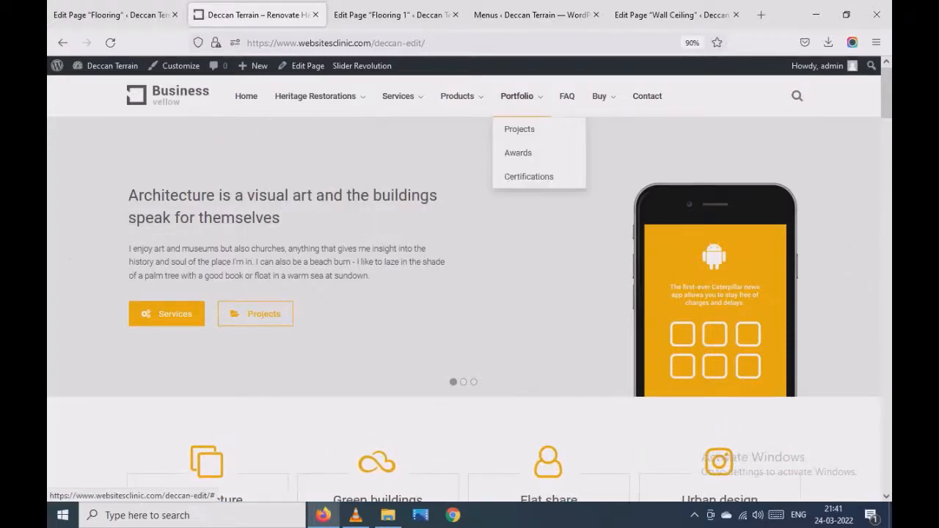
pyautogui.scroll(-6, 463, 308)
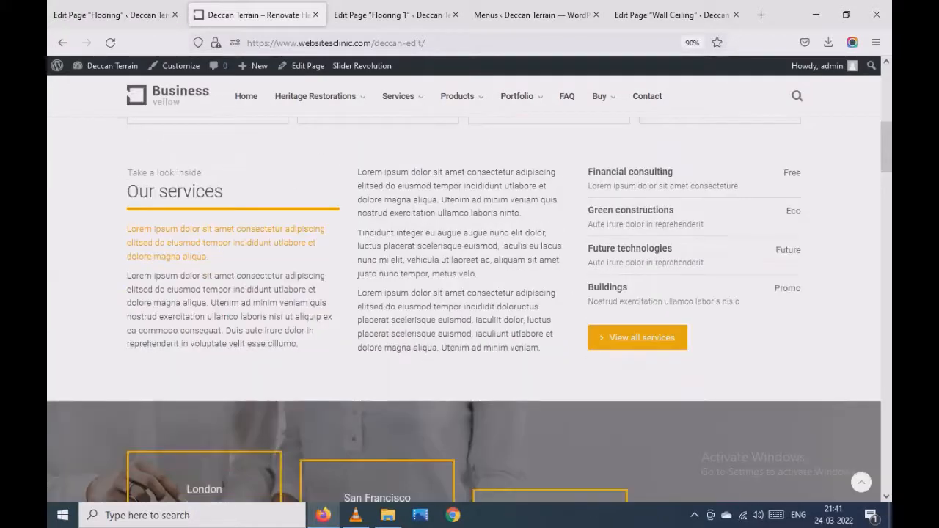
pyautogui.scroll(-3, 464, 308)
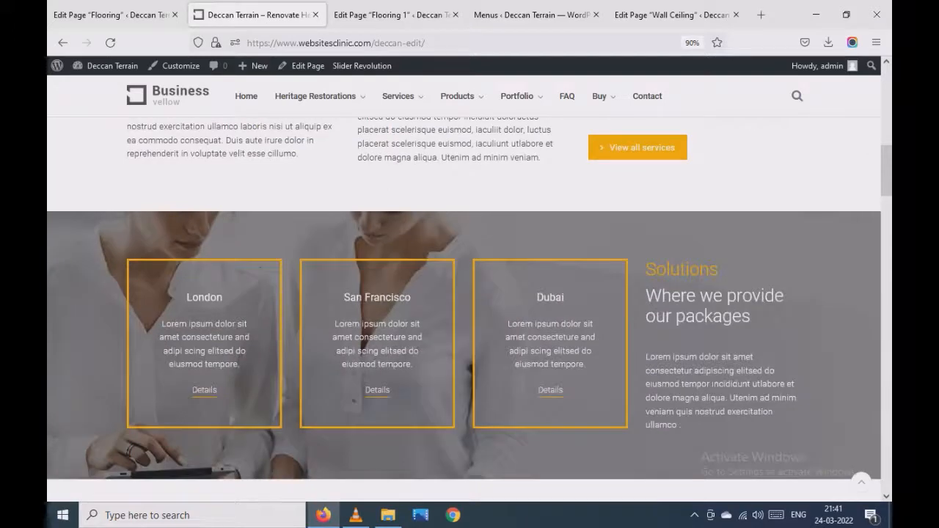
pyautogui.scroll(-6, 464, 308)
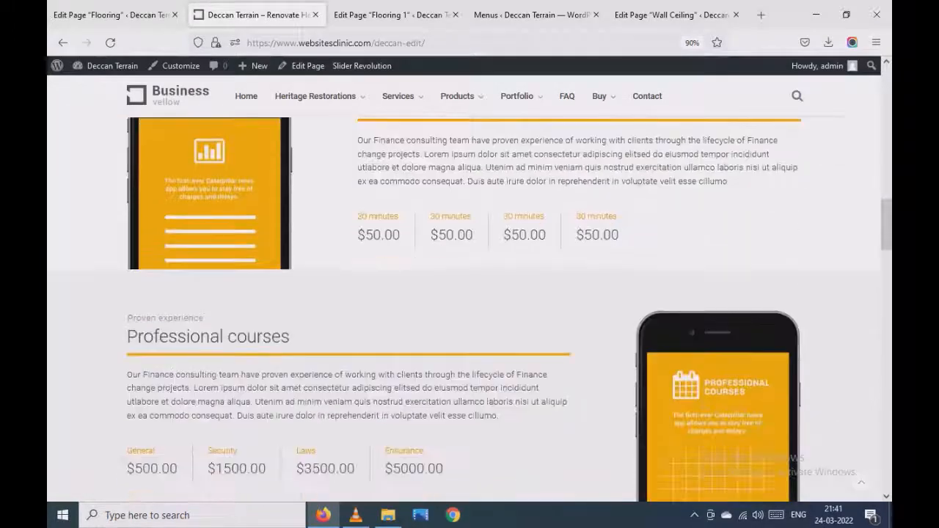
pyautogui.scroll(2, 464, 308)
pyautogui.moveTo(887, 209); pyautogui.dragTo(887, 92)
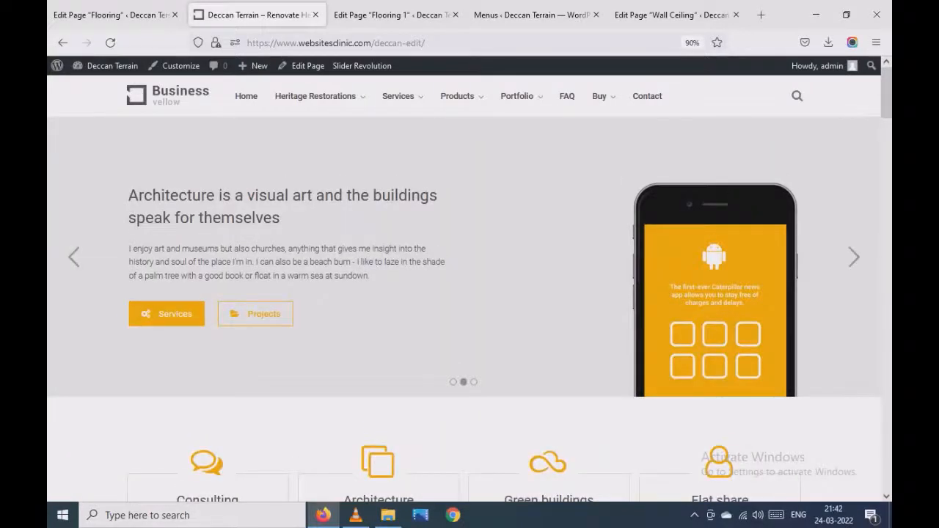